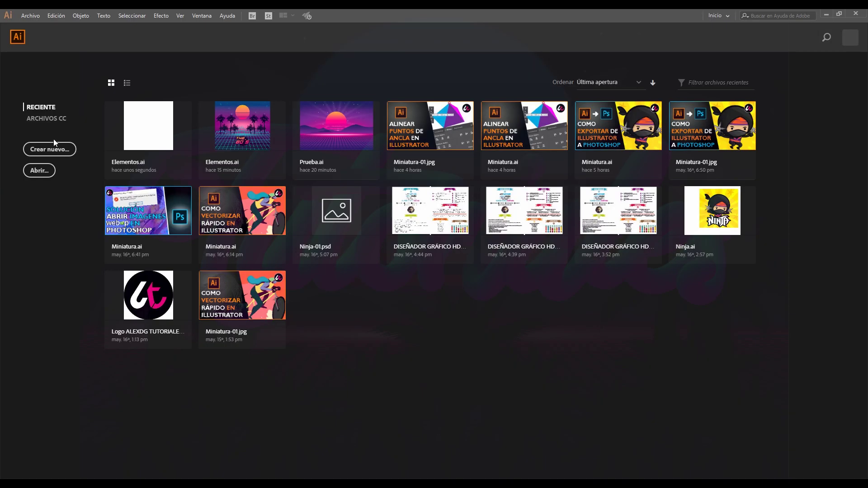
Step: Create a new 1600 × 1100 px document, Sin título-3, with a blank artboard
{"action": "left_click", "coordinate": [50, 151]}
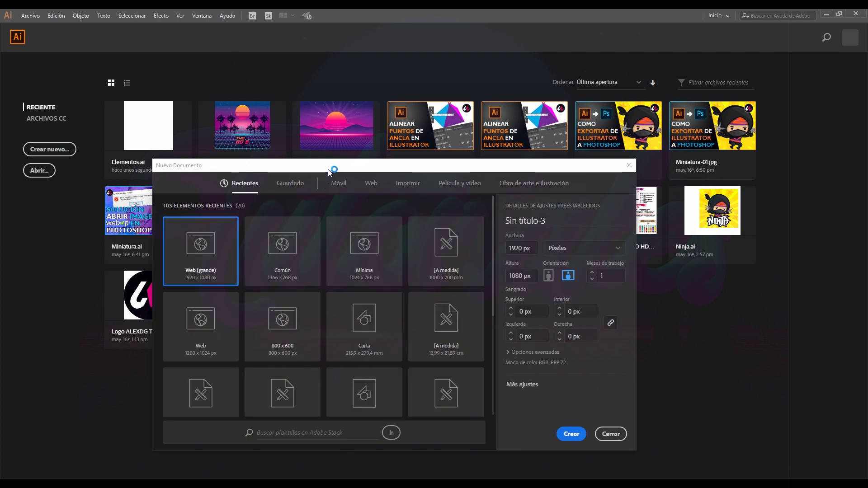
{"action": "left_click_drag", "start_coordinate": [330, 171], "coordinate": [388, 108]}
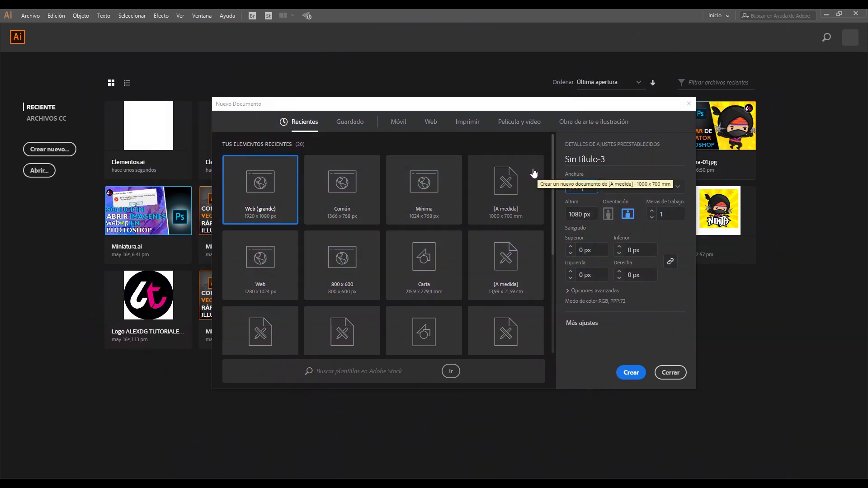
{"action": "type", "text": "1600"}
{"action": "key", "text": "Tab"}
{"action": "type", "text": "1100"}
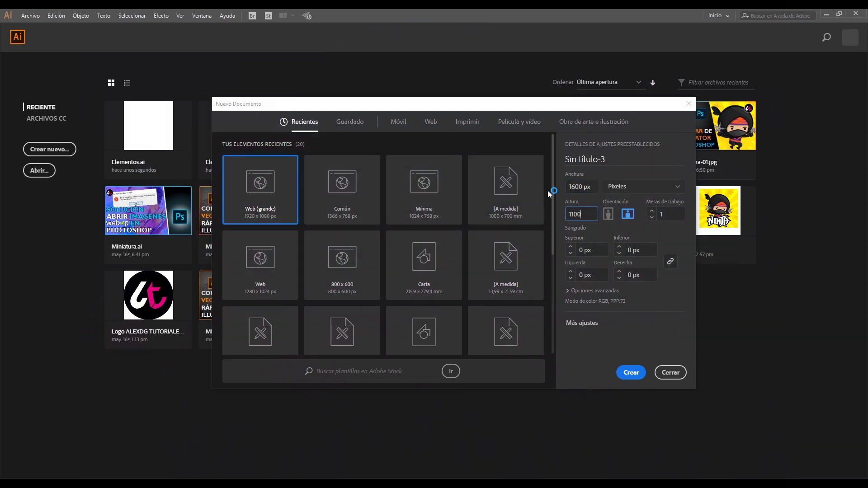
{"action": "left_click", "coordinate": [628, 376]}
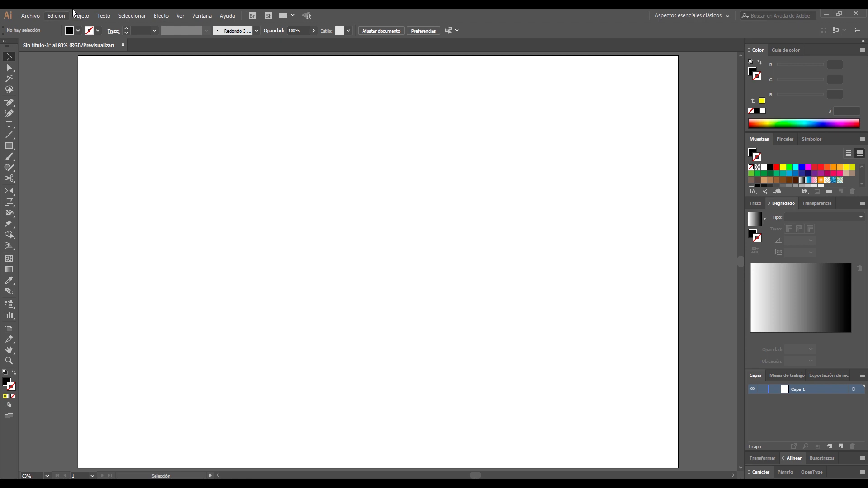
Step: Turn on Ajustar al píxel from the Ver menu
{"action": "left_click", "coordinate": [180, 16]}
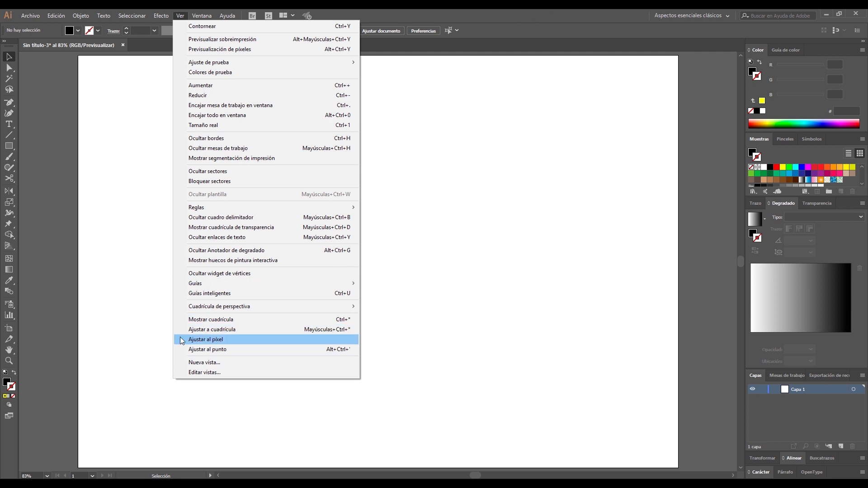
{"action": "left_click", "coordinate": [489, 16]}
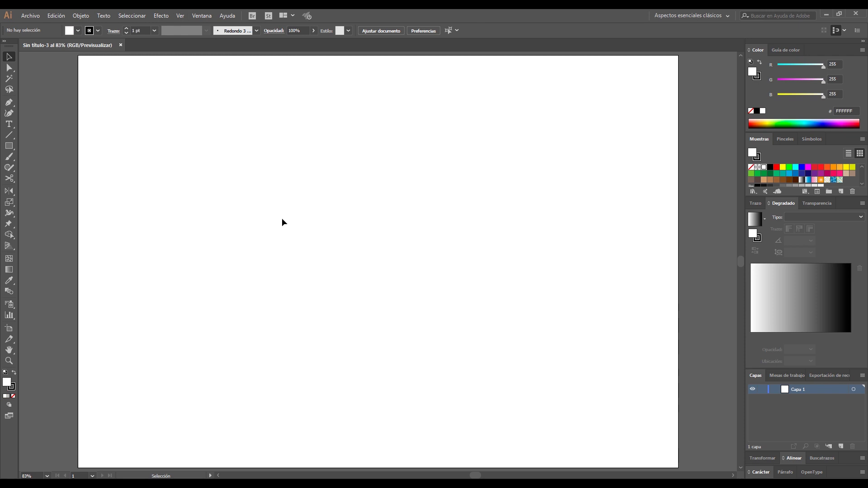
Step: Add a text object on the artboard reading 'Tutoriales'
{"action": "left_click", "coordinate": [9, 124]}
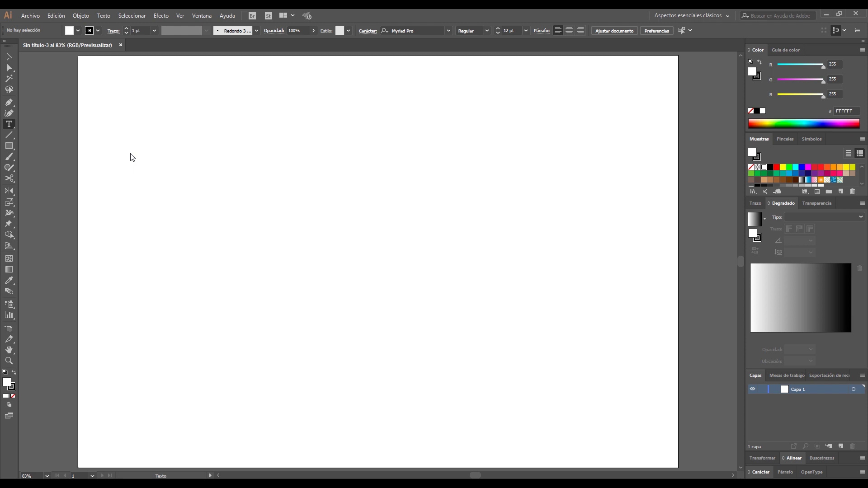
{"action": "left_click", "coordinate": [170, 183]}
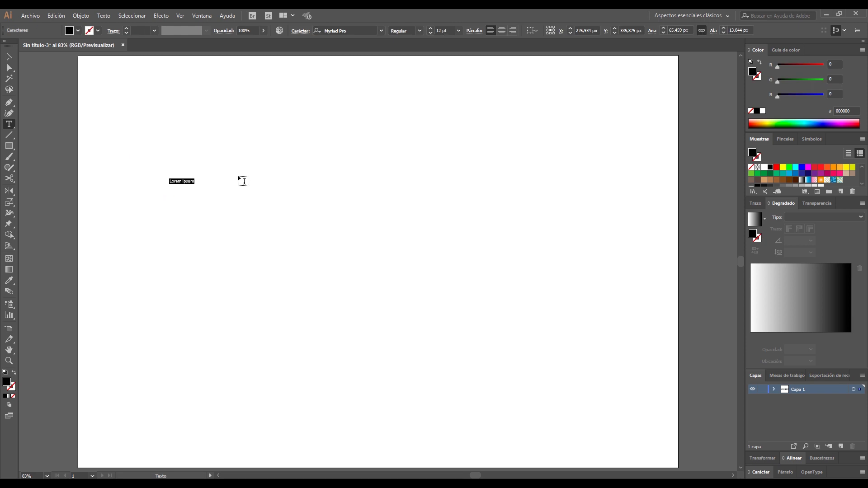
{"action": "key", "text": "BackSpace"}
{"action": "type", "text": "Tutoriales"}
Step: Enlarge the Tutoriales text to about 191 pt and centre it on the artboard
{"action": "left_click", "coordinate": [9, 57]}
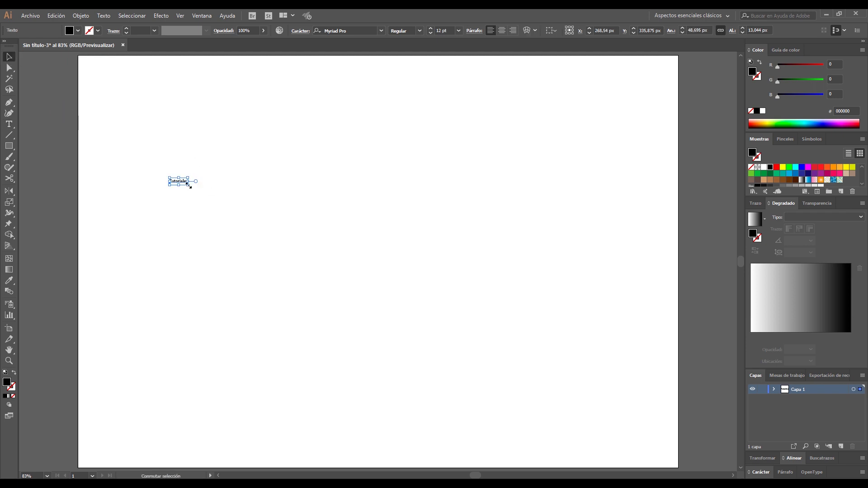
{"action": "mouse_move", "coordinate": [189, 185]}
{"action": "left_mouse_down"}
{"action": "mouse_move", "coordinate": [212, 210]}
{"action": "mouse_move", "coordinate": [447, 321]}
{"action": "left_mouse_up"}
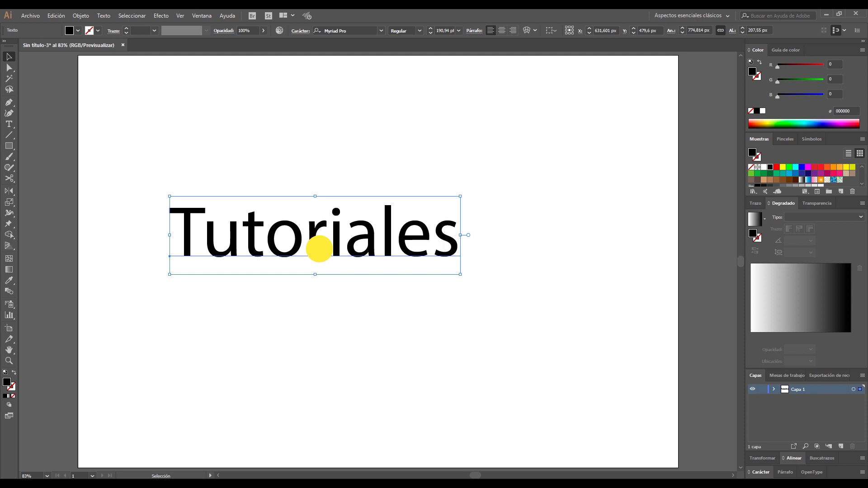
{"action": "mouse_move", "coordinate": [292, 248]}
{"action": "left_mouse_down"}
{"action": "mouse_move", "coordinate": [396, 248]}
{"action": "mouse_move", "coordinate": [361, 249]}
{"action": "left_mouse_up"}
{"action": "key", "text": "ctrl+shift+a"}
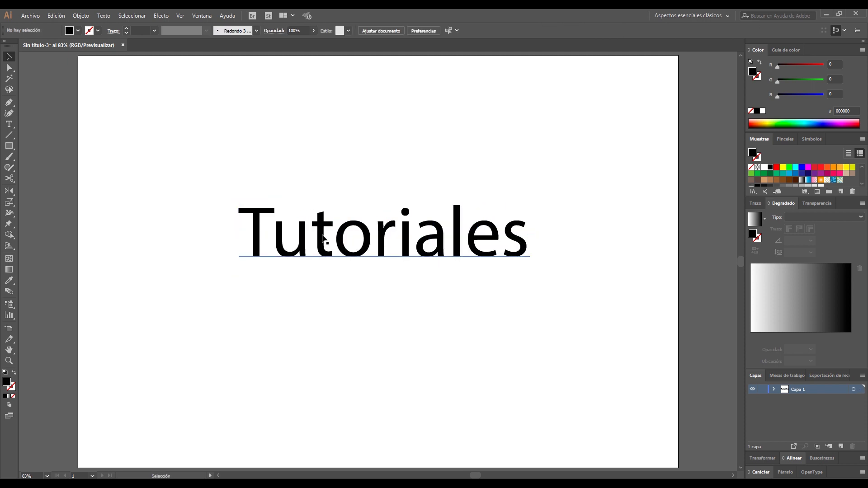
{"action": "left_click", "coordinate": [322, 238]}
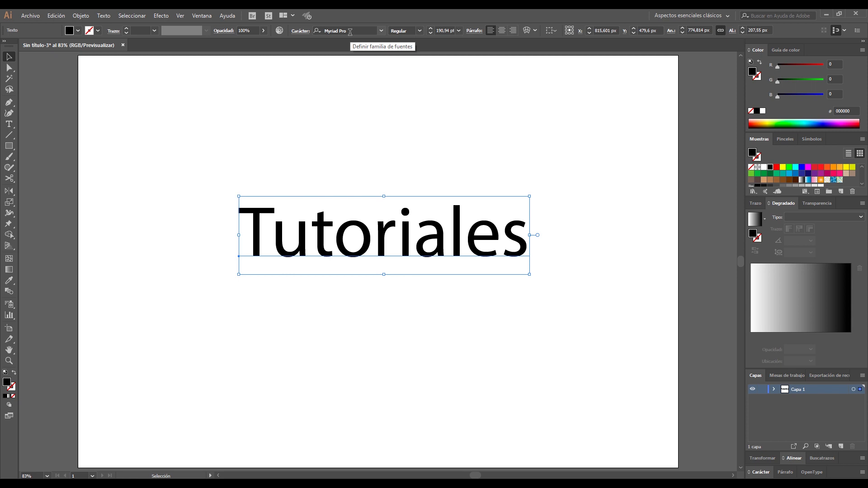
Step: Switch Tutoriales to the Tale of Hawks font and enlarge it to about 236 pt
{"action": "left_click", "coordinate": [352, 30]}
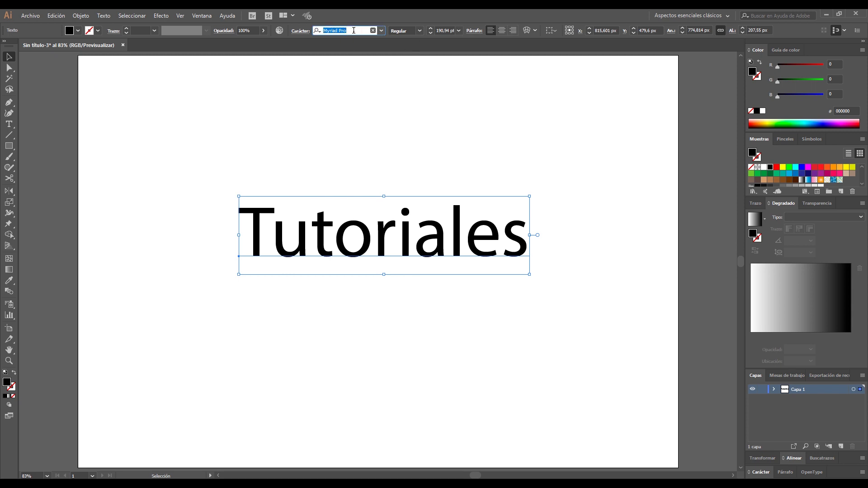
{"action": "type", "text": "T"}
{"action": "type", "text": "ale"}
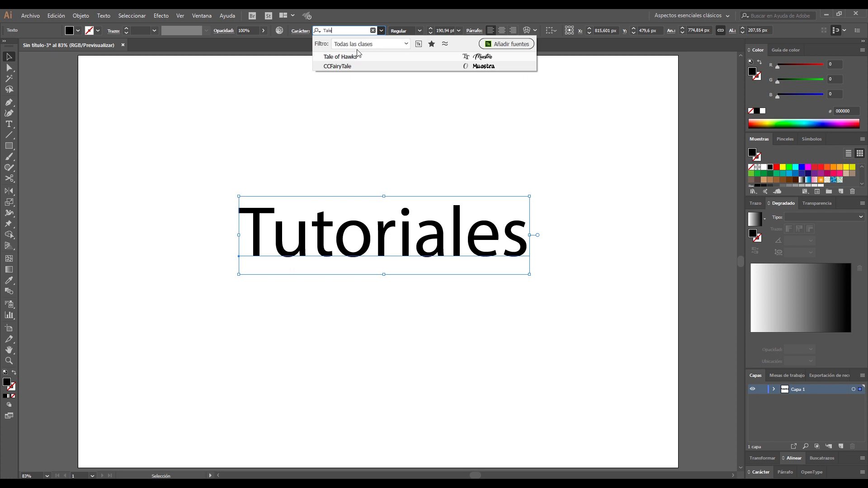
{"action": "left_click", "coordinate": [348, 57]}
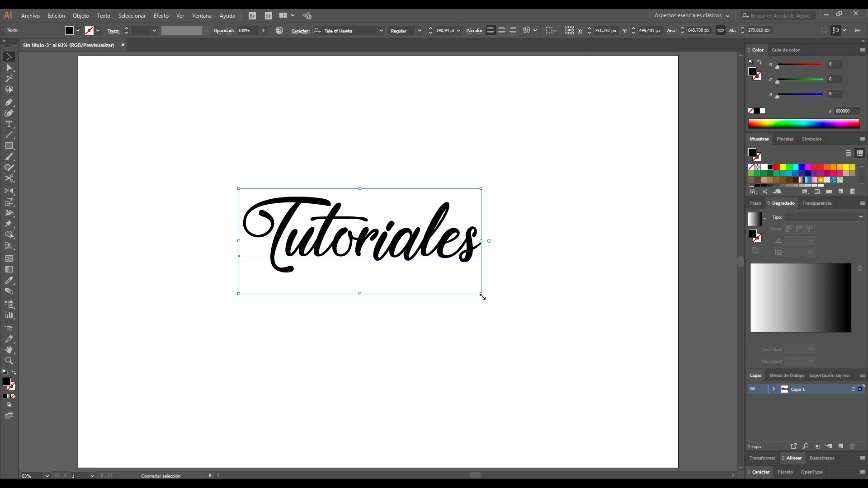
{"action": "mouse_move", "coordinate": [481, 294]}
{"action": "left_mouse_down"}
{"action": "mouse_move", "coordinate": [538, 333]}
{"action": "mouse_move", "coordinate": [531, 318]}
{"action": "left_mouse_up"}
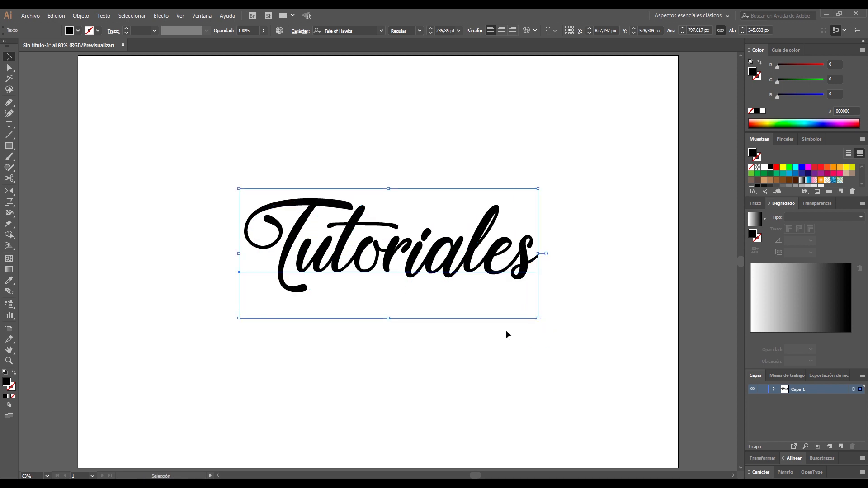
Step: Add a new layer above the lettering and lock Capa 1
{"action": "left_click", "coordinate": [842, 446]}
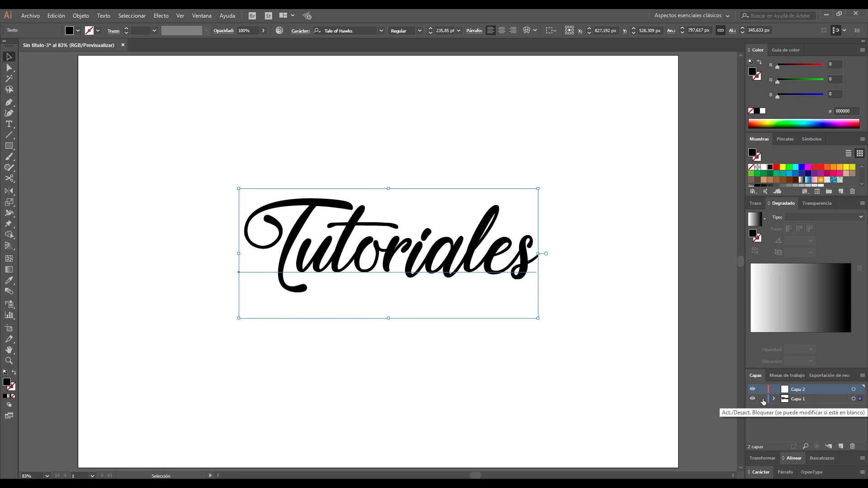
{"action": "left_click", "coordinate": [763, 399]}
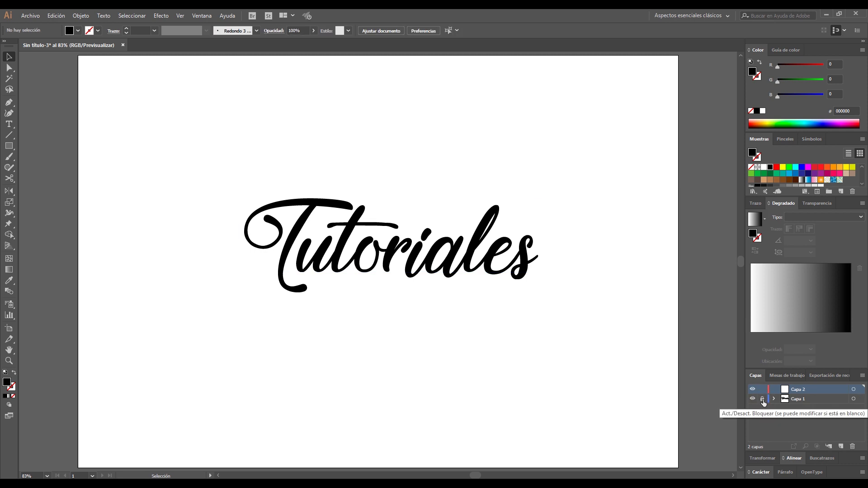
{"action": "key", "text": "p"}
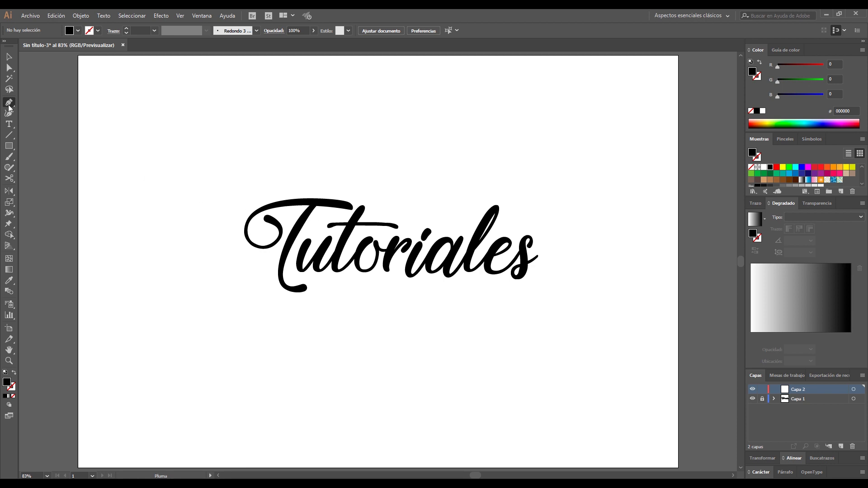
Step: Zoom into the T and start tracing its loop with an unfilled yellow-stroked path
{"action": "key", "text": "ctrl+space"}
{"action": "left_click_drag", "start_coordinate": [230, 172], "coordinate": [544, 306]}
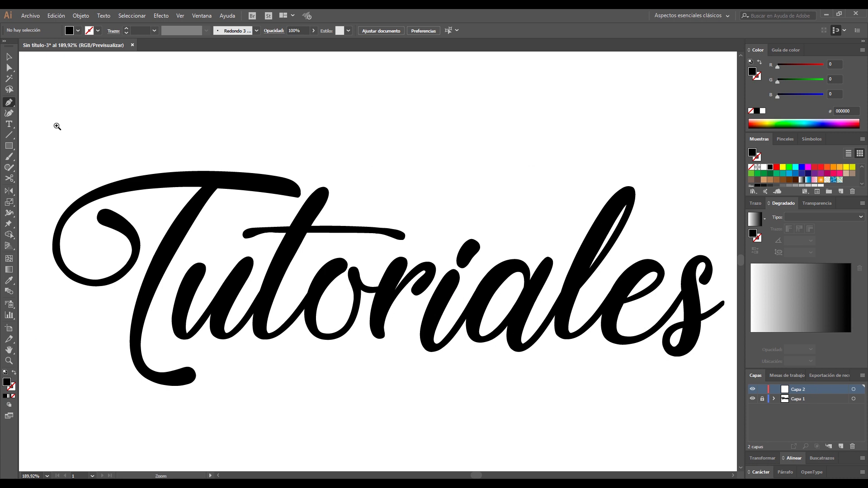
{"action": "key", "text": "ctrl+space"}
{"action": "mouse_move", "coordinate": [40, 96]}
{"action": "left_mouse_down"}
{"action": "mouse_move", "coordinate": [448, 401]}
{"action": "mouse_move", "coordinate": [425, 370]}
{"action": "left_mouse_up"}
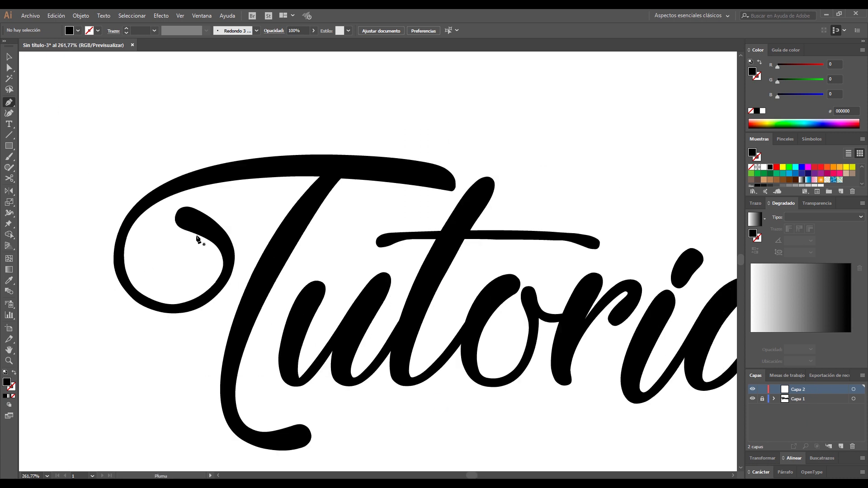
{"action": "left_click", "coordinate": [177, 212]}
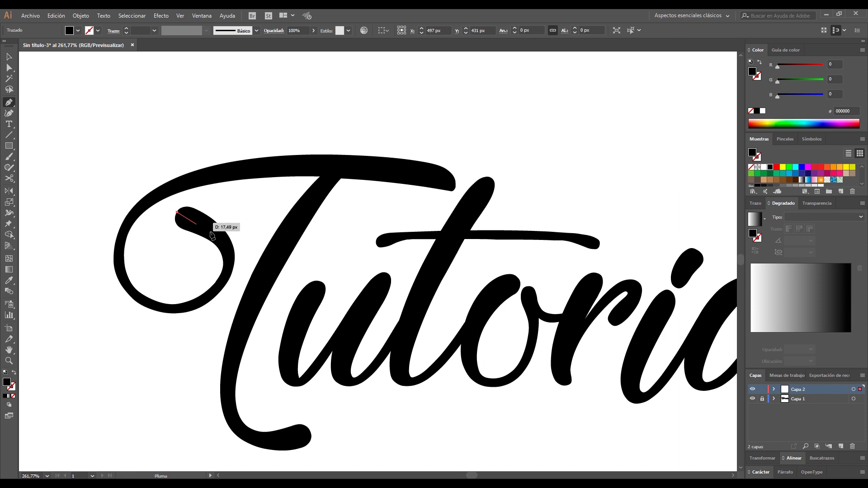
{"action": "left_click", "coordinate": [225, 243]}
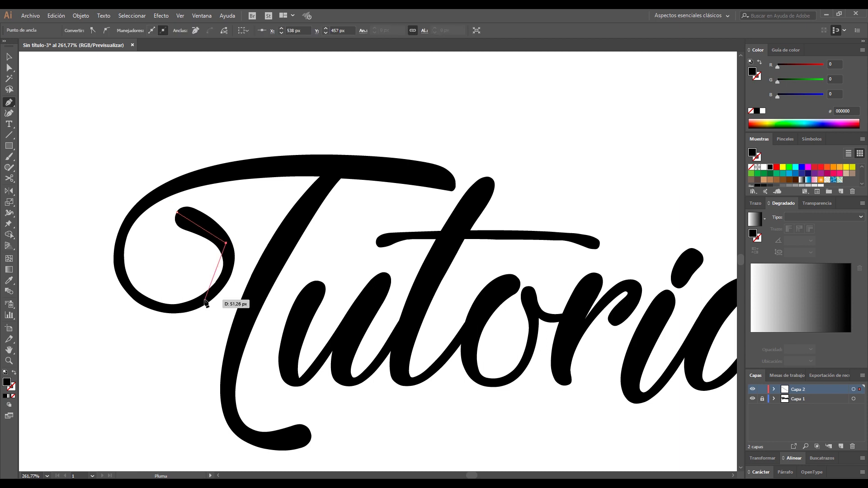
{"action": "left_click", "coordinate": [203, 300]}
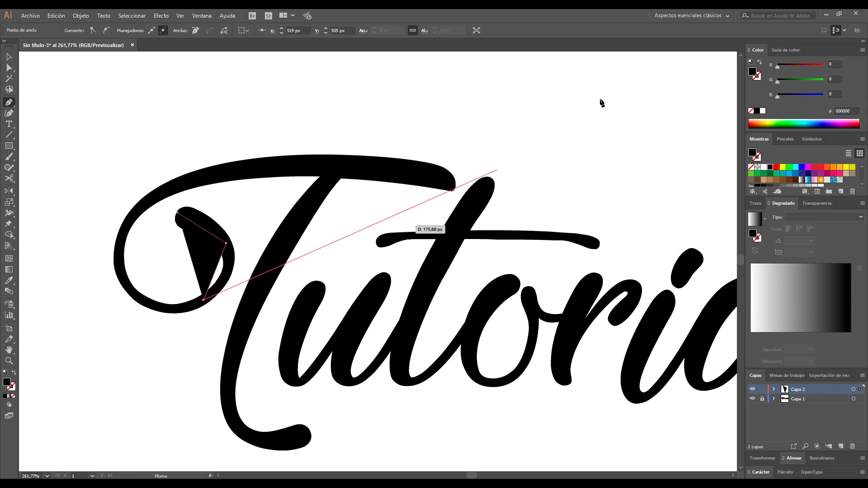
{"action": "left_click", "coordinate": [752, 111]}
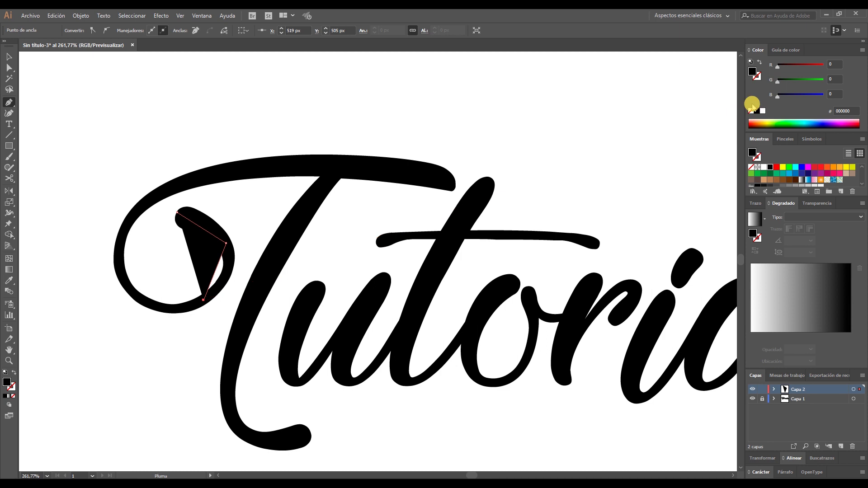
{"action": "left_click", "coordinate": [769, 121]}
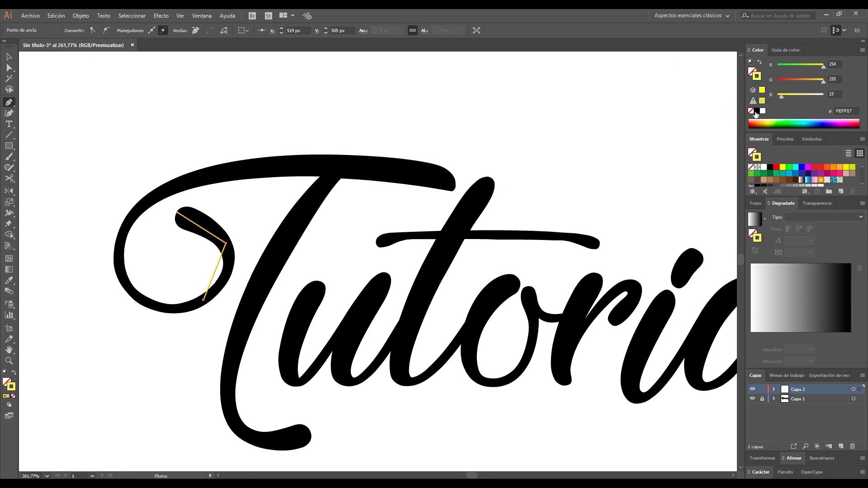
Step: Continue the yellow path around the T's loop and along its top stroke
{"action": "left_click", "coordinate": [202, 301]}
{"action": "left_click", "coordinate": [142, 300]}
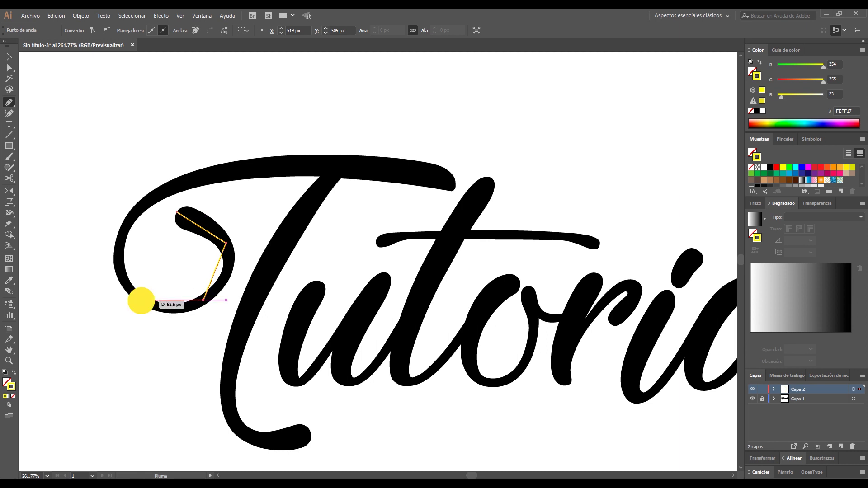
{"action": "left_click", "coordinate": [120, 257]}
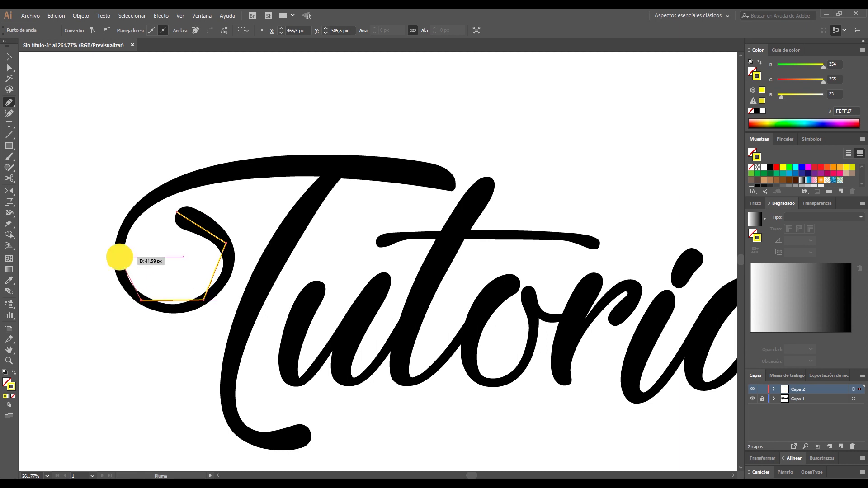
{"action": "left_click", "coordinate": [172, 185]}
{"action": "left_click", "coordinate": [321, 166]}
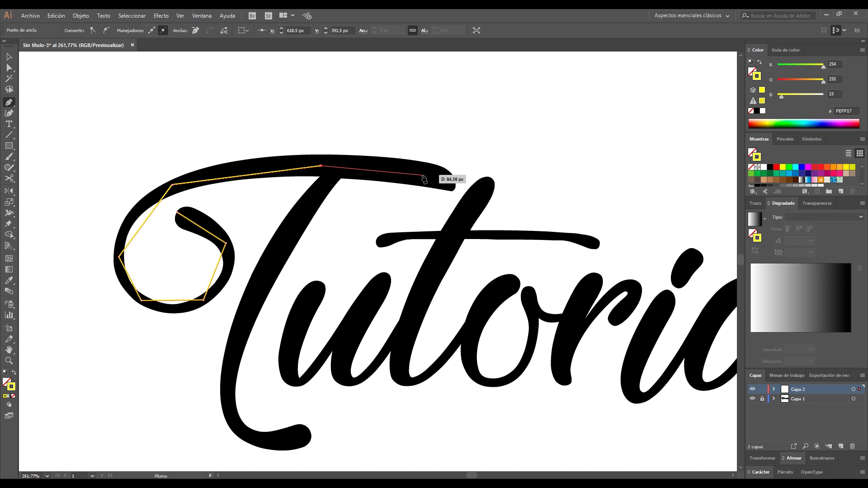
{"action": "left_click", "coordinate": [454, 185]}
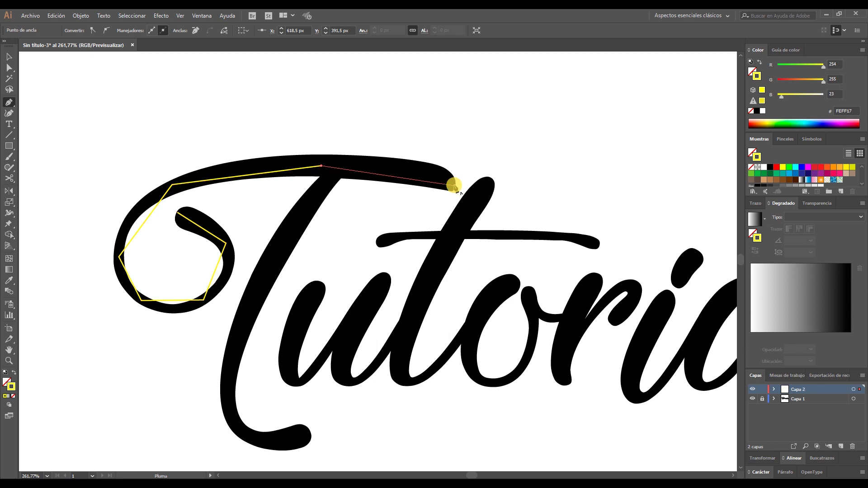
{"action": "left_click", "coordinate": [339, 212], "text": "ctrl"}
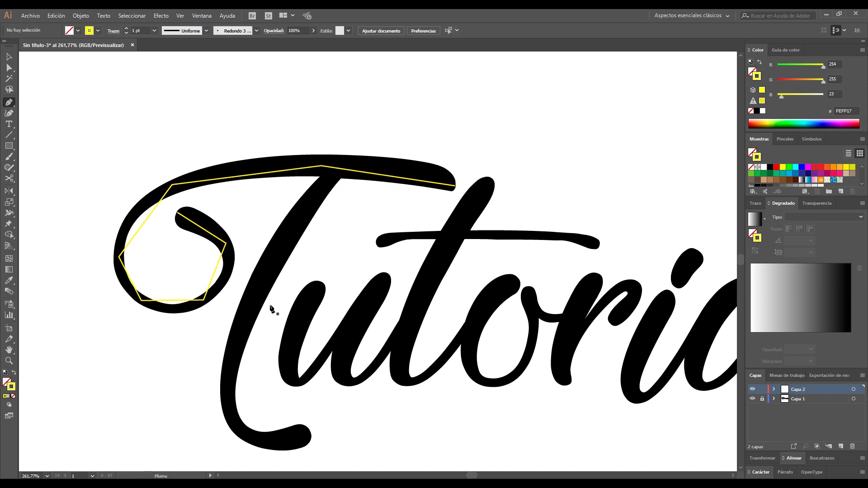
Step: Trace the T's stem and curled foot, then start a path at the u's top
{"action": "left_click", "coordinate": [334, 168]}
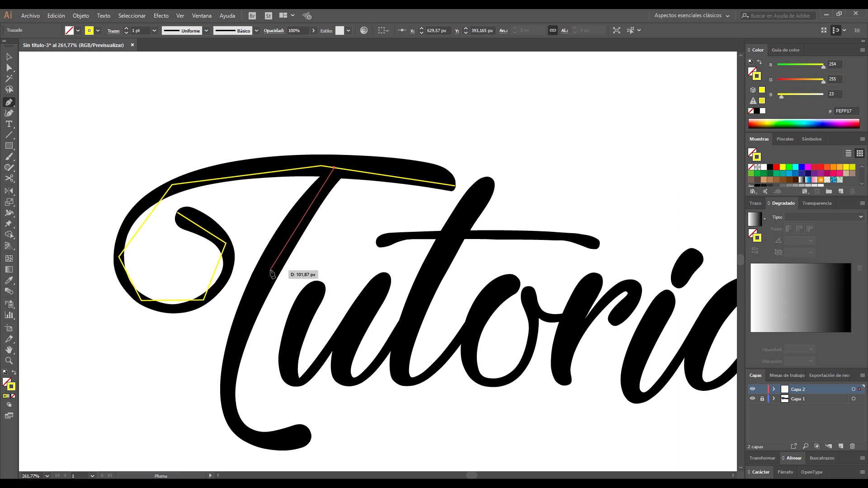
{"action": "left_click", "coordinate": [228, 405]}
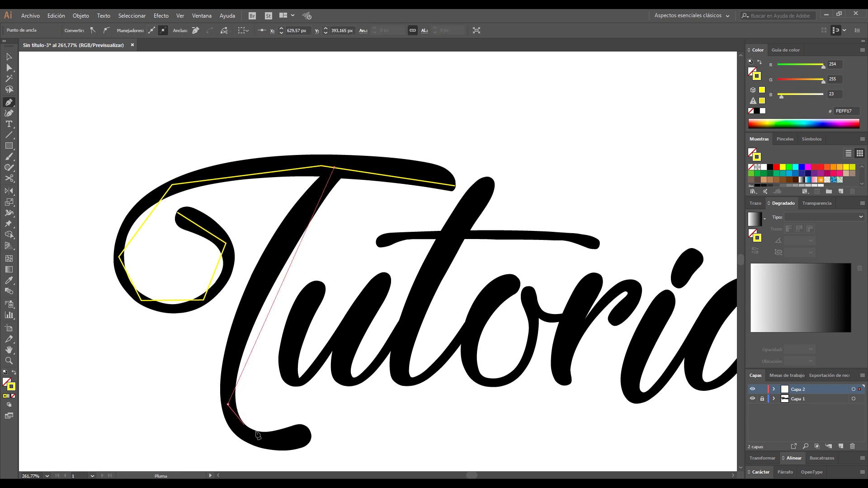
{"action": "left_click", "coordinate": [272, 442]}
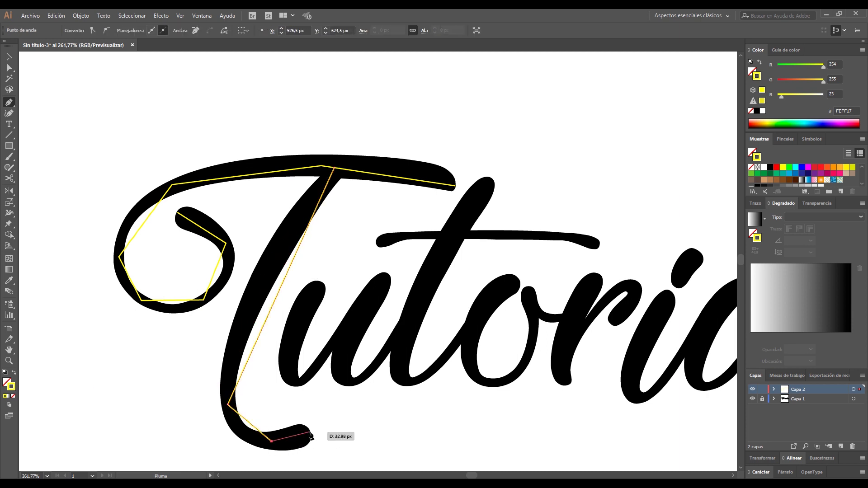
{"action": "left_click", "coordinate": [309, 433]}
{"action": "left_click", "coordinate": [325, 303], "text": "ctrl"}
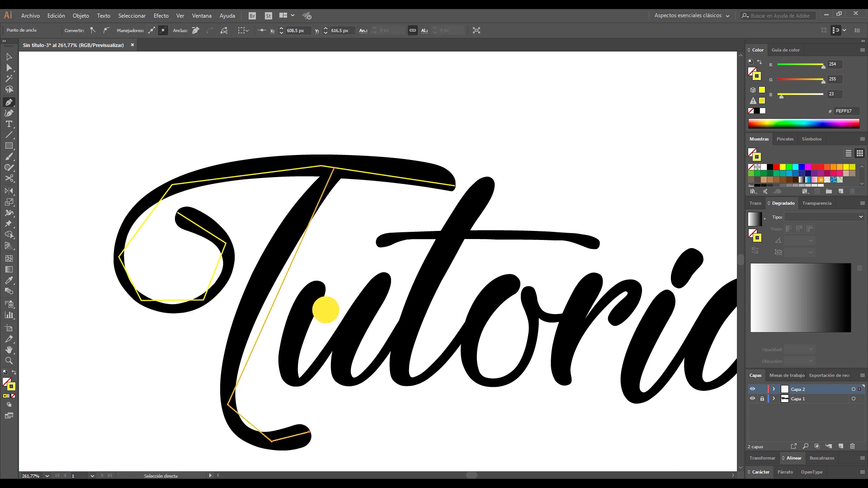
{"action": "left_click", "coordinate": [320, 283]}
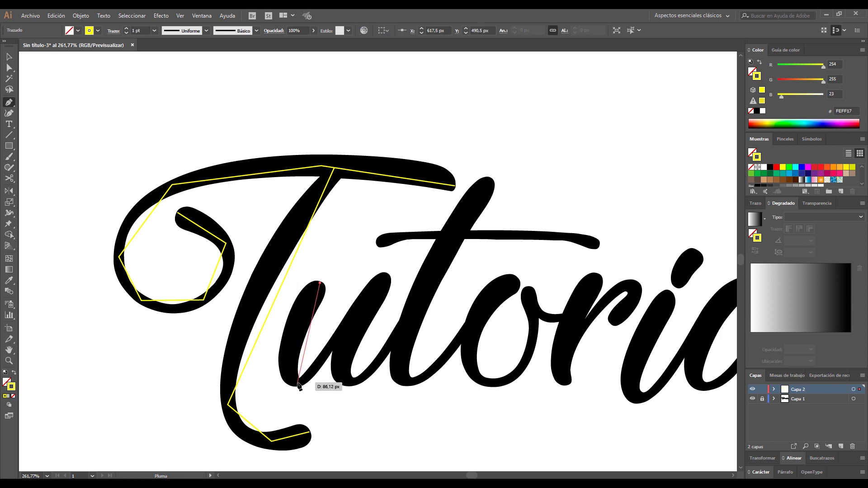
Step: Trace both strokes of the u with curved and corner anchors
{"action": "left_click_drag", "start_coordinate": [297, 383], "coordinate": [326, 409]}
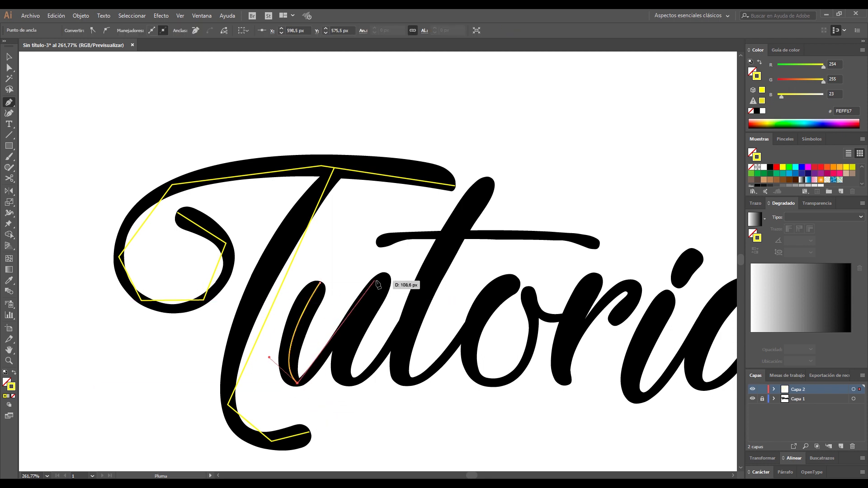
{"action": "left_click_drag", "start_coordinate": [378, 279], "coordinate": [453, 163]}
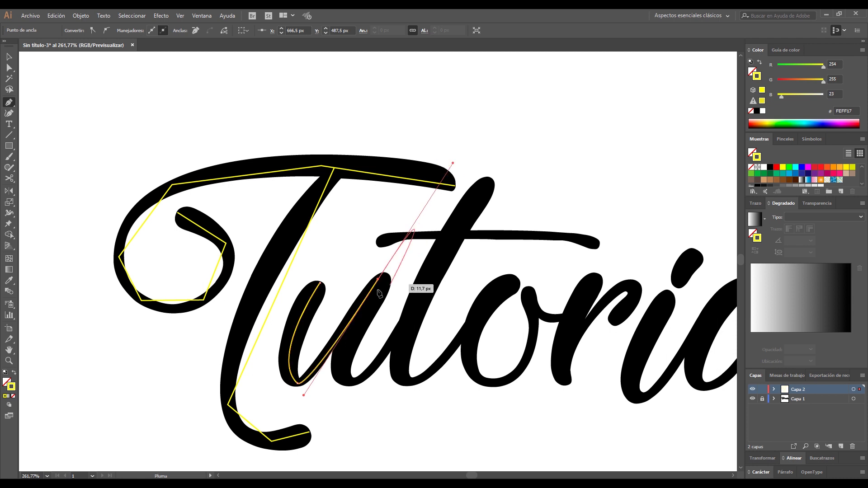
{"action": "left_click", "coordinate": [378, 279]}
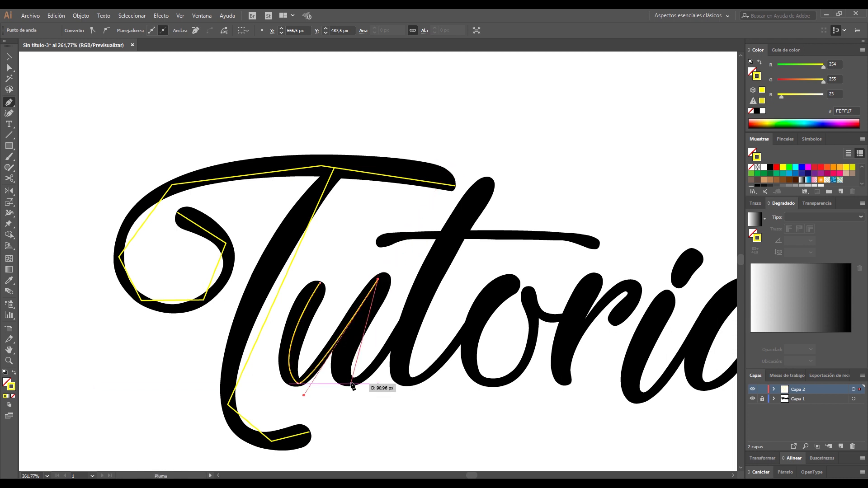
{"action": "mouse_move", "coordinate": [351, 384]}
{"action": "left_mouse_down"}
{"action": "mouse_move", "coordinate": [382, 393]}
{"action": "mouse_move", "coordinate": [409, 300]}
{"action": "mouse_move", "coordinate": [430, 289]}
{"action": "left_mouse_up"}
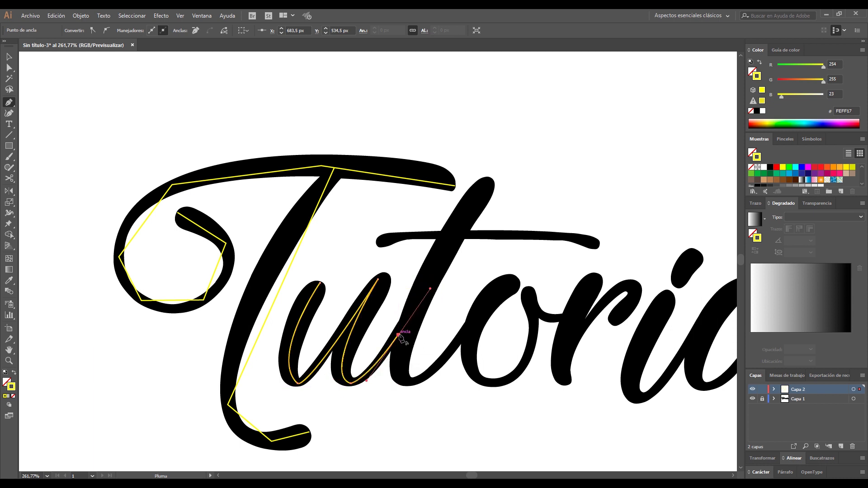
Step: Trace the t's top and stem, then curve the path around the o
{"action": "left_click_drag", "start_coordinate": [388, 339], "coordinate": [328, 414]}
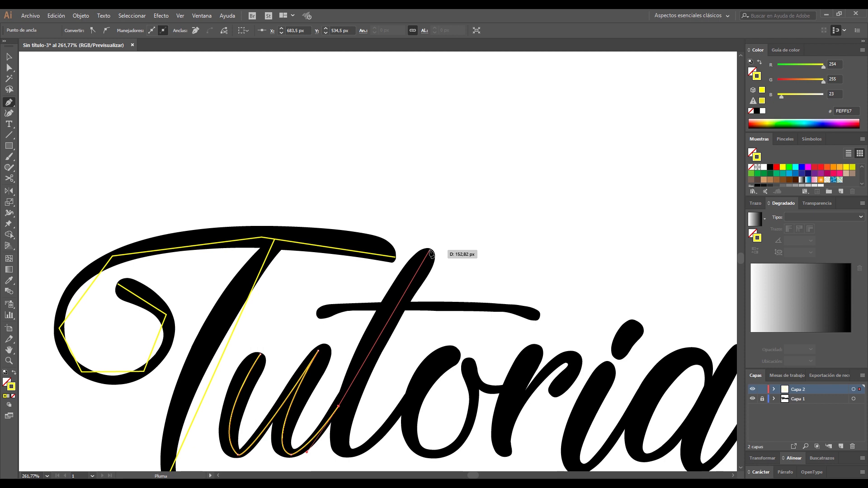
{"action": "left_click_drag", "start_coordinate": [429, 251], "coordinate": [473, 201]}
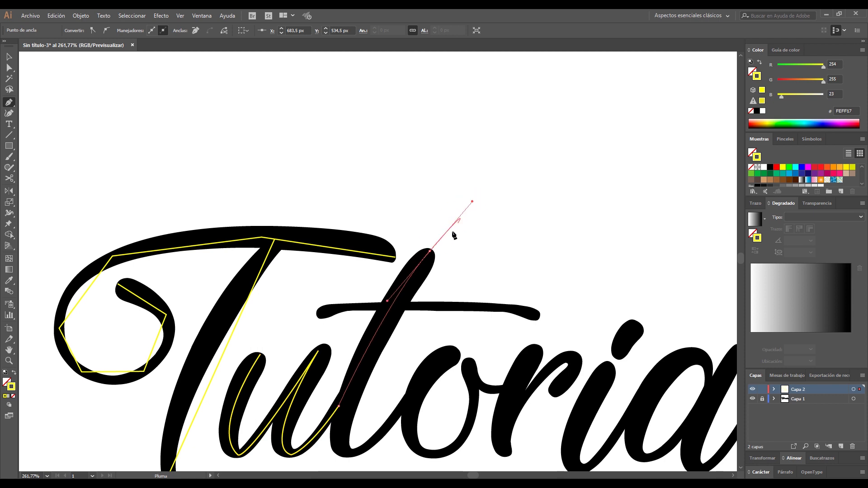
{"action": "left_click", "coordinate": [429, 251], "text": "alt"}
{"action": "left_click_drag", "start_coordinate": [382, 375], "coordinate": [355, 274]}
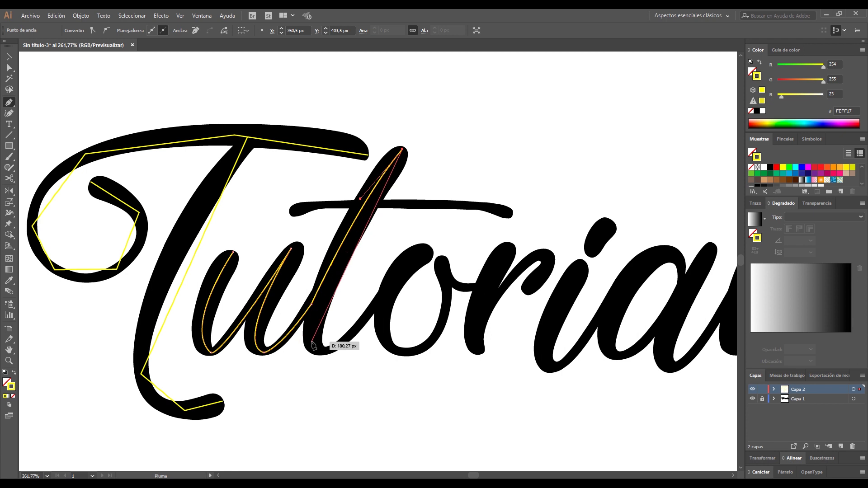
{"action": "left_click_drag", "start_coordinate": [312, 342], "coordinate": [312, 403]}
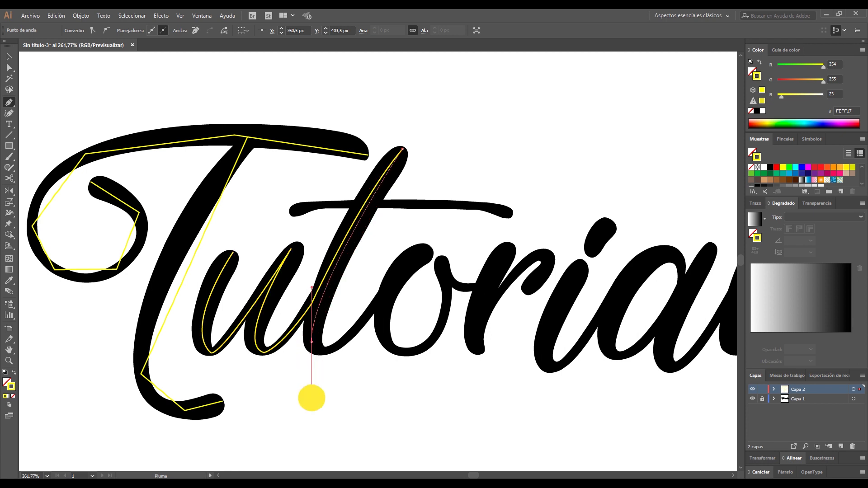
{"action": "left_click", "coordinate": [312, 341]}
{"action": "left_click_drag", "start_coordinate": [377, 300], "coordinate": [432, 222]}
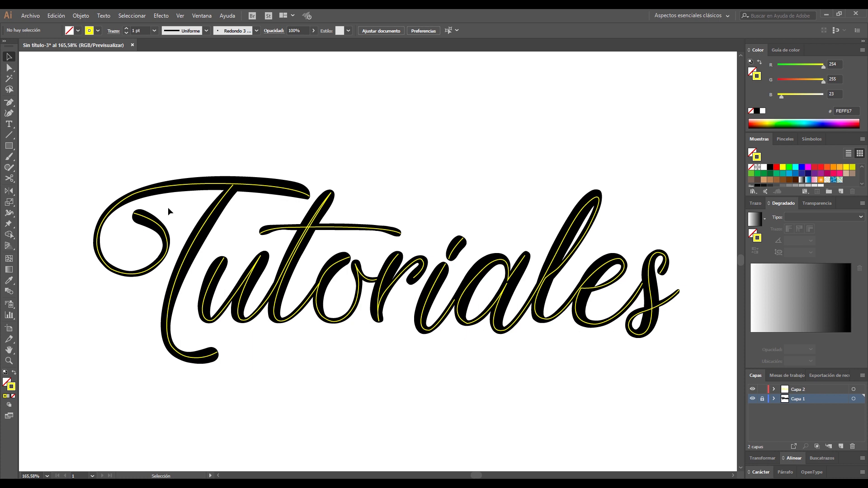
Step: Hide Capa 1 and make all the traced lettering paths black
{"action": "left_click", "coordinate": [752, 399]}
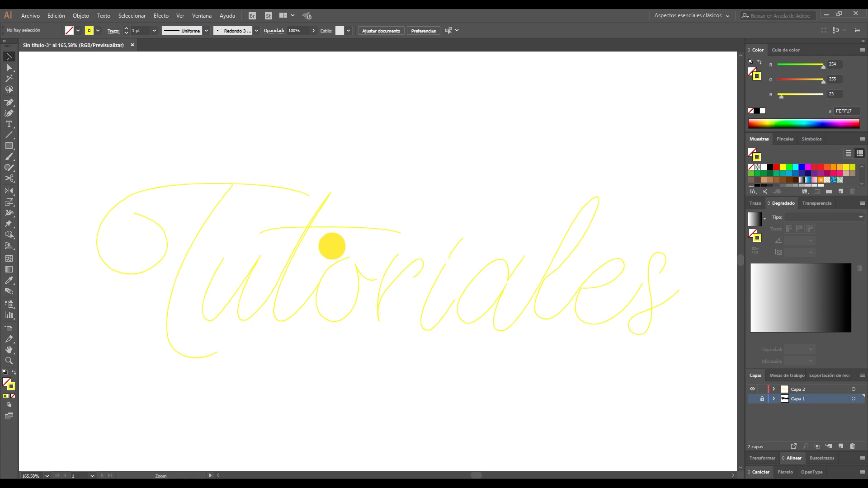
{"action": "key", "text": "ctrl+minus"}
{"action": "left_click", "coordinate": [365, 302], "text": "alt"}
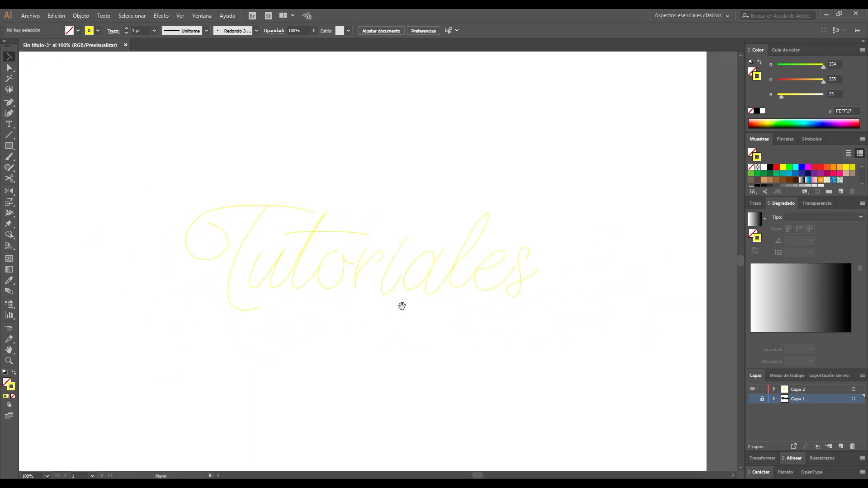
{"action": "left_click_drag", "start_coordinate": [162, 184], "coordinate": [546, 349]}
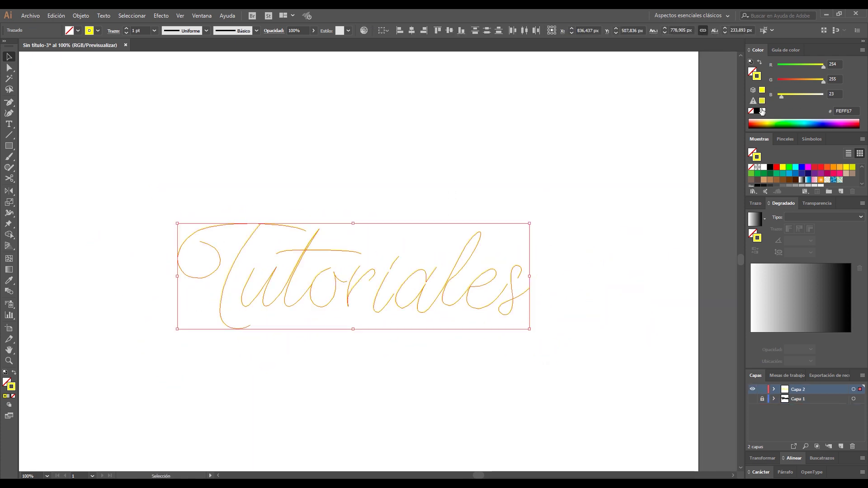
{"action": "left_click", "coordinate": [757, 111]}
{"action": "left_click", "coordinate": [256, 224]}
Step: Draw a small circle to the left of the word
{"action": "left_click_drag", "start_coordinate": [256, 223], "coordinate": [374, 231]}
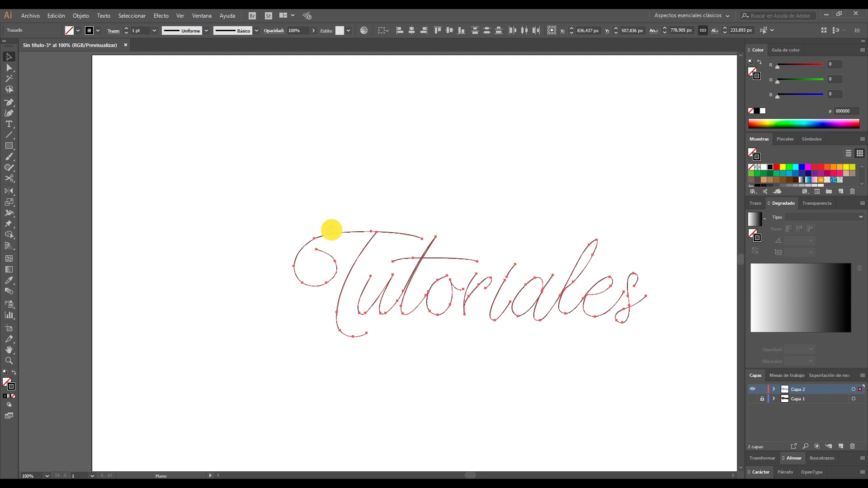
{"action": "key", "text": "l"}
{"action": "key", "text": "ctrl+shift+a"}
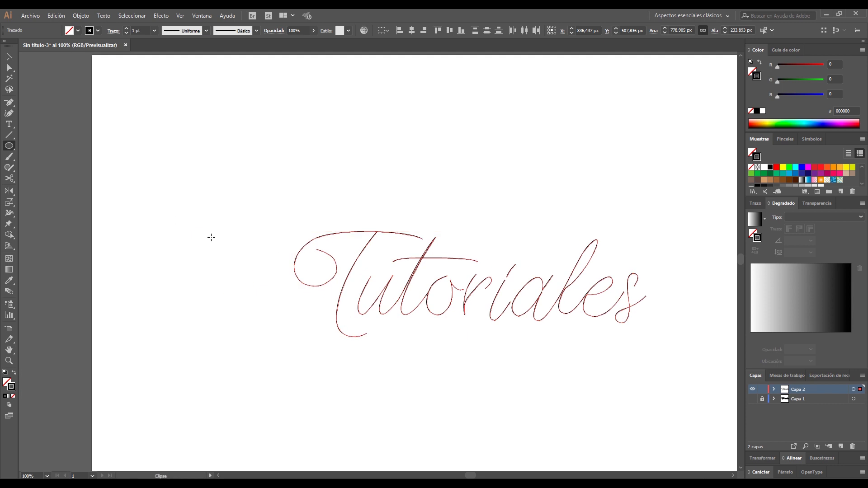
{"action": "left_click_drag", "start_coordinate": [212, 237], "coordinate": [224, 249]}
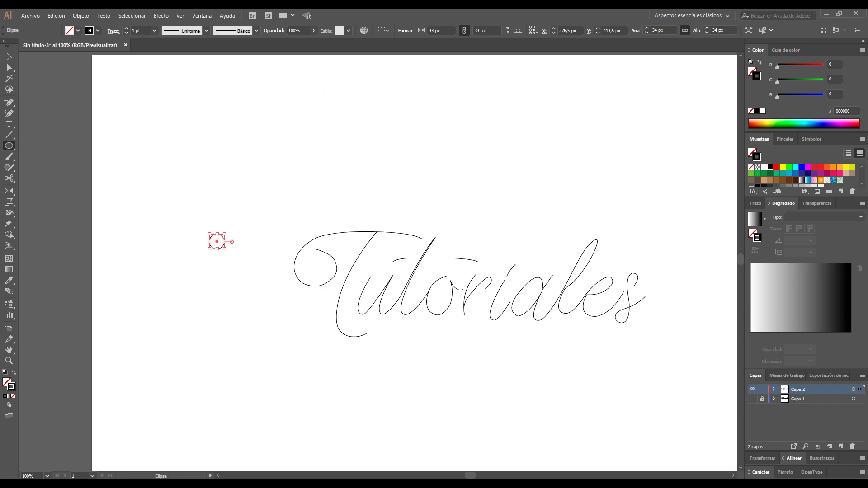
{"action": "key", "text": "ctrl+shift+a"}
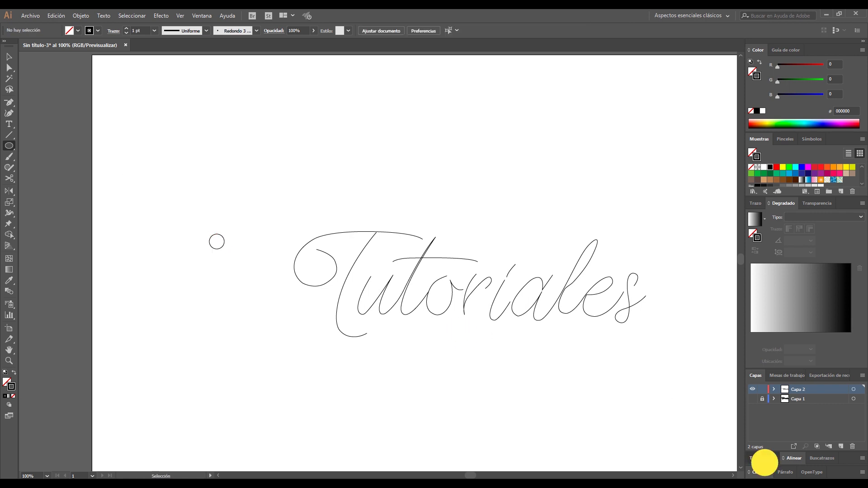
Step: Select the 33 px circle and zoom in on it and the lettering
{"action": "left_click", "coordinate": [764, 460]}
{"action": "key", "text": "v"}
{"action": "left_click_drag", "start_coordinate": [200, 214], "coordinate": [247, 257]}
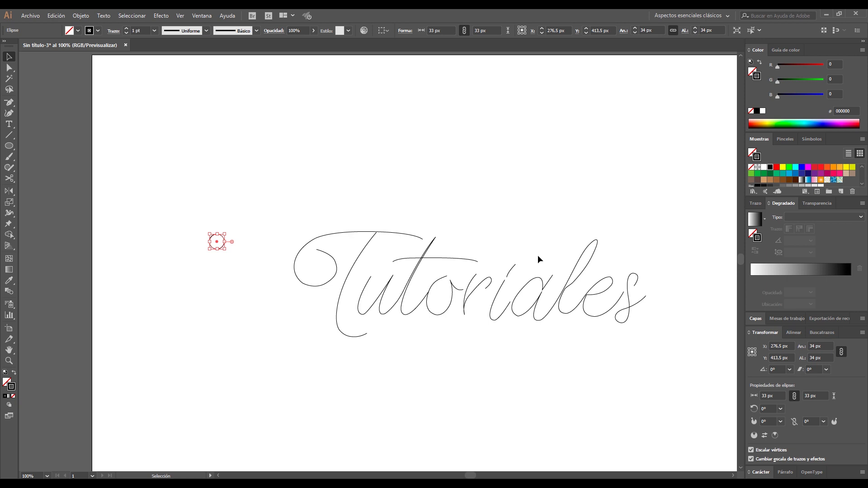
{"action": "key", "text": "z"}
{"action": "left_click_drag", "start_coordinate": [167, 153], "coordinate": [481, 339]}
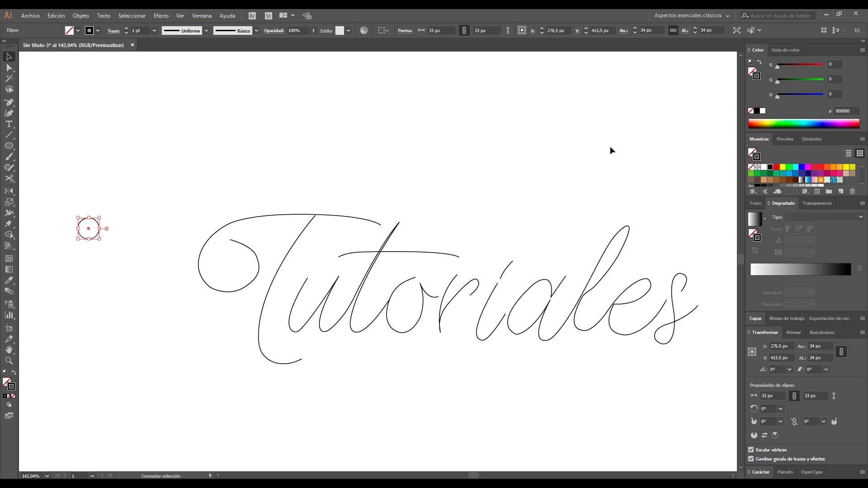
Step: Remove the circle's stroke and fill it with a cyan-to-magenta linear gradient
{"action": "left_click", "coordinate": [750, 111]}
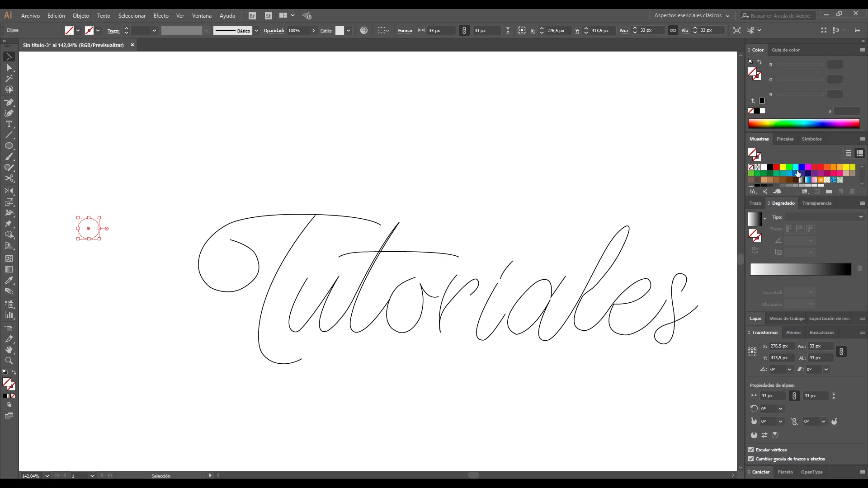
{"action": "left_click_drag", "start_coordinate": [794, 177], "coordinate": [752, 276]}
{"action": "left_click", "coordinate": [862, 167]}
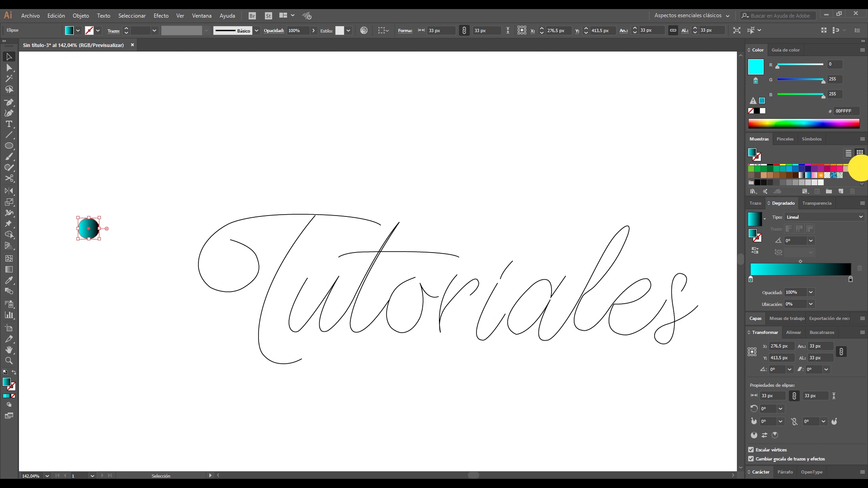
{"action": "left_click_drag", "start_coordinate": [809, 168], "coordinate": [851, 279]}
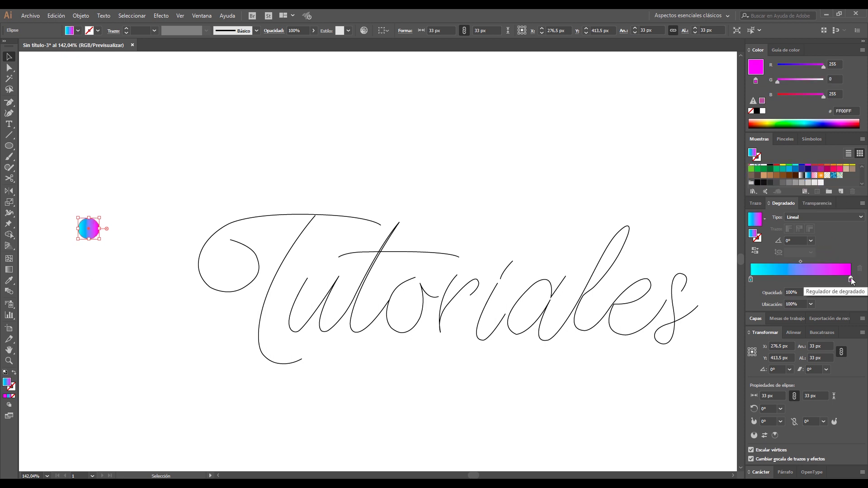
Step: Set the gradient angle to -60° and place a copy of the circle beside it
{"action": "key", "text": "space"}
{"action": "left_click_drag", "start_coordinate": [124, 251], "coordinate": [280, 276]}
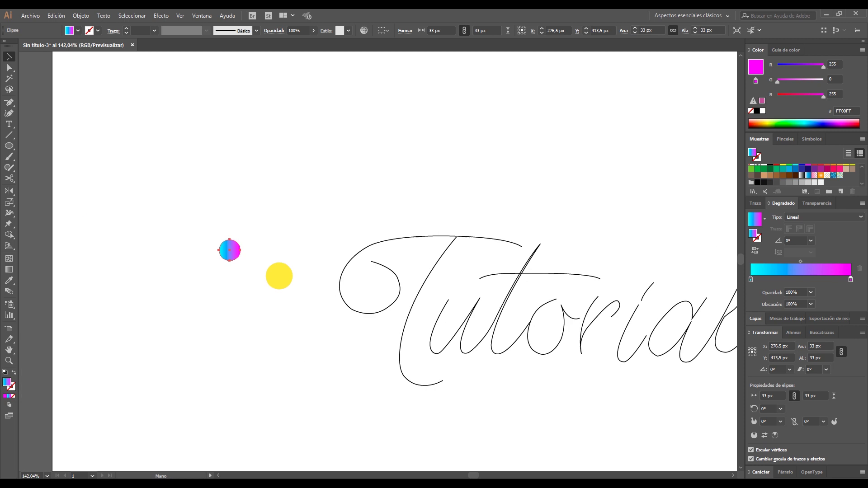
{"action": "left_click", "coordinate": [787, 239]}
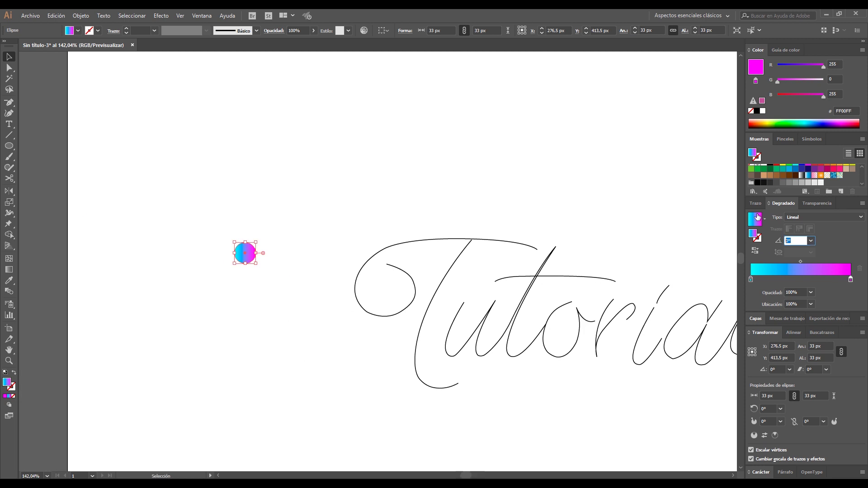
{"action": "type", "text": "-60"}
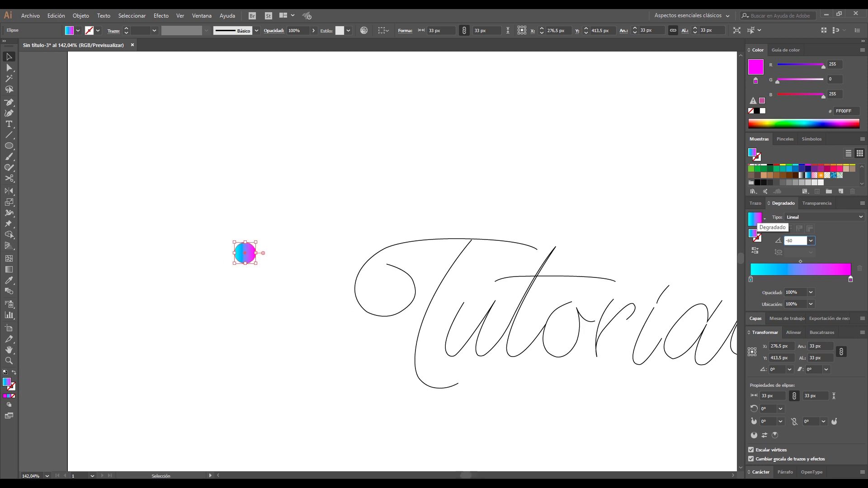
{"action": "key", "text": "Return"}
{"action": "mouse_move", "coordinate": [244, 252]}
{"action": "left_mouse_down"}
{"action": "mouse_move", "coordinate": [192, 253]}
{"action": "mouse_move", "coordinate": [276, 254]}
{"action": "left_mouse_up"}
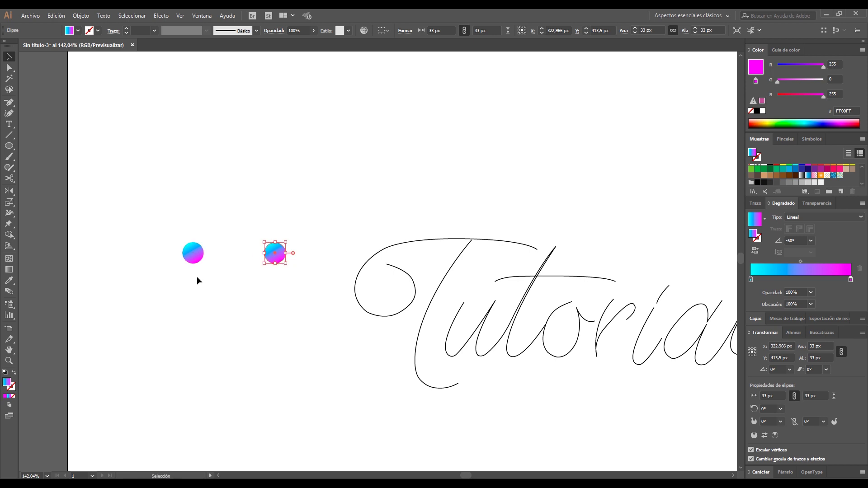
{"action": "key", "text": "w"}
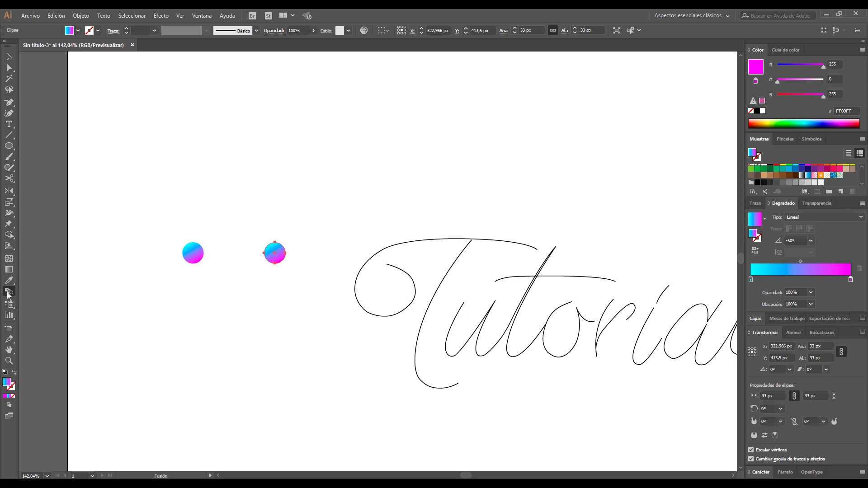
Step: Blend the two gradient circles into a capsule using 1000 specified steps
{"action": "left_click", "coordinate": [188, 238]}
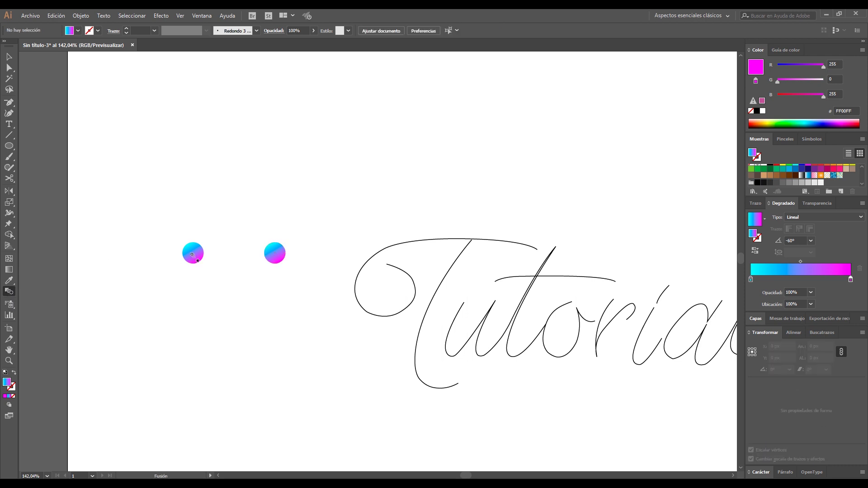
{"action": "left_click", "coordinate": [193, 254]}
{"action": "left_click", "coordinate": [278, 254]}
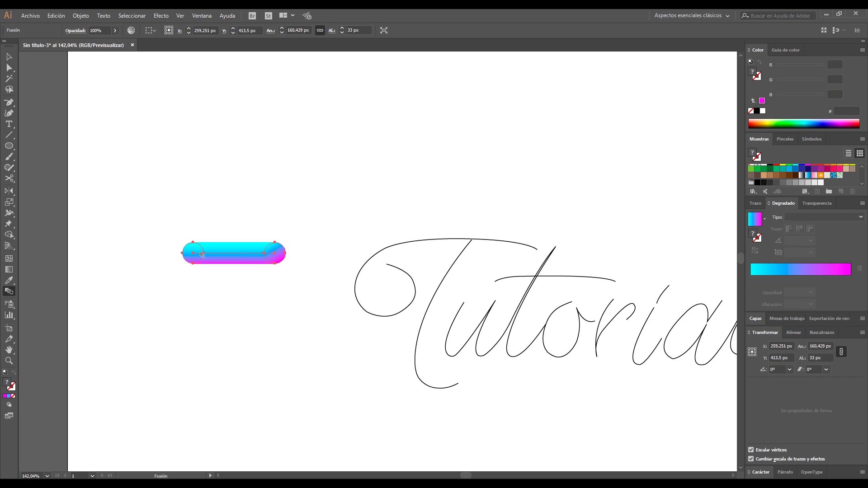
{"action": "double_click", "coordinate": [10, 293]}
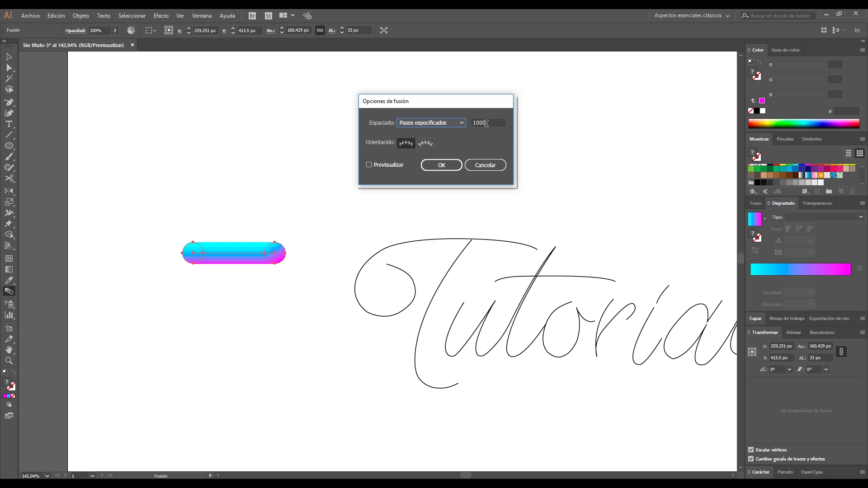
{"action": "left_click", "coordinate": [443, 163]}
{"action": "left_click", "coordinate": [480, 166]}
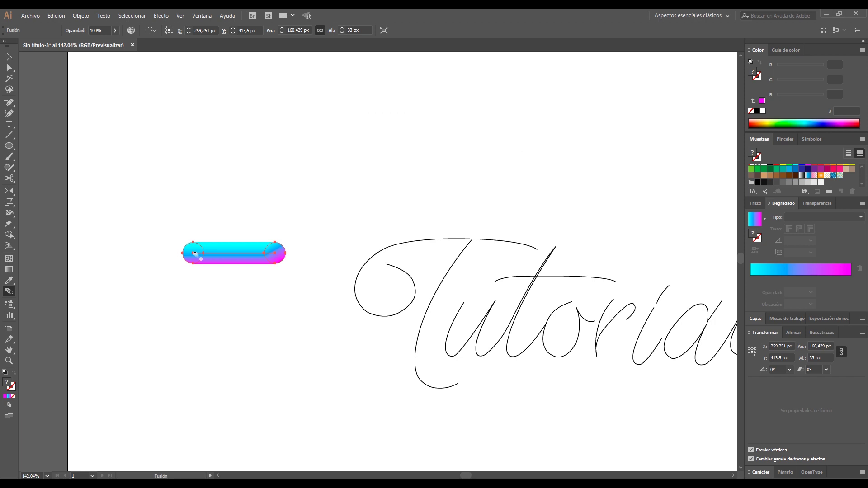
Step: Copy the capsule blend downward and repeat with Ctrl+D until eight capsules form a column
{"action": "left_click", "coordinate": [8, 57]}
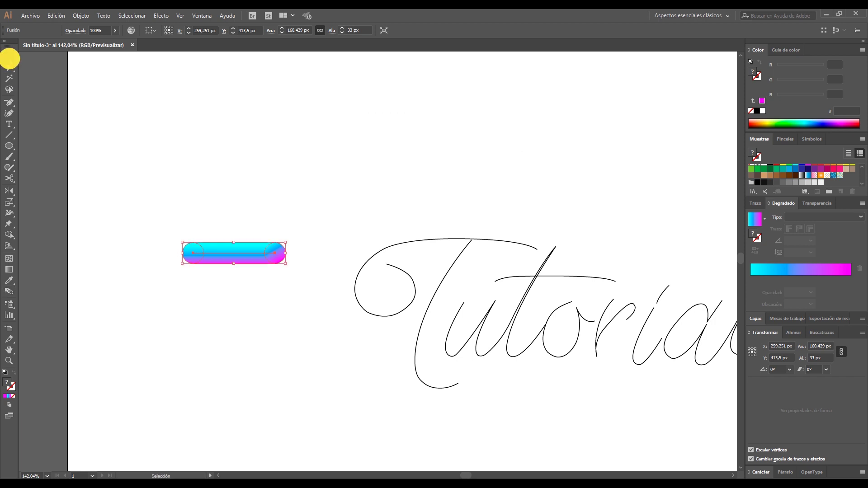
{"action": "mouse_move", "coordinate": [239, 252]}
{"action": "left_mouse_down"}
{"action": "mouse_move", "coordinate": [209, 148]}
{"action": "mouse_move", "coordinate": [216, 193]}
{"action": "left_mouse_up"}
{"action": "key", "text": "ctrl+d"}
{"action": "key", "text": "ctrl+d"}
{"action": "key", "text": "ctrl+d"}
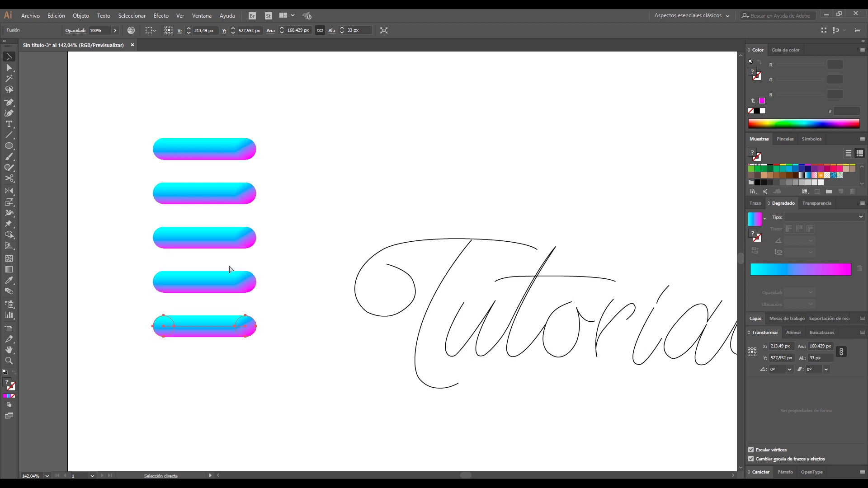
{"action": "key", "text": "ctrl+d"}
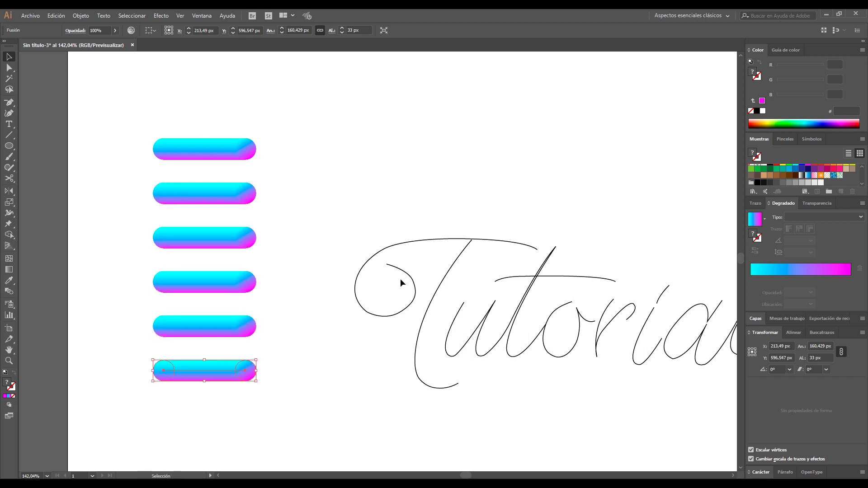
{"action": "key", "text": "ctrl+d"}
{"action": "left_click_drag", "start_coordinate": [446, 335], "coordinate": [265, 276]}
{"action": "left_click_drag", "start_coordinate": [326, 267], "coordinate": [402, 268]}
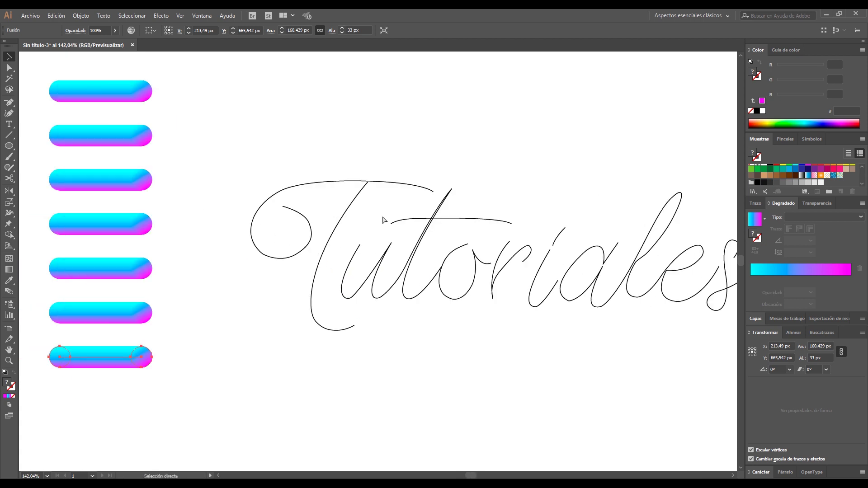
{"action": "key", "text": "ctrl+d"}
{"action": "left_click_drag", "start_coordinate": [257, 124], "coordinate": [267, 147]}
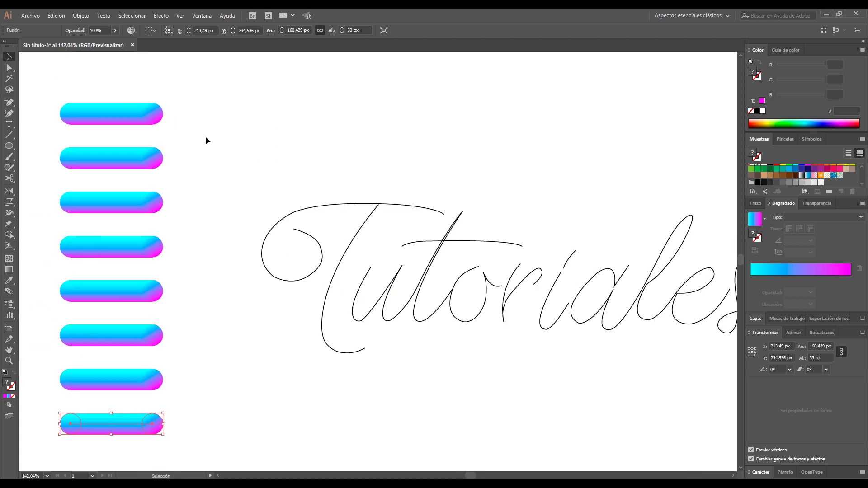
{"action": "left_click", "coordinate": [102, 113]}
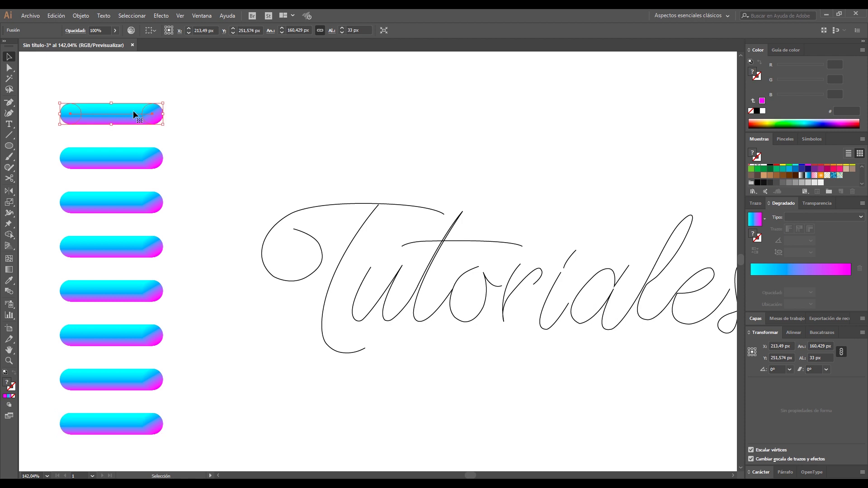
Step: Wrap the top capsule blend along the T's curly top stroke using Replace Spine
{"action": "left_click", "coordinate": [273, 228], "text": "shift"}
{"action": "left_click", "coordinate": [286, 225], "text": "shift"}
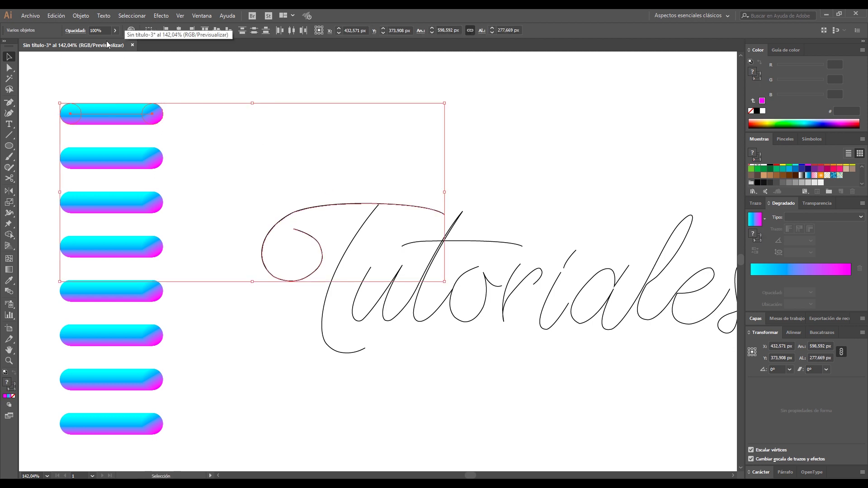
{"action": "left_click", "coordinate": [80, 17]}
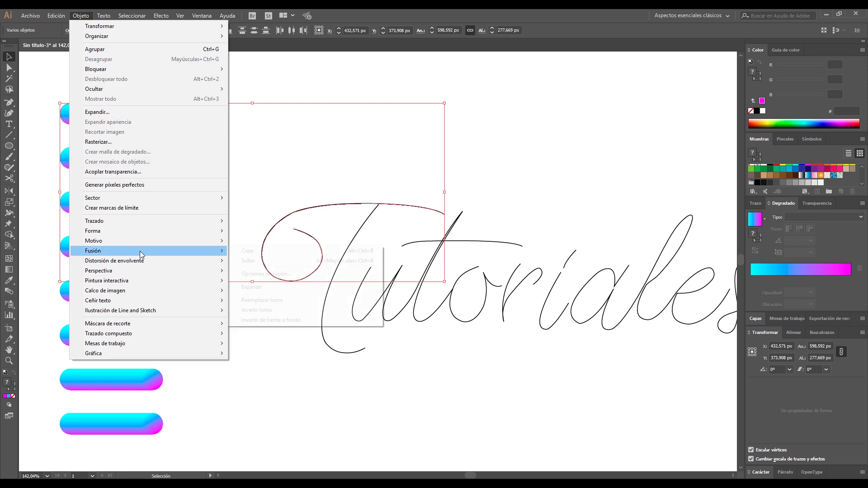
{"action": "mouse_move", "coordinate": [93, 251]}
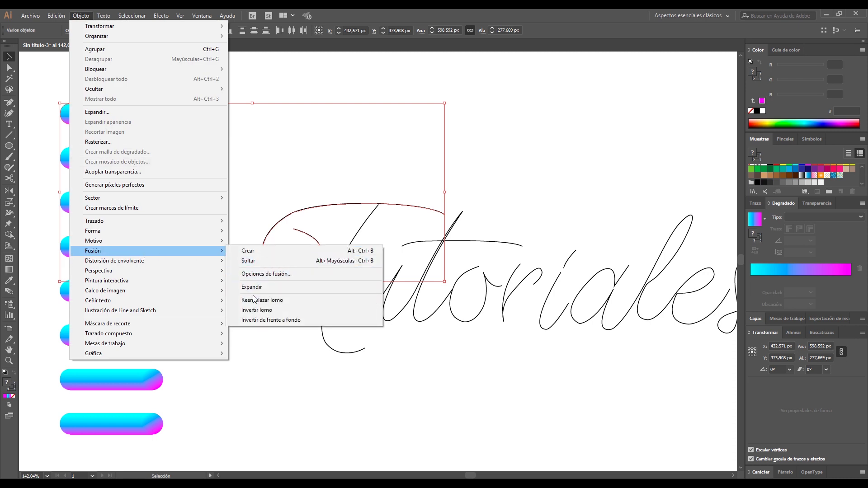
{"action": "left_click", "coordinate": [252, 302]}
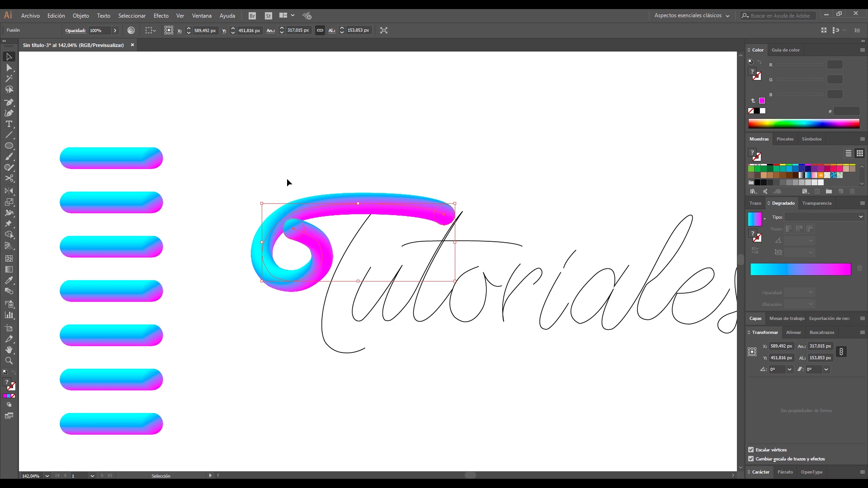
Step: Select the T's stem stroke and the next top capsule in the stack
{"action": "left_click", "coordinate": [357, 235]}
{"action": "left_click", "coordinate": [356, 234]}
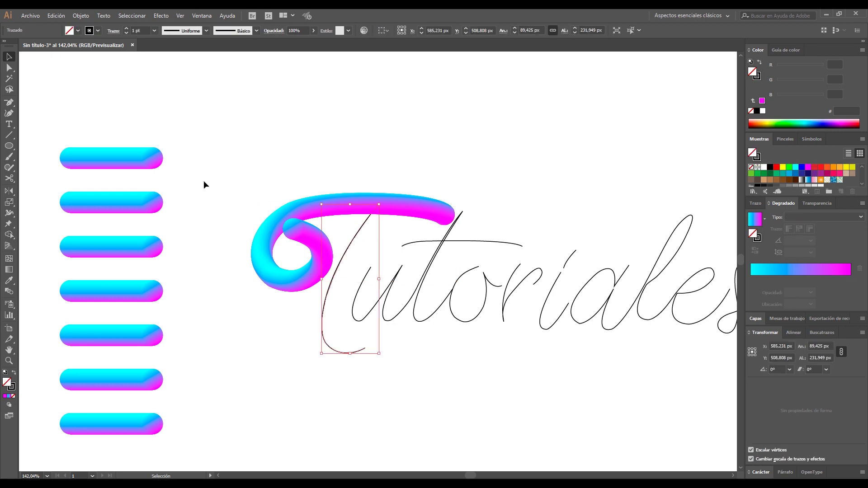
{"action": "left_click", "coordinate": [118, 158]}
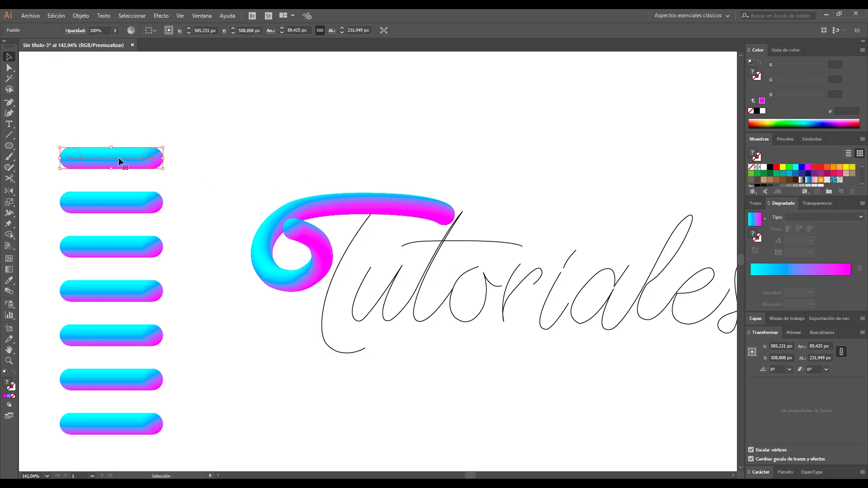
Step: Run capsule blends along the T stem and the 'tu' script stroke with Replace Spine
{"action": "left_click", "coordinate": [351, 247], "text": "shift"}
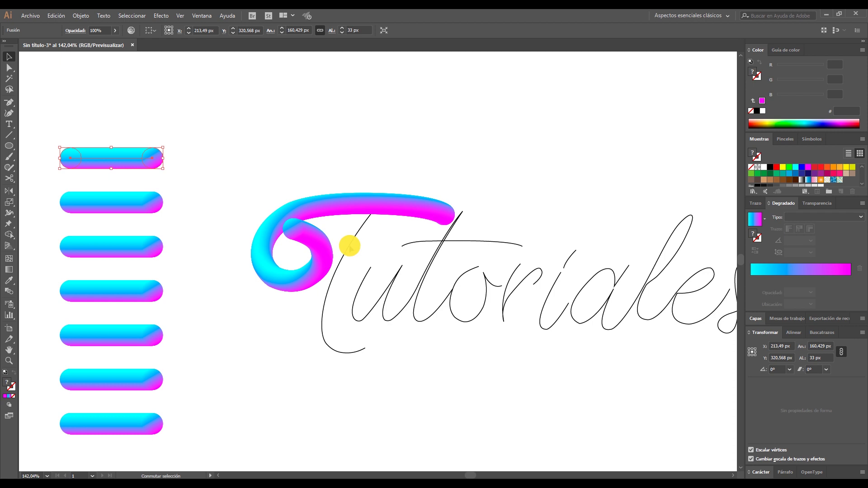
{"action": "left_click", "coordinate": [81, 17]}
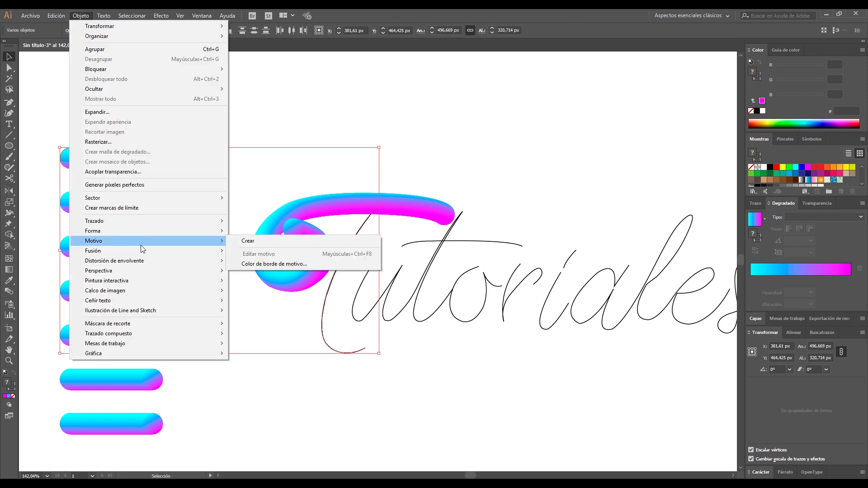
{"action": "mouse_move", "coordinate": [138, 251]}
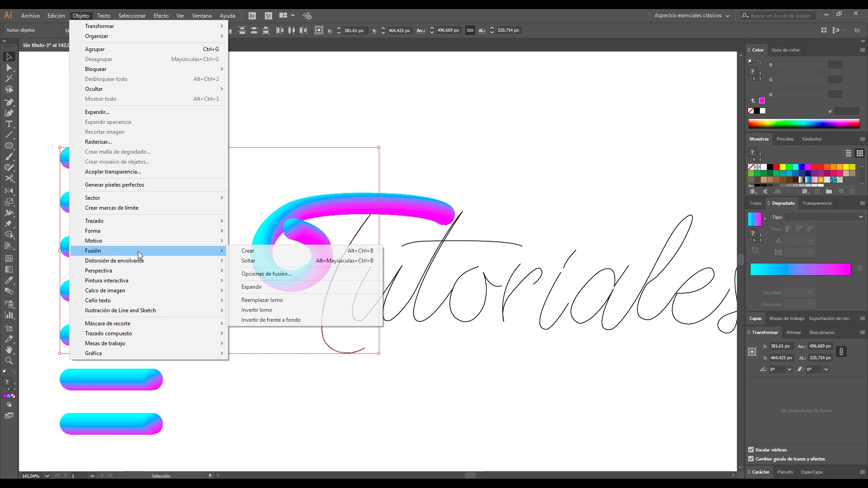
{"action": "left_click", "coordinate": [280, 300]}
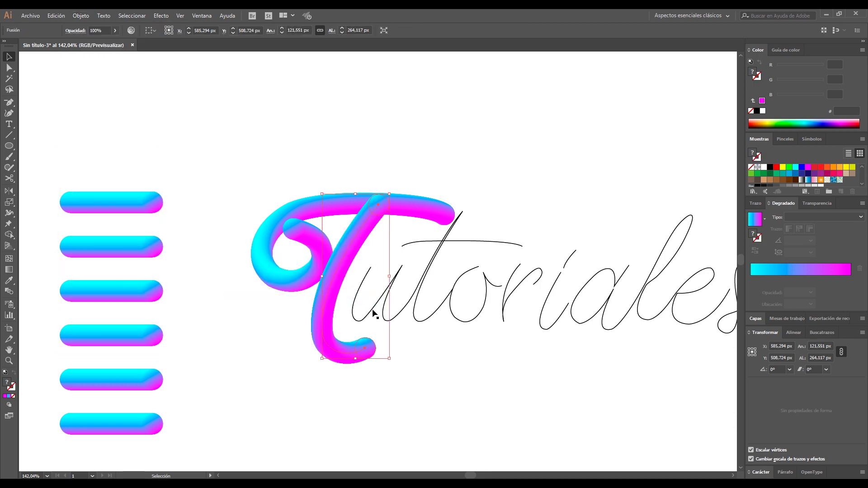
{"action": "left_click", "coordinate": [355, 300]}
{"action": "left_click", "coordinate": [135, 200]}
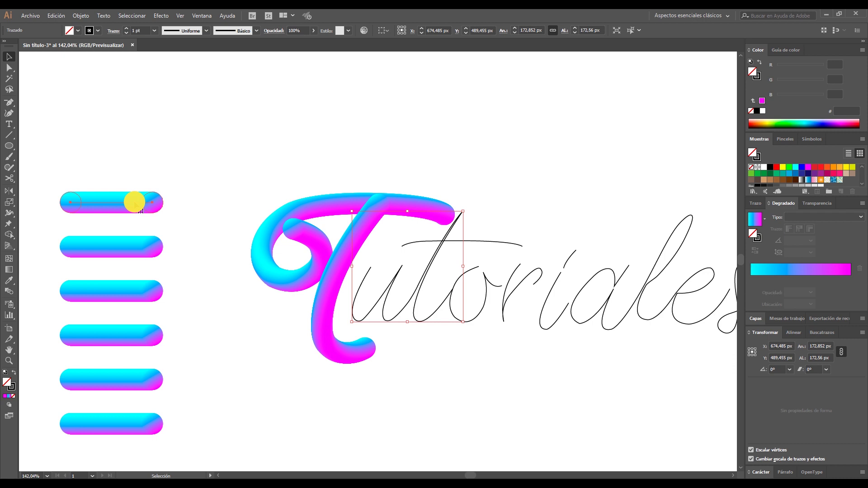
{"action": "left_click", "coordinate": [358, 292], "text": "shift"}
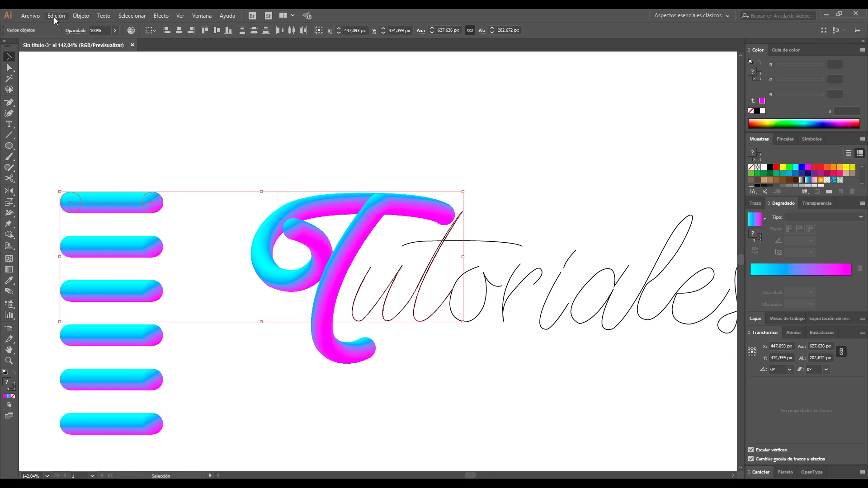
{"action": "left_click", "coordinate": [81, 16]}
{"action": "mouse_move", "coordinate": [148, 251]}
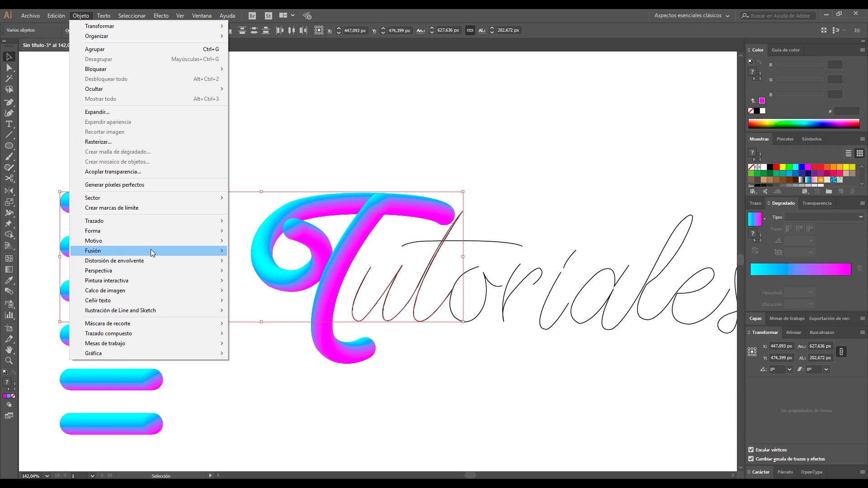
{"action": "mouse_move", "coordinate": [93, 251]}
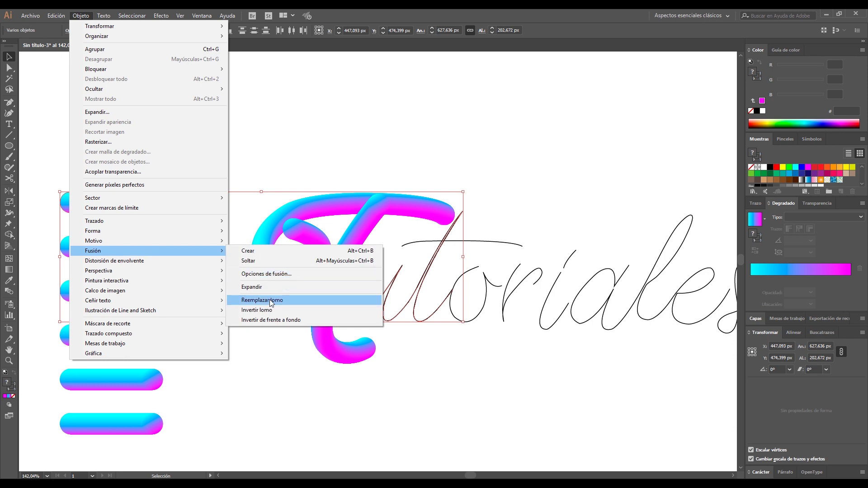
{"action": "left_click", "coordinate": [282, 302]}
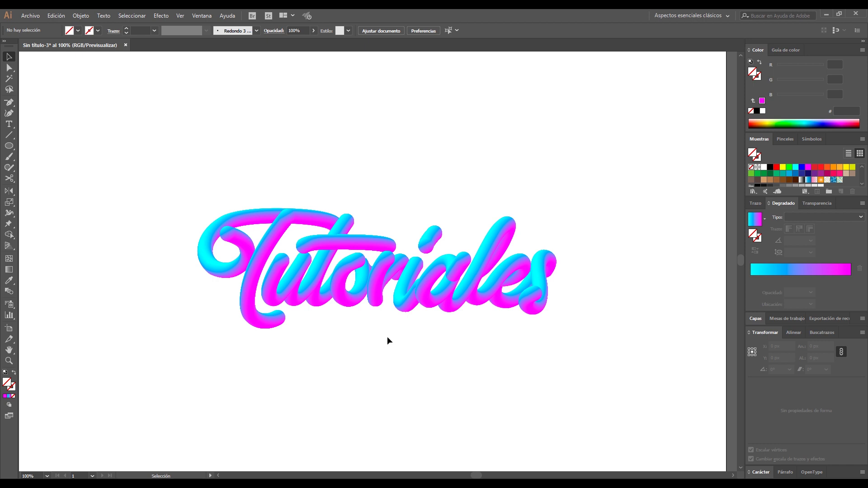
Step: Reverse the spine of the t crossbar tube to fix the overlap
{"action": "left_click_drag", "start_coordinate": [342, 244], "coordinate": [350, 243]}
{"action": "left_click", "coordinate": [350, 242]}
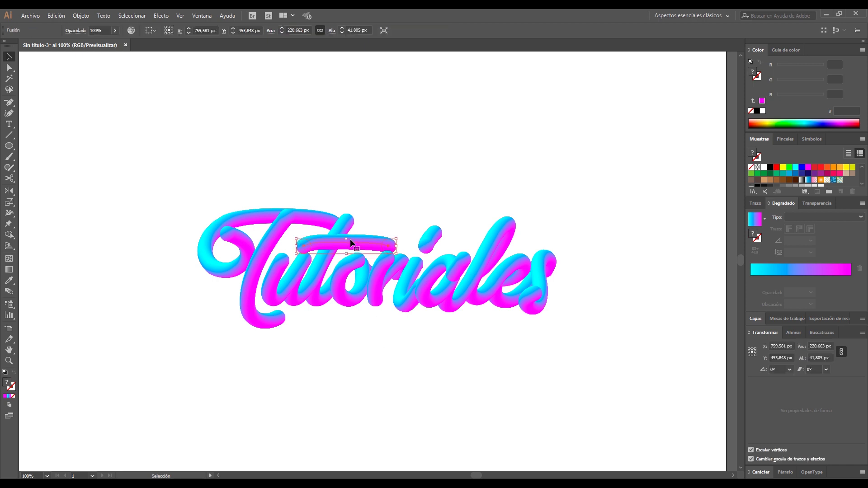
{"action": "left_click", "coordinate": [77, 15]}
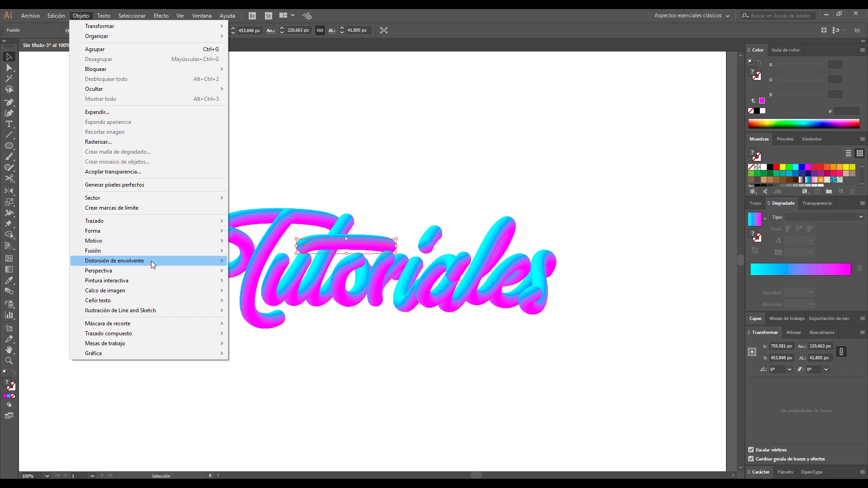
{"action": "mouse_move", "coordinate": [93, 251]}
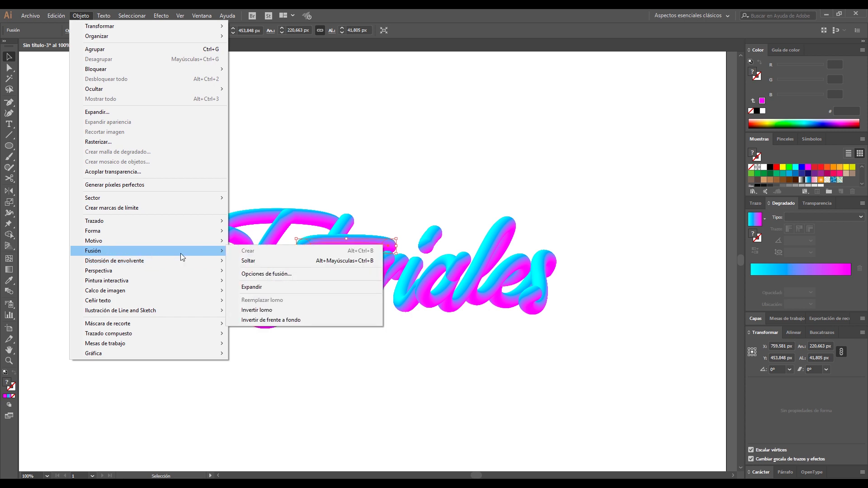
{"action": "left_click", "coordinate": [262, 311]}
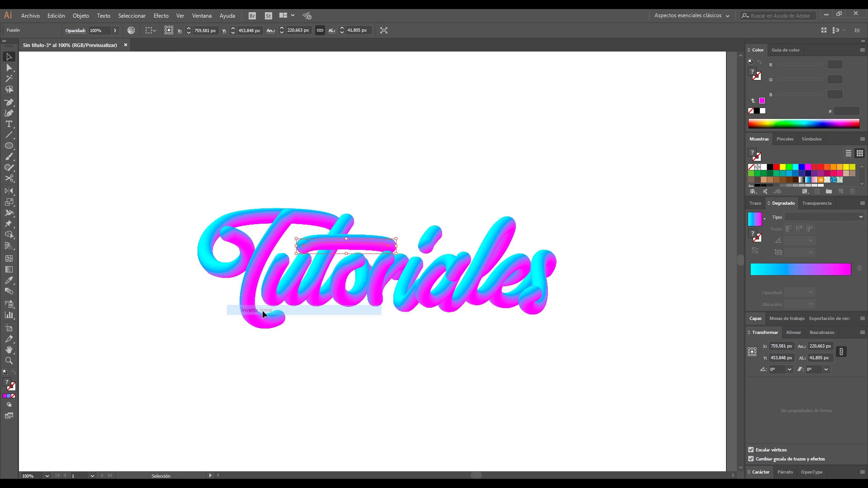
Step: Group all the Tutoriales lettering tubes into one object
{"action": "left_click", "coordinate": [442, 184]}
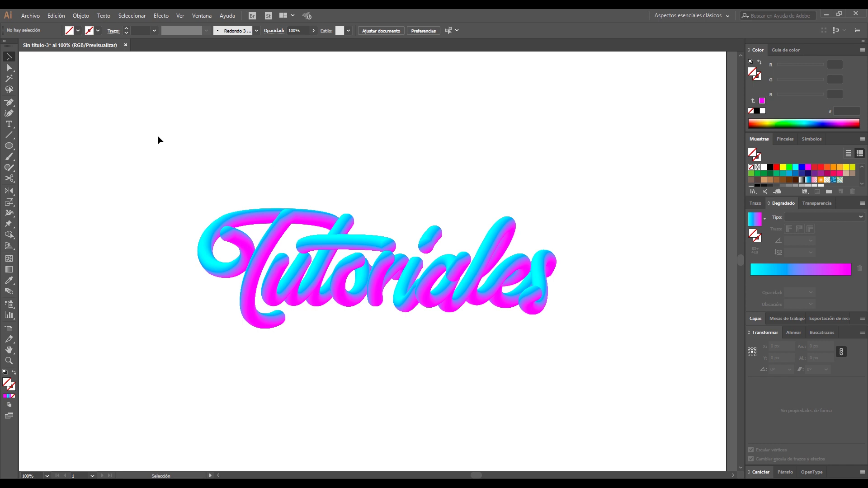
{"action": "left_click_drag", "start_coordinate": [158, 135], "coordinate": [538, 361]}
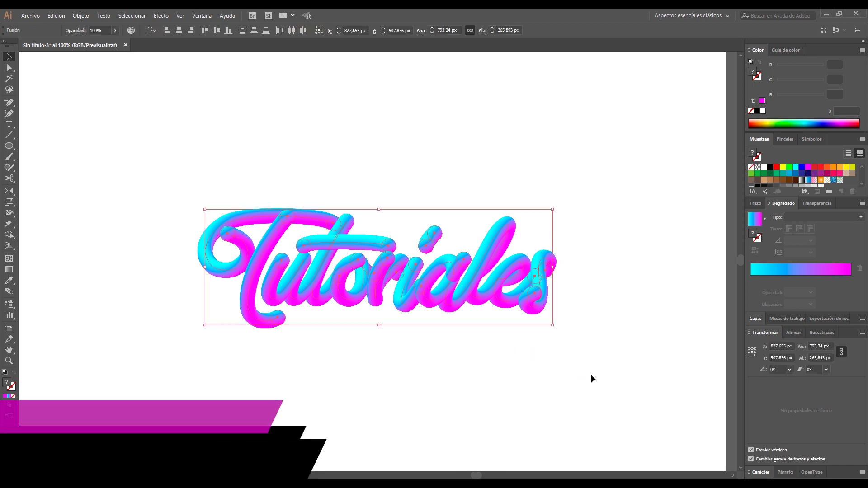
{"action": "key", "text": "ctrl+g"}
{"action": "key", "text": "ctrl+g"}
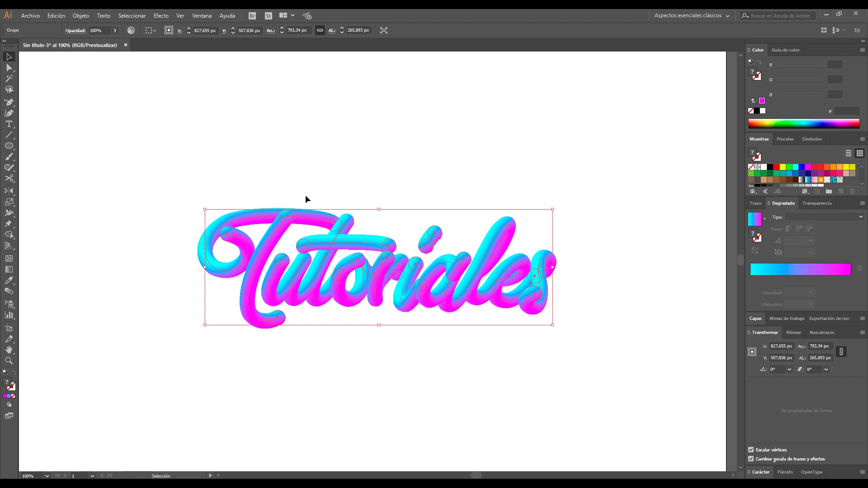
Step: Switch to Elementos.ai, zoom into the sun, add layer Capa 4 above SOL and lock SOL
{"action": "left_click", "coordinate": [35, 18]}
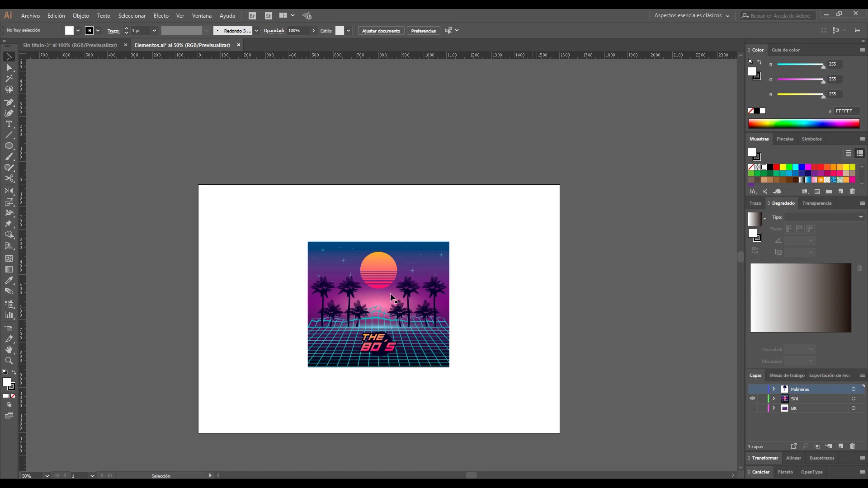
{"action": "key", "text": "z"}
{"action": "left_click_drag", "start_coordinate": [207, 186], "coordinate": [557, 431]}
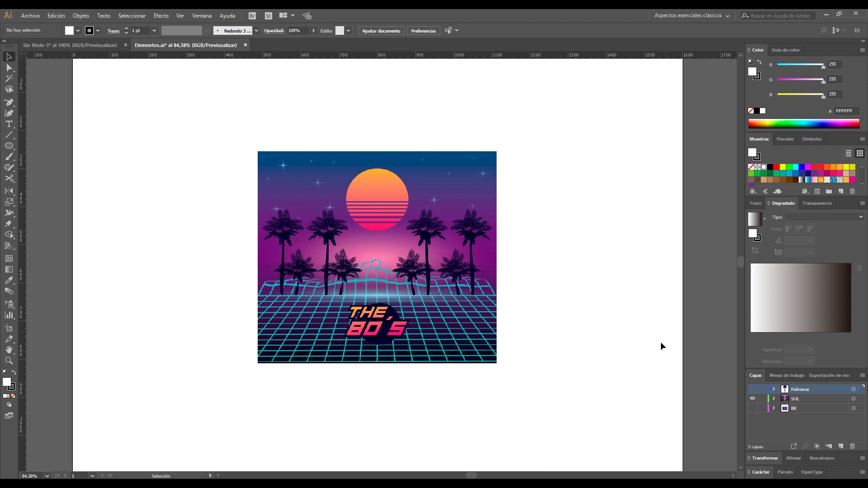
{"action": "left_click", "coordinate": [793, 400]}
{"action": "left_click", "coordinate": [841, 447]}
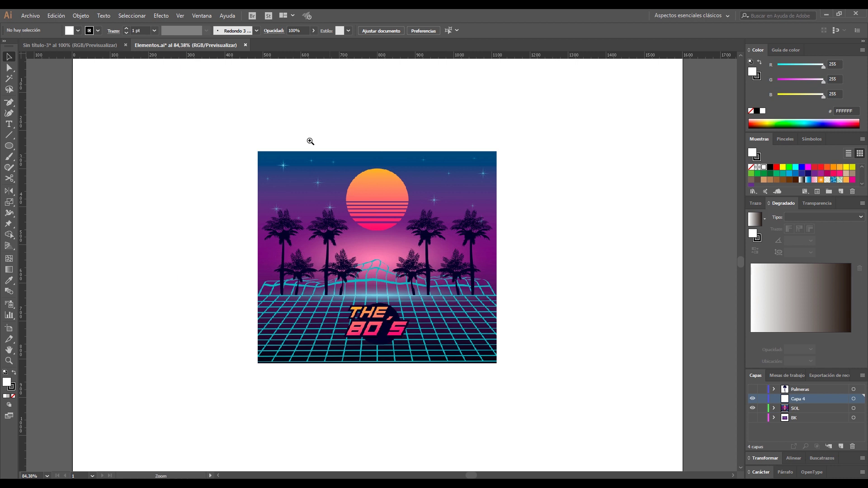
{"action": "left_click_drag", "start_coordinate": [309, 137], "coordinate": [489, 269]}
{"action": "left_click", "coordinate": [762, 408]}
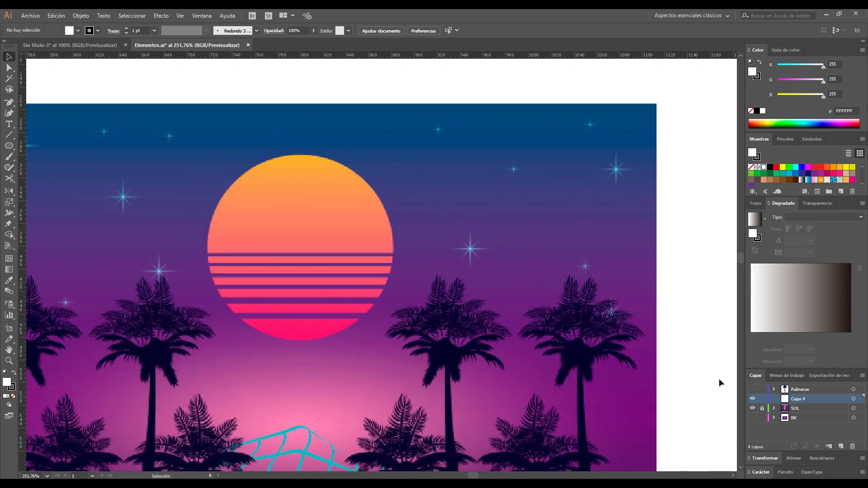
Step: Draw a circle over the sun, enlarge it to about 165.6 px, and set its fill to None
{"action": "key", "text": "l"}
{"action": "left_click_drag", "start_coordinate": [217, 162], "coordinate": [375, 336]}
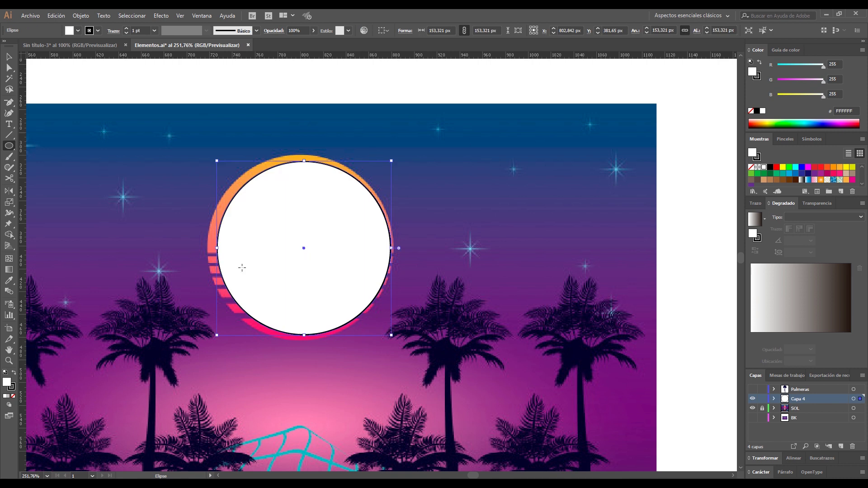
{"action": "key", "text": "v"}
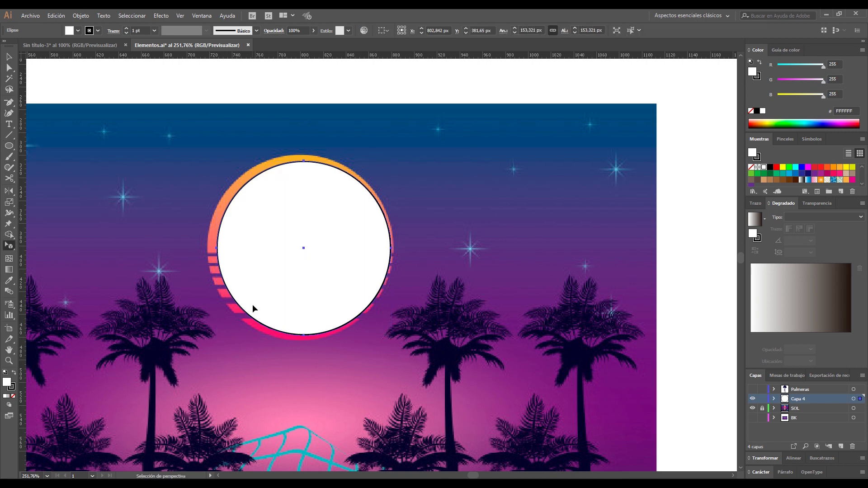
{"action": "left_click_drag", "start_coordinate": [218, 336], "coordinate": [210, 342]}
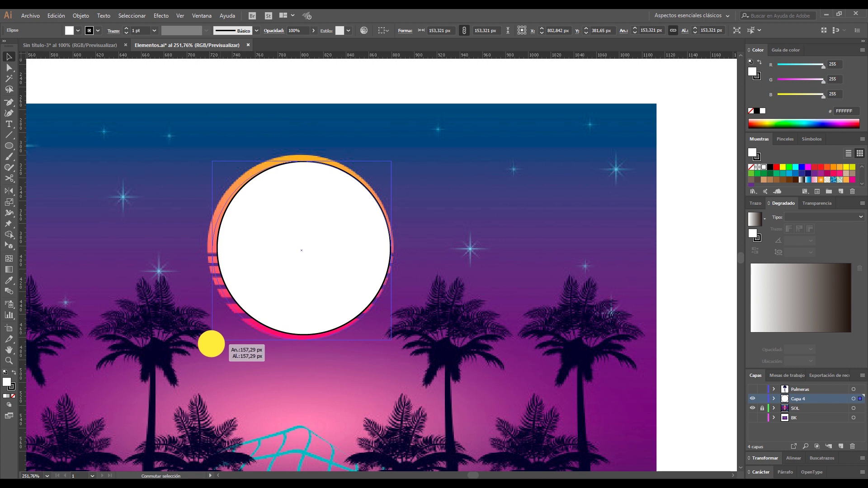
{"action": "left_click_drag", "start_coordinate": [391, 161], "coordinate": [397, 155]}
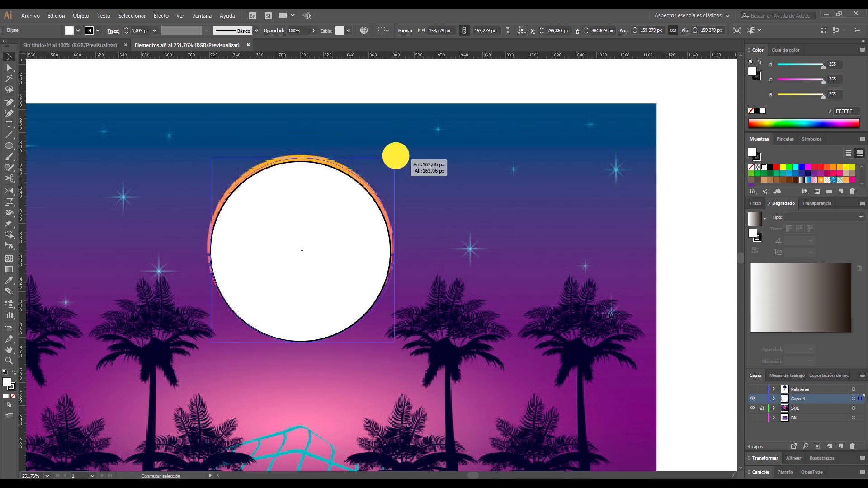
{"action": "left_click_drag", "start_coordinate": [213, 156], "coordinate": [209, 154]}
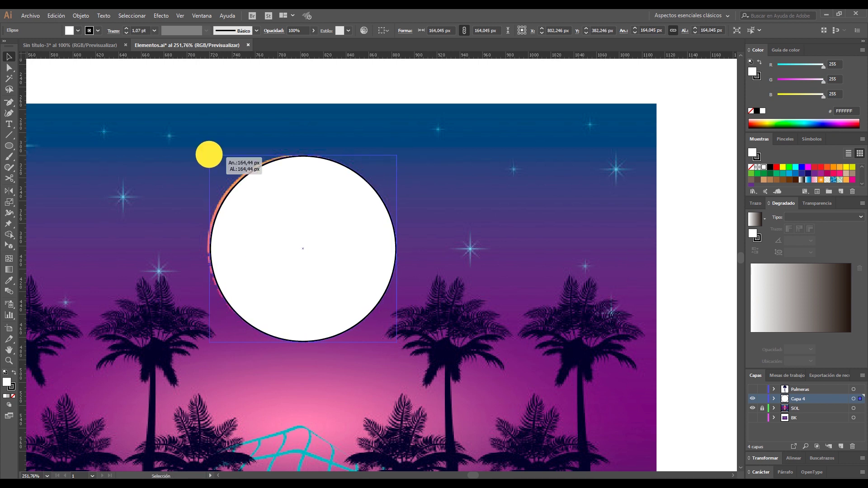
{"action": "left_click", "coordinate": [751, 110]}
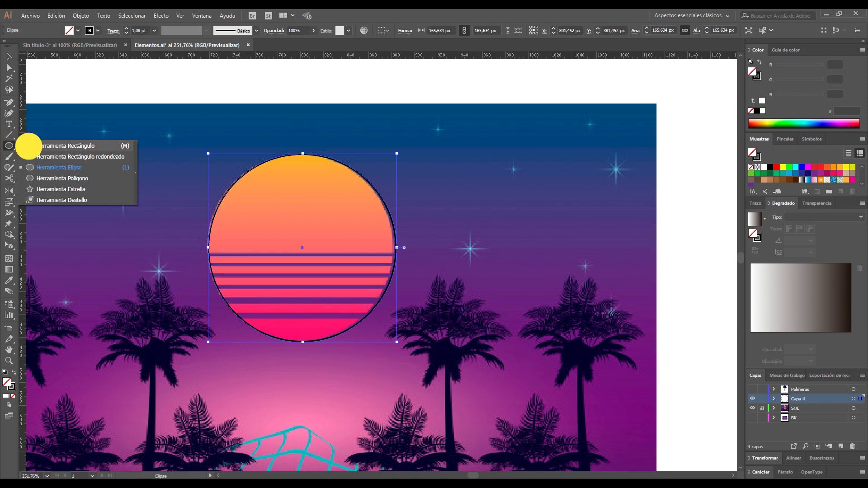
Step: Draw six thin rectangles across the sun's lower half and marquee-select them with the circle
{"action": "left_click_drag", "start_coordinate": [8, 146], "coordinate": [27, 143]}
{"action": "left_click_drag", "start_coordinate": [197, 252], "coordinate": [413, 256]}
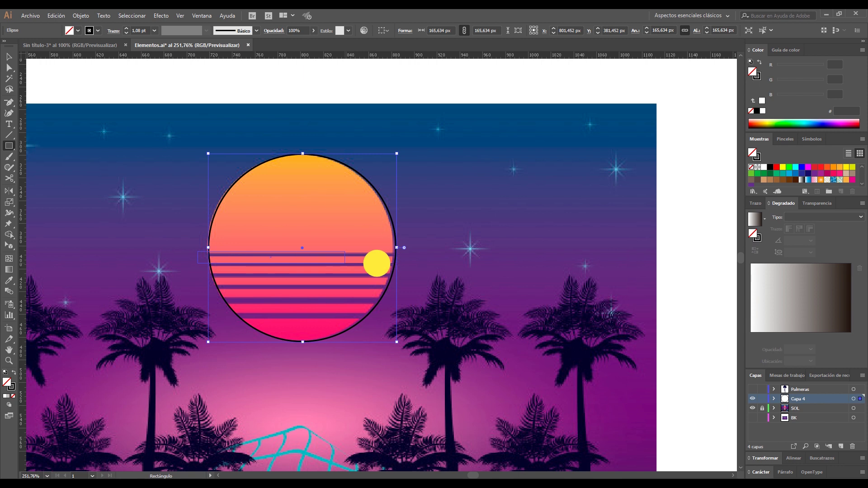
{"action": "key", "text": "m"}
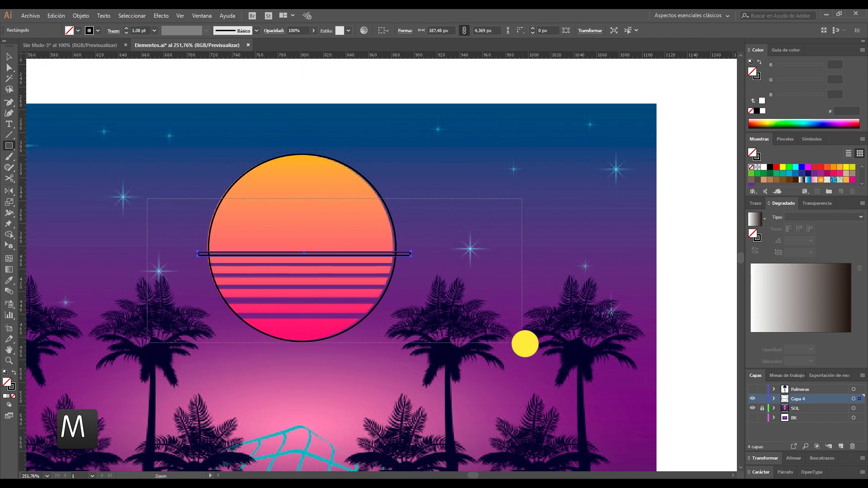
{"action": "scroll", "coordinate": [322, 232], "scroll_direction": "up", "scroll_amount": 3}
{"action": "left_click_drag", "start_coordinate": [130, 251], "coordinate": [570, 257]}
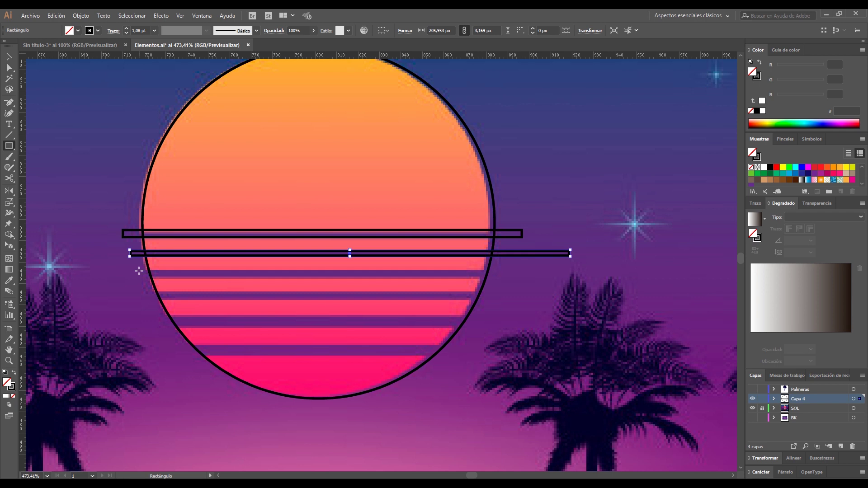
{"action": "left_click_drag", "start_coordinate": [137, 272], "coordinate": [572, 276]}
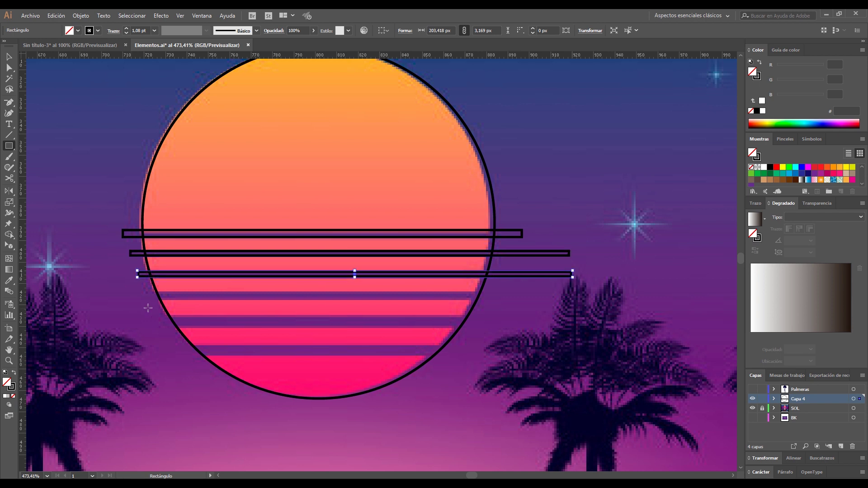
{"action": "mouse_move", "coordinate": [140, 291]}
{"action": "left_mouse_down"}
{"action": "mouse_move", "coordinate": [520, 308]}
{"action": "mouse_move", "coordinate": [528, 300]}
{"action": "left_mouse_up"}
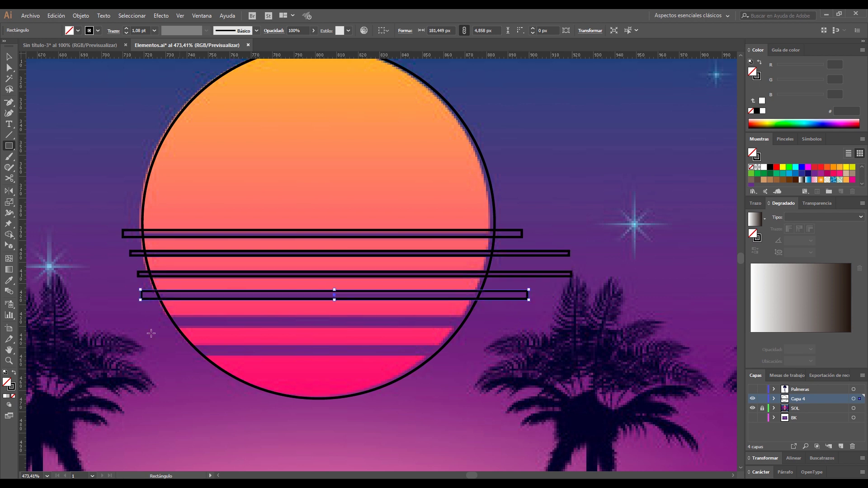
{"action": "left_click_drag", "start_coordinate": [155, 316], "coordinate": [530, 327]}
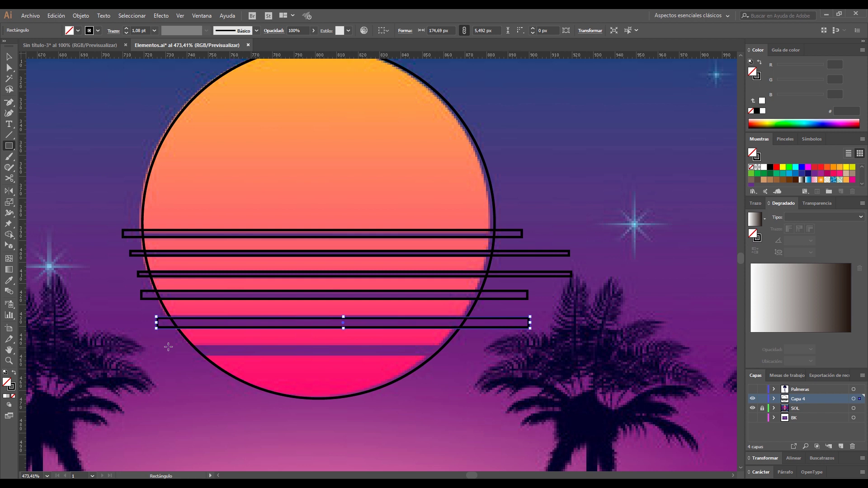
{"action": "left_click_drag", "start_coordinate": [170, 345], "coordinate": [484, 357]}
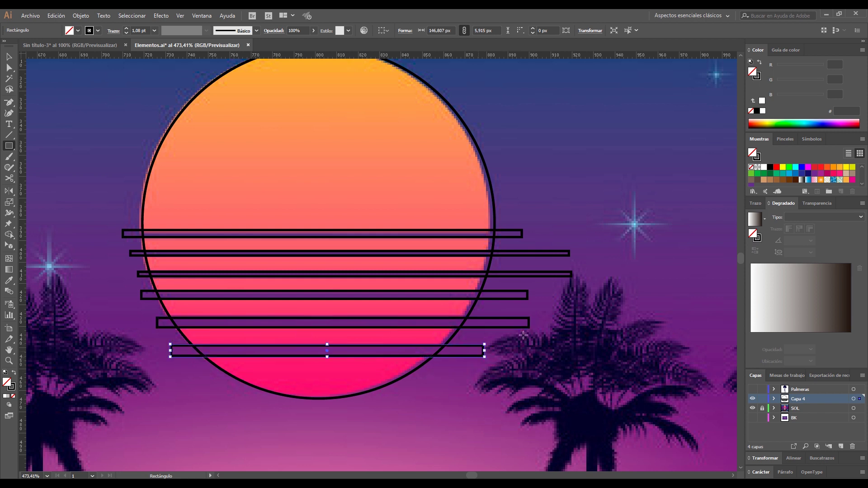
{"action": "key", "text": "v"}
{"action": "left_click_drag", "start_coordinate": [287, 405], "coordinate": [102, 217]}
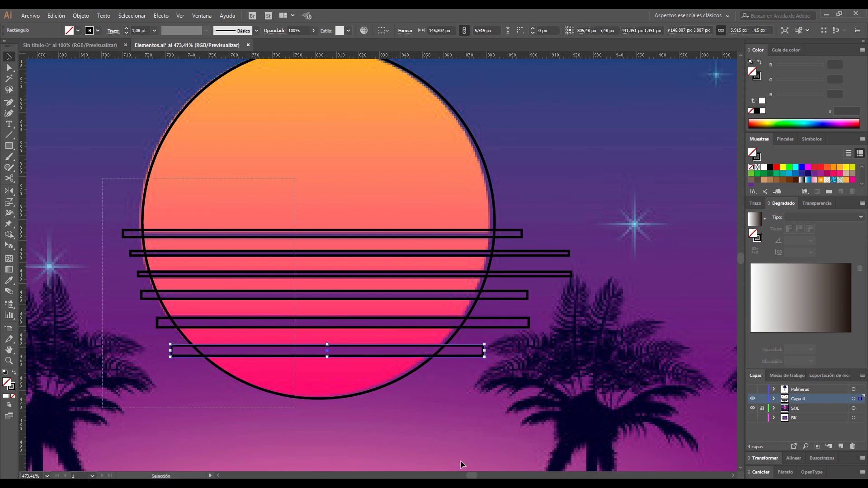
Step: Apply Pathfinder Minus Front to cut the bars from the circle, then select the striped group
{"action": "left_click", "coordinate": [821, 458]}
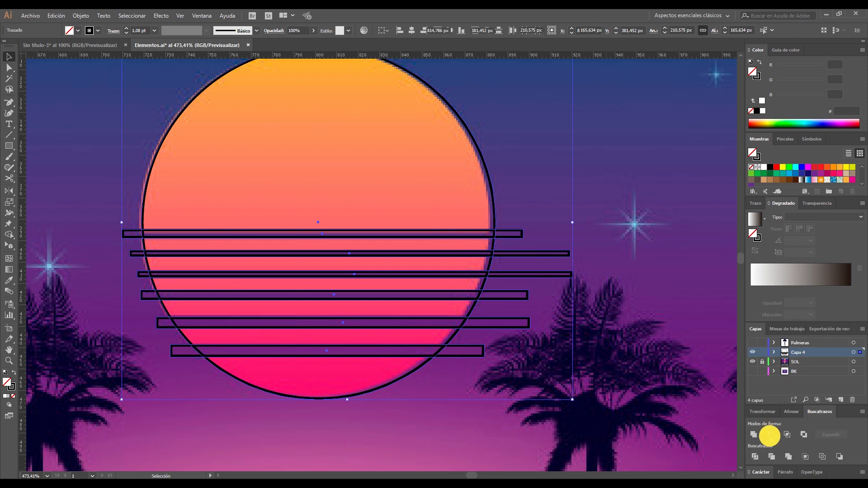
{"action": "left_click", "coordinate": [769, 435]}
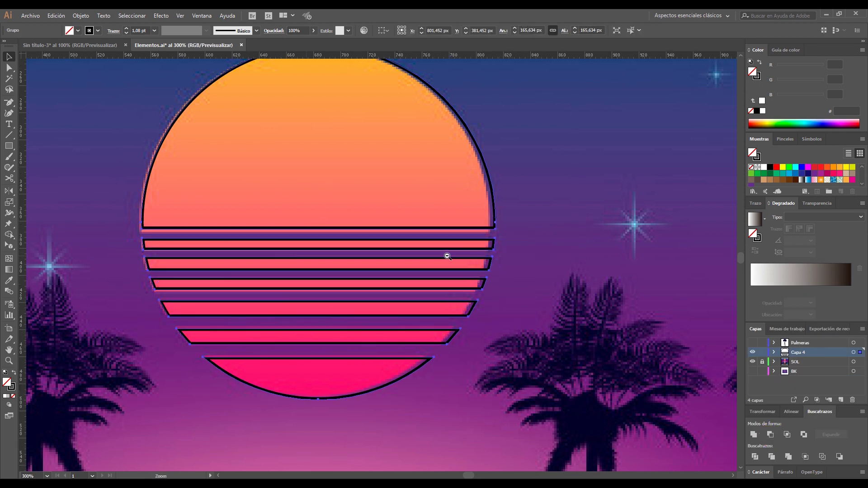
{"action": "scroll", "coordinate": [446, 252], "scroll_direction": "down", "scroll_amount": 2}
{"action": "left_click", "coordinate": [370, 277]}
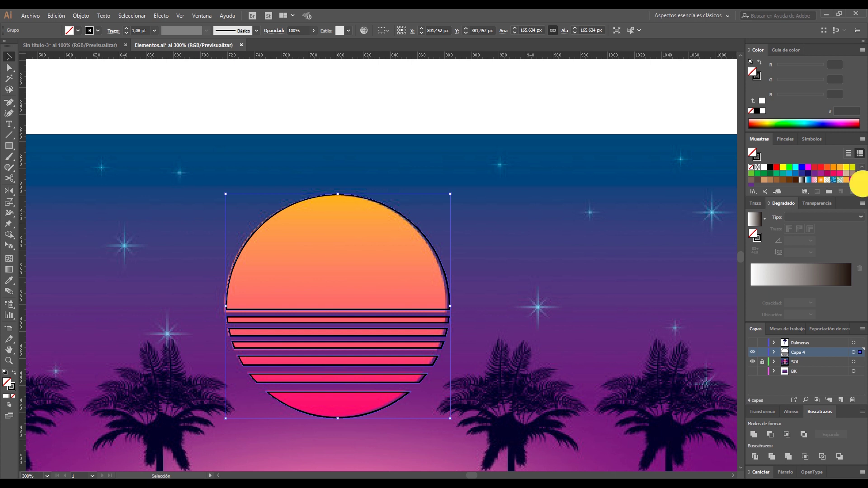
{"action": "scroll", "coordinate": [857, 185], "scroll_direction": "down", "scroll_amount": 2}
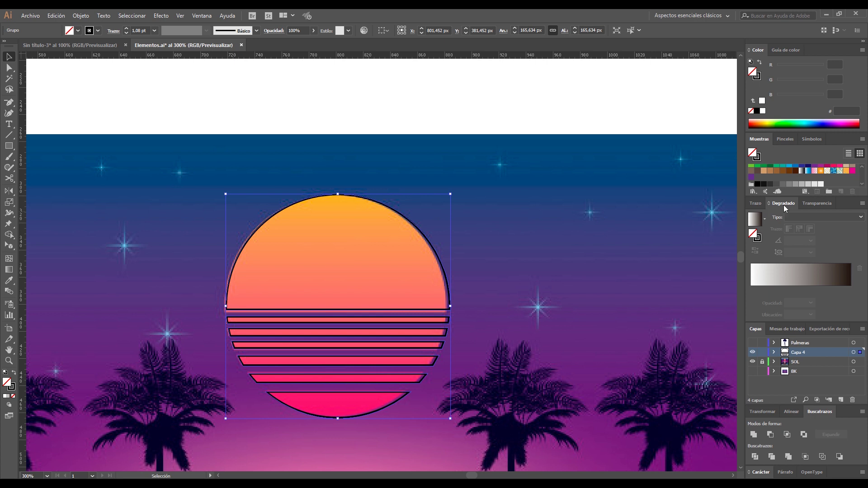
Step: Give the sun a linear gradient ending in pink, angled at 90°
{"action": "left_click", "coordinate": [847, 173]}
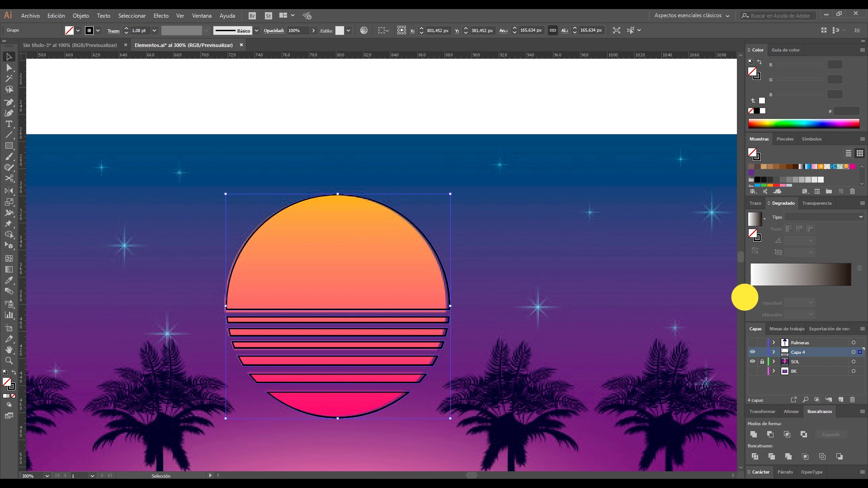
{"action": "left_click", "coordinate": [750, 280]}
{"action": "left_click_drag", "start_coordinate": [853, 167], "coordinate": [850, 290]}
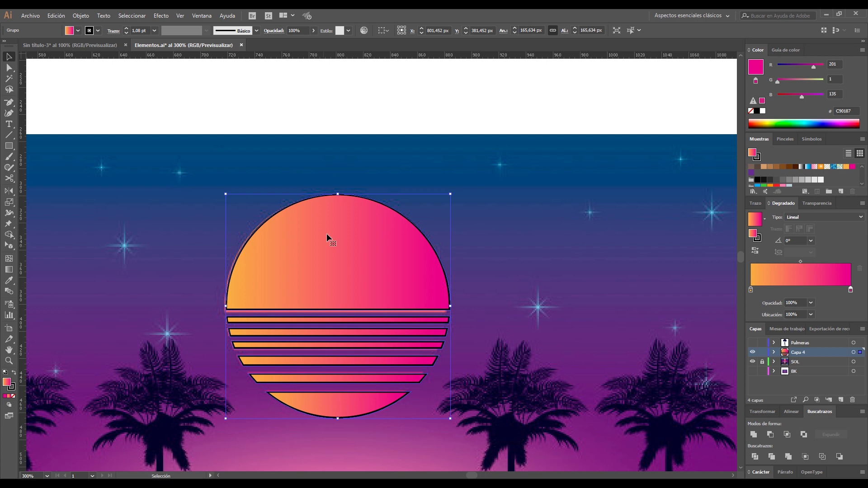
{"action": "left_click", "coordinate": [779, 240]}
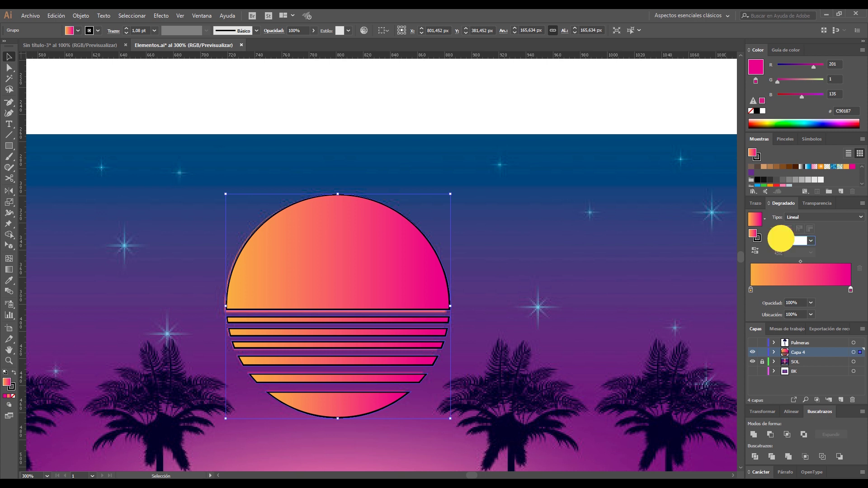
{"action": "type", "text": "90"}
{"action": "key", "text": "Return"}
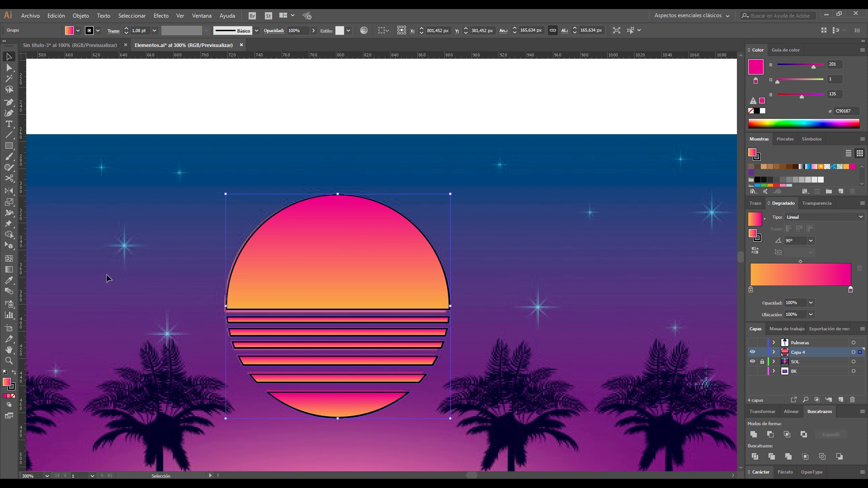
Step: Drag the gradient orange at top to pink at bottom and set the stroke to None
{"action": "left_click", "coordinate": [9, 270]}
{"action": "mouse_move", "coordinate": [338, 201]}
{"action": "left_mouse_down"}
{"action": "mouse_move", "coordinate": [338, 422]}
{"action": "mouse_move", "coordinate": [334, 404]}
{"action": "left_mouse_up"}
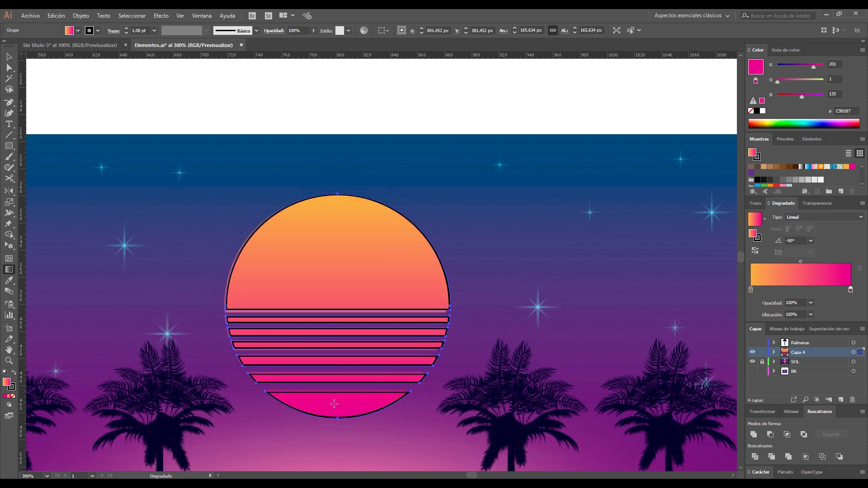
{"action": "left_click", "coordinate": [758, 237]}
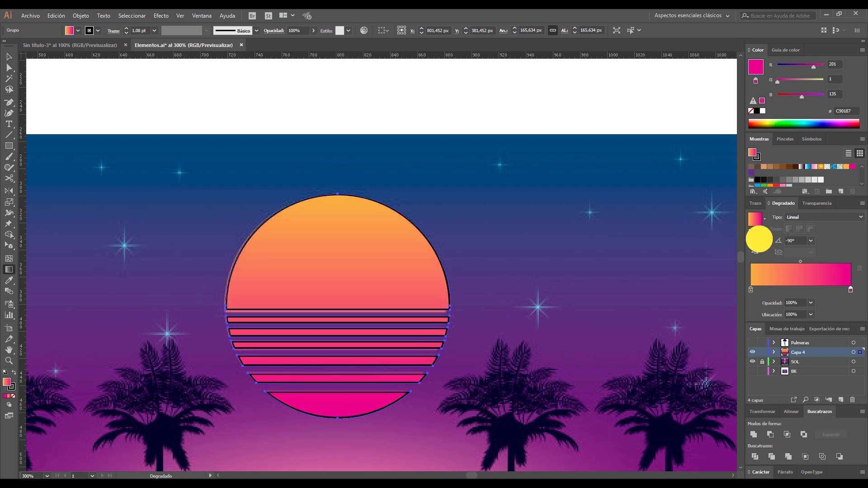
{"action": "left_click", "coordinate": [751, 111]}
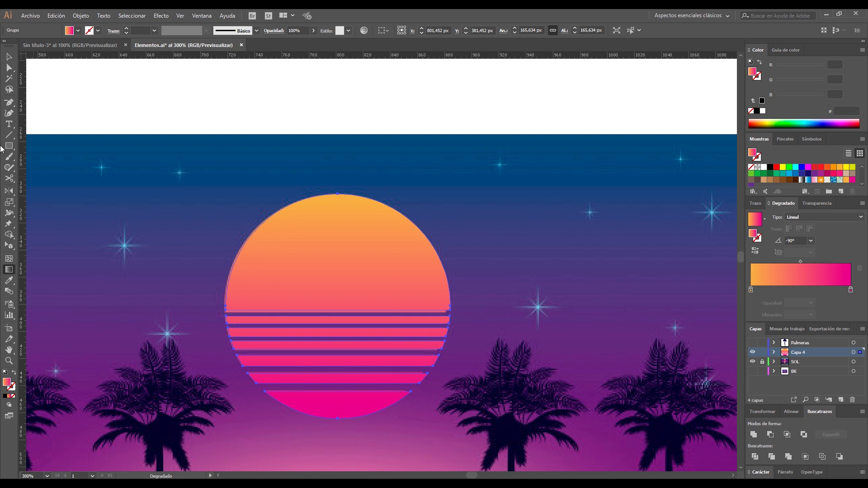
{"action": "left_click", "coordinate": [9, 57]}
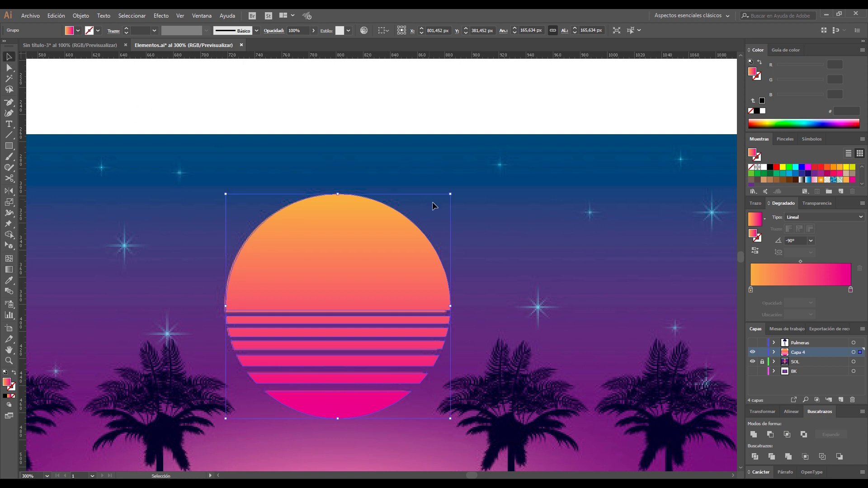
Step: Hide SOL, show the Palmeras and BK layers, then select and cut all the artwork
{"action": "left_click", "coordinate": [752, 362]}
{"action": "left_click", "coordinate": [389, 257], "text": "alt"}
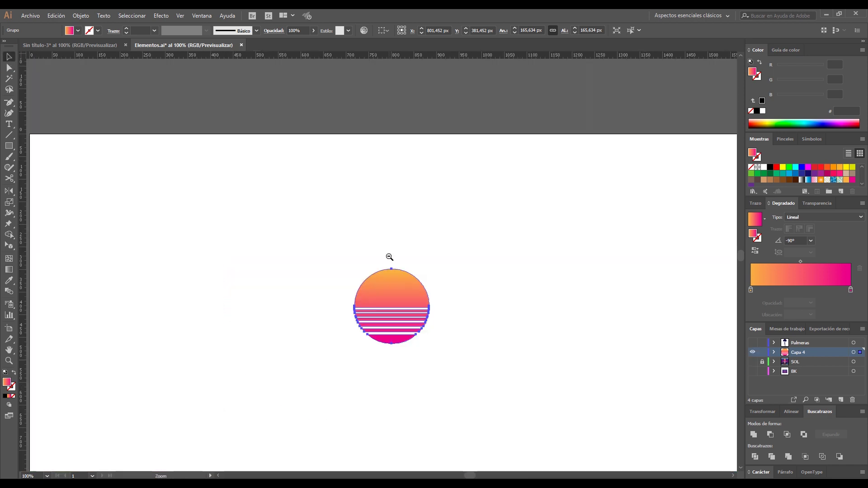
{"action": "left_click", "coordinate": [407, 244], "text": "alt"}
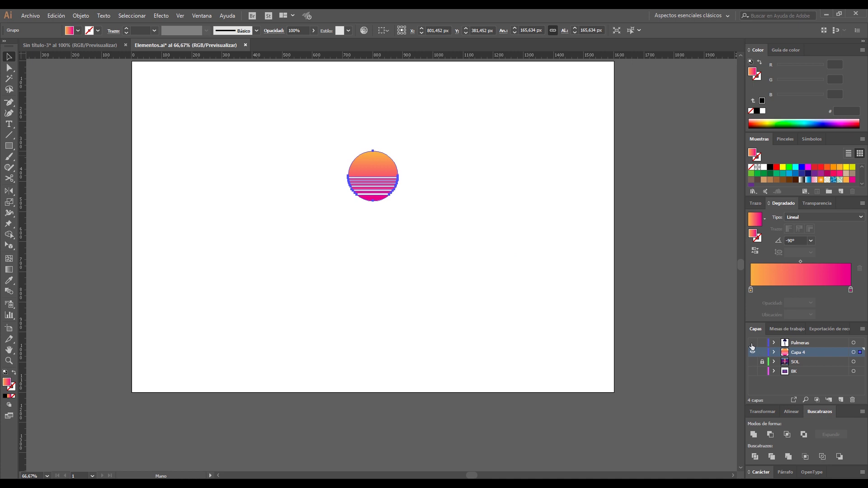
{"action": "left_click", "coordinate": [753, 343]}
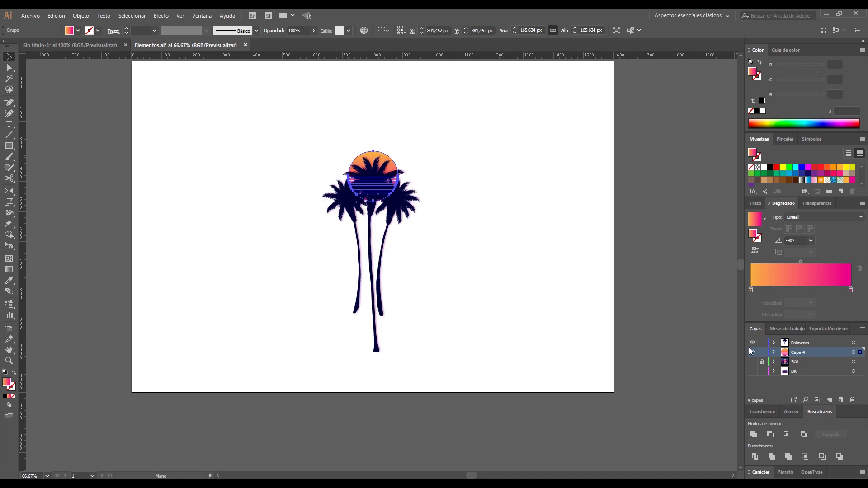
{"action": "left_click", "coordinate": [752, 371]}
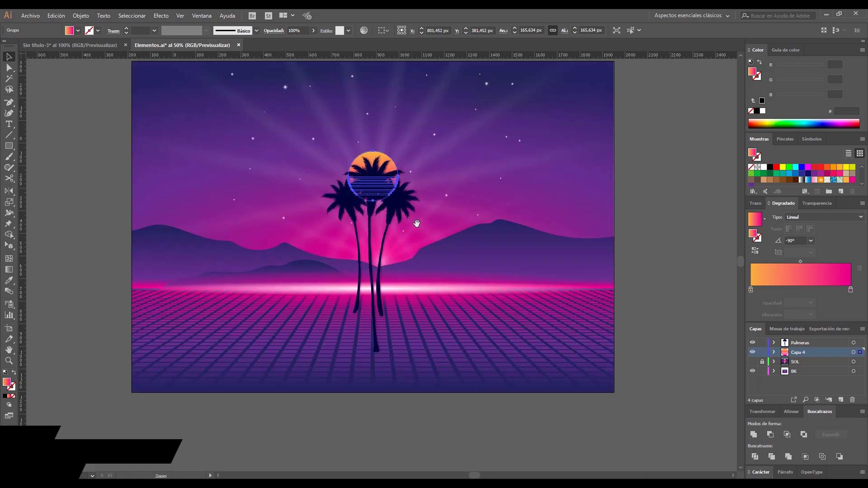
{"action": "key", "text": "ctrl+minus"}
{"action": "key", "text": "ctrl+a"}
{"action": "key", "text": "ctrl+a"}
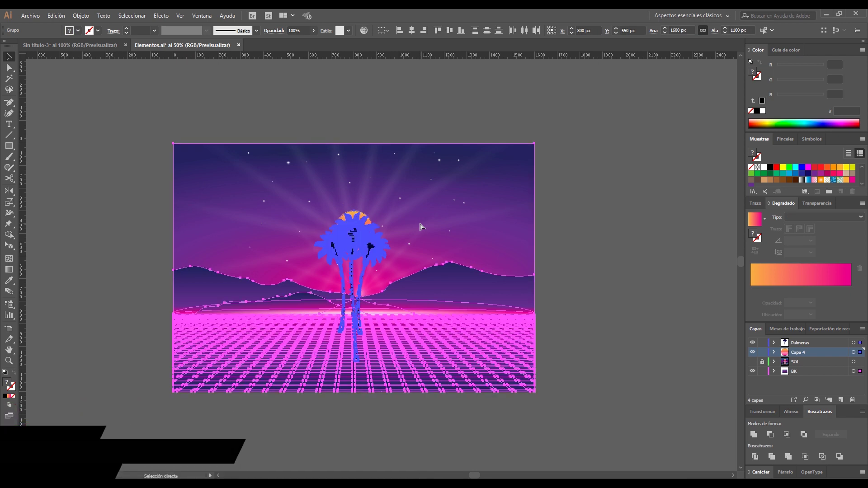
{"action": "key", "text": "ctrl+x"}
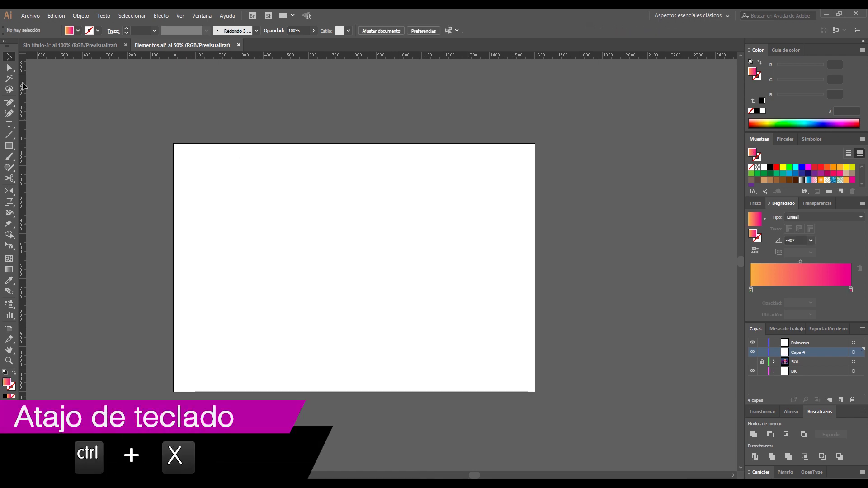
Step: In the Tutoriales document, add a layer named Fondo, hide Capa 2, and paste the scene in front
{"action": "left_click", "coordinate": [47, 45]}
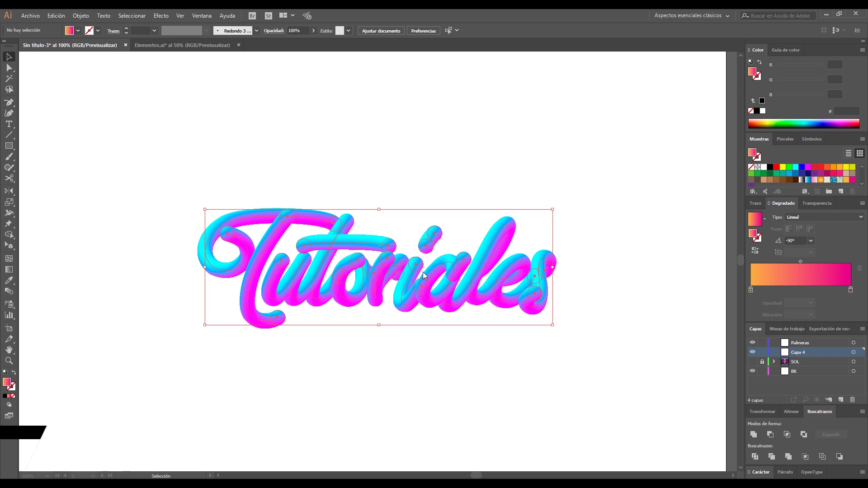
{"action": "left_click", "coordinate": [449, 268], "text": "ctrl+alt"}
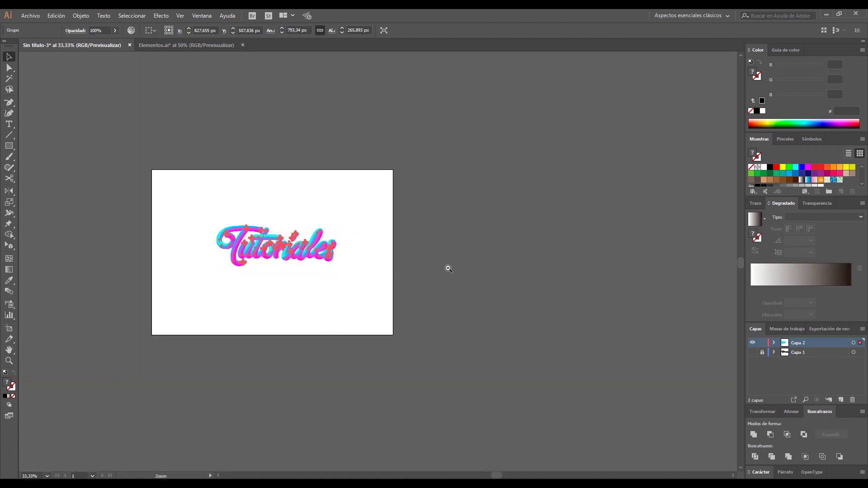
{"action": "left_click", "coordinate": [841, 400]}
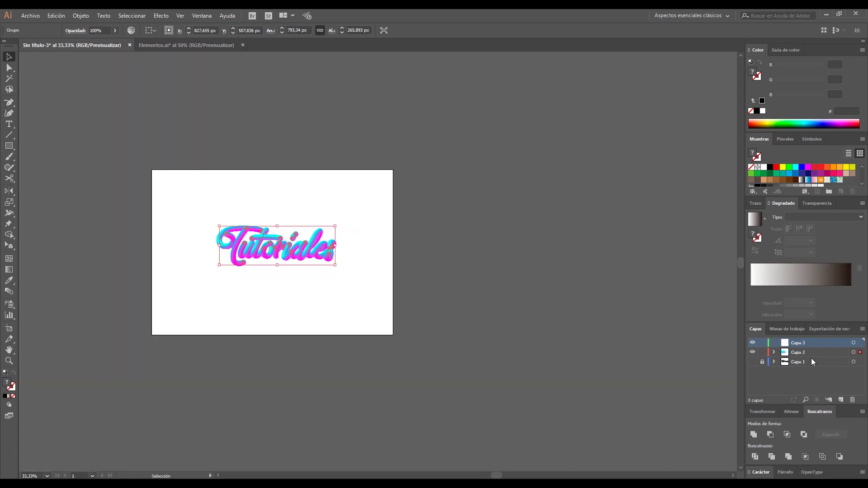
{"action": "double_click", "coordinate": [799, 351]}
{"action": "type", "text": "Fondo"}
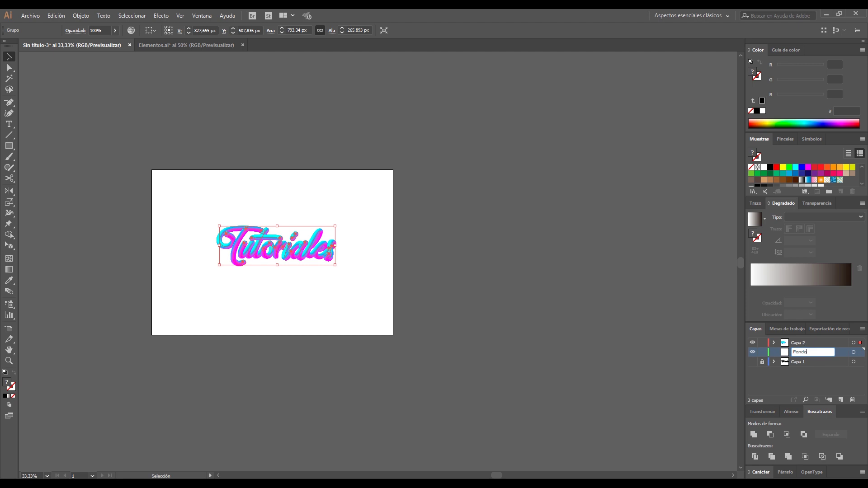
{"action": "key", "text": "Return"}
{"action": "left_click", "coordinate": [752, 352], "text": "alt"}
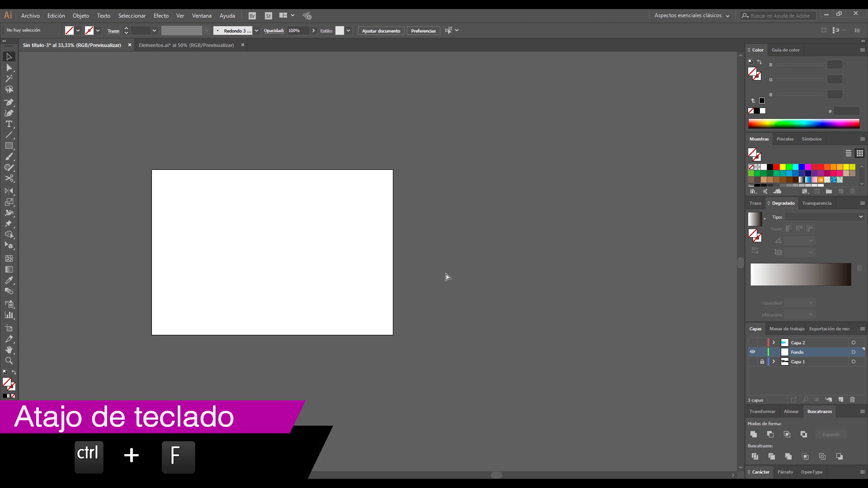
{"action": "key", "text": "ctrl+f"}
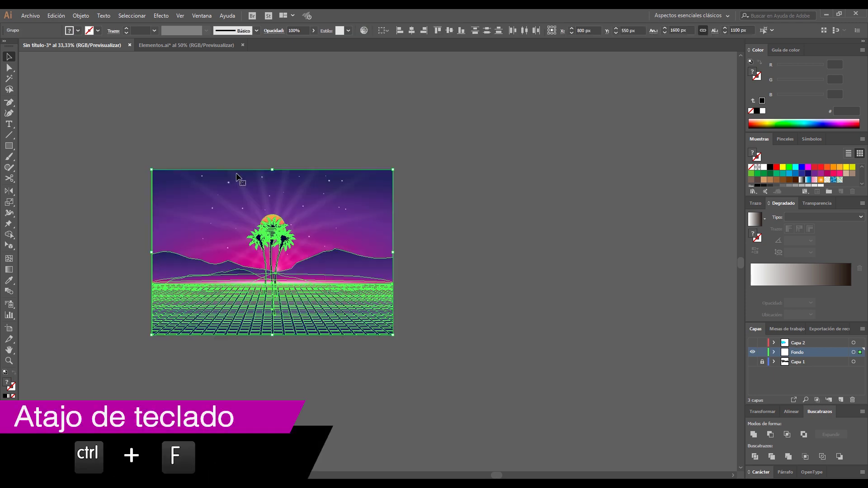
Step: Move the palm-tree group to the lower left of the artboard and scale it up
{"action": "left_click", "coordinate": [241, 161]}
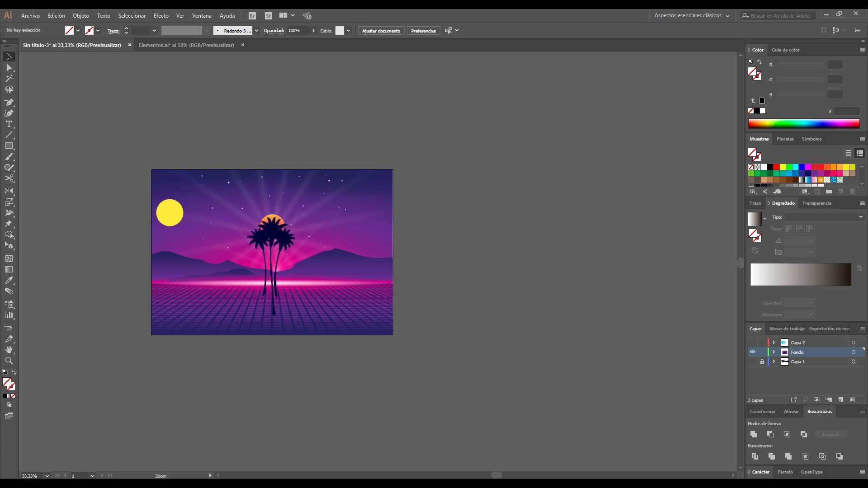
{"action": "left_click_drag", "start_coordinate": [128, 155], "coordinate": [458, 343]}
{"action": "left_click", "coordinate": [336, 229]}
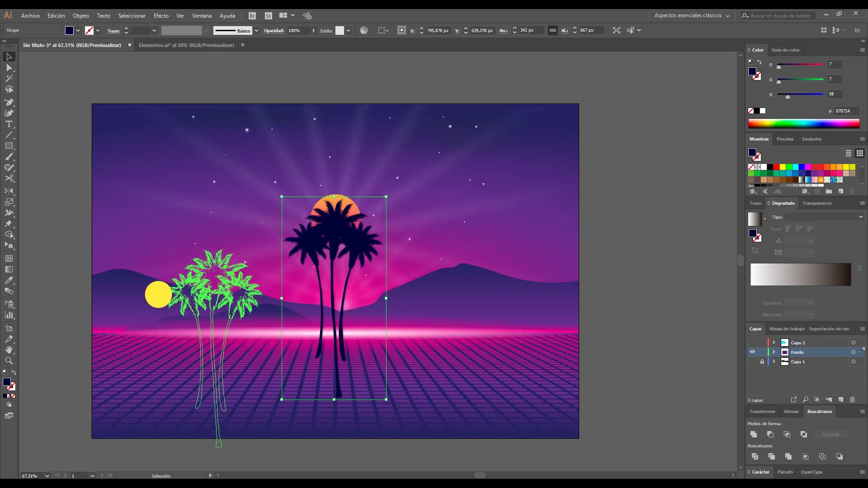
{"action": "left_click_drag", "start_coordinate": [336, 229], "coordinate": [118, 296]}
{"action": "left_click_drag", "start_coordinate": [168, 265], "coordinate": [339, 139]}
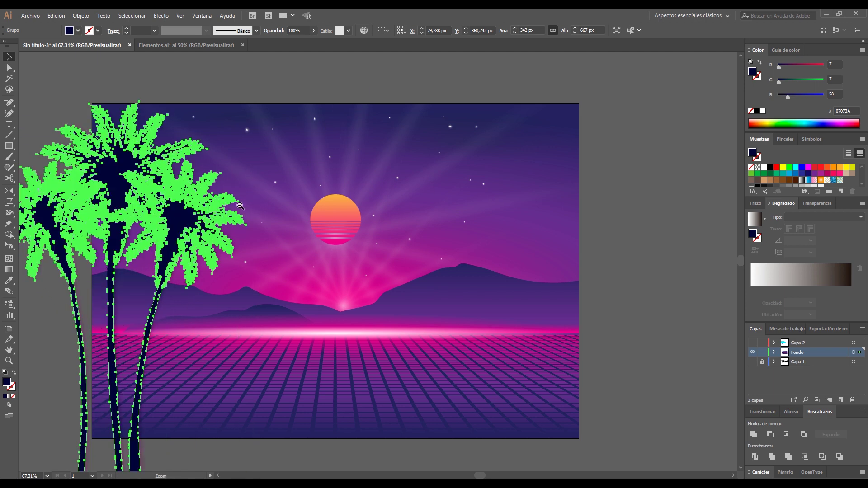
Step: Resize the palms from a corner, drag a copy to the right edge, then select both clusters
{"action": "left_click", "coordinate": [257, 254]}
{"action": "left_click", "coordinate": [257, 246], "text": "ctrl+alt"}
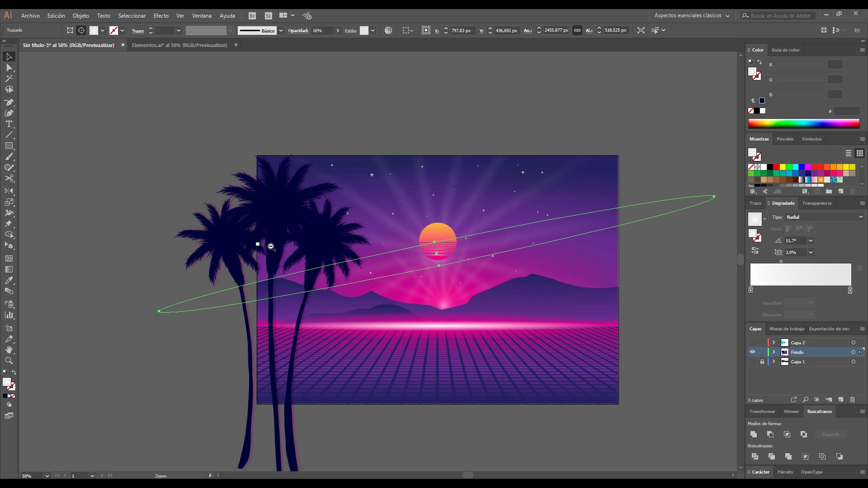
{"action": "left_click", "coordinate": [288, 234]}
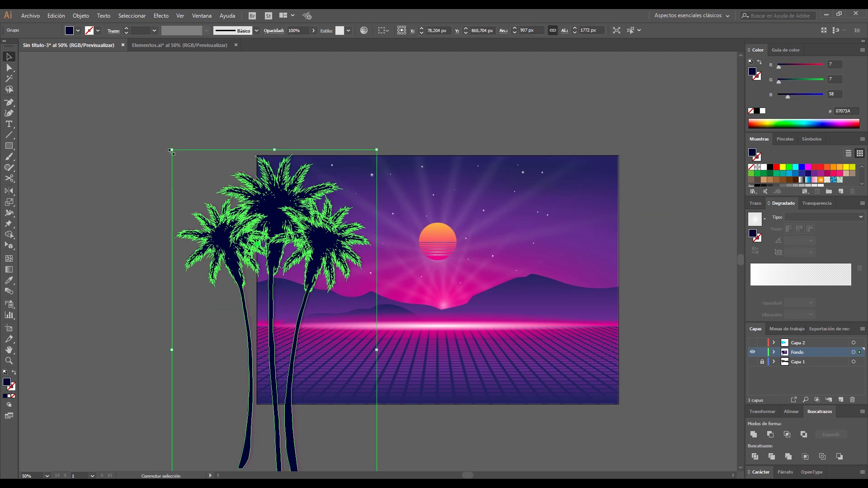
{"action": "left_click_drag", "start_coordinate": [171, 152], "coordinate": [155, 103]}
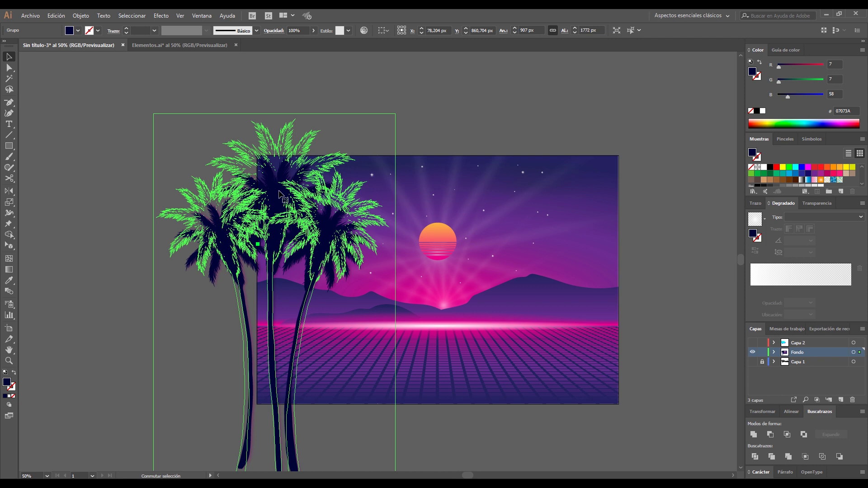
{"action": "mouse_move", "coordinate": [279, 195]}
{"action": "left_mouse_down"}
{"action": "mouse_move", "coordinate": [260, 263]}
{"action": "mouse_move", "coordinate": [622, 276]}
{"action": "left_mouse_up"}
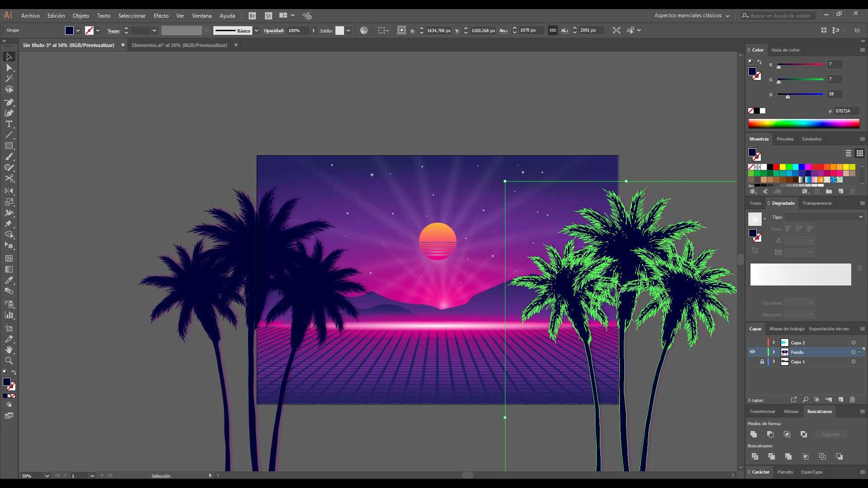
{"action": "left_click", "coordinate": [306, 287], "text": "shift"}
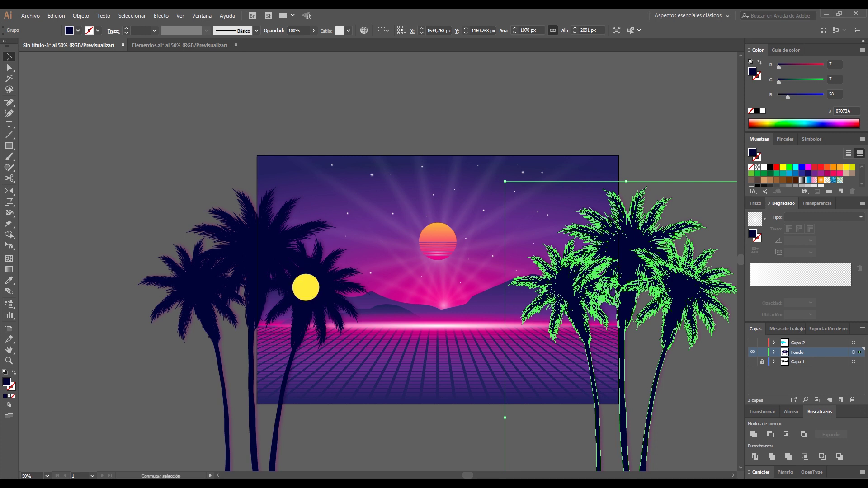
Step: Cut both palm clusters and paste them in front on a new layer, Capa 4
{"action": "key", "text": "ctrl+shift+b"}
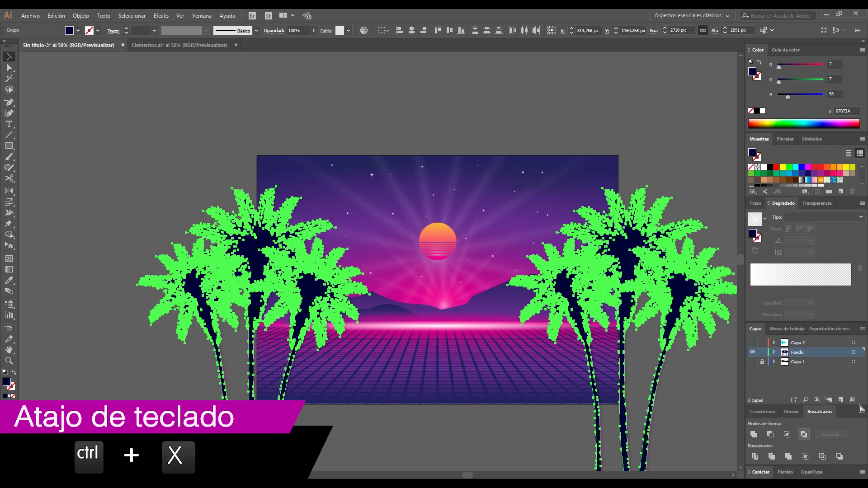
{"action": "key", "text": "ctrl+x"}
{"action": "left_click", "coordinate": [840, 400]}
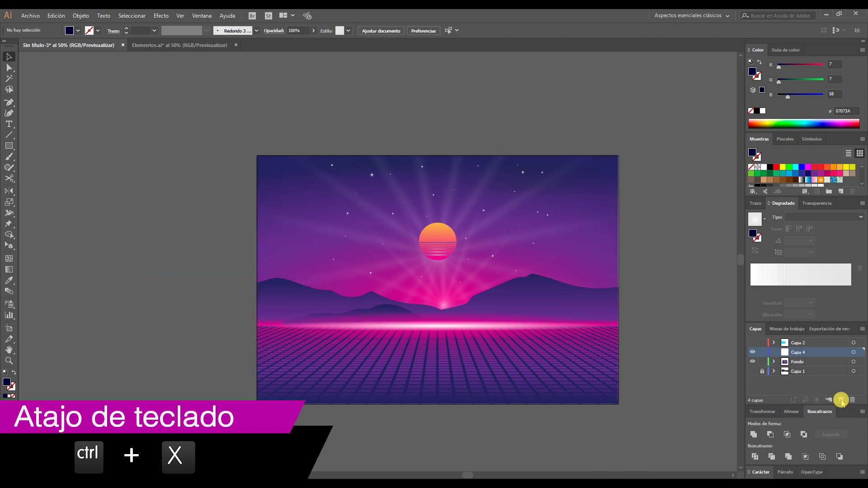
{"action": "left_click", "coordinate": [752, 362]}
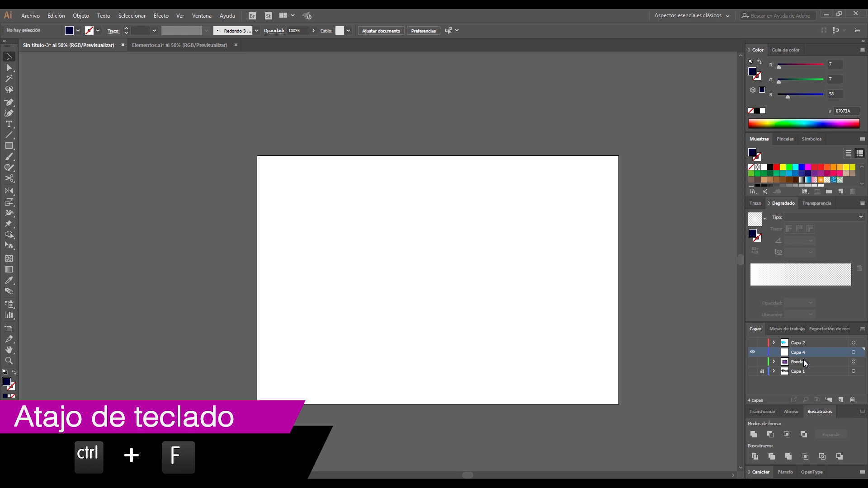
{"action": "left_click", "coordinate": [762, 372]}
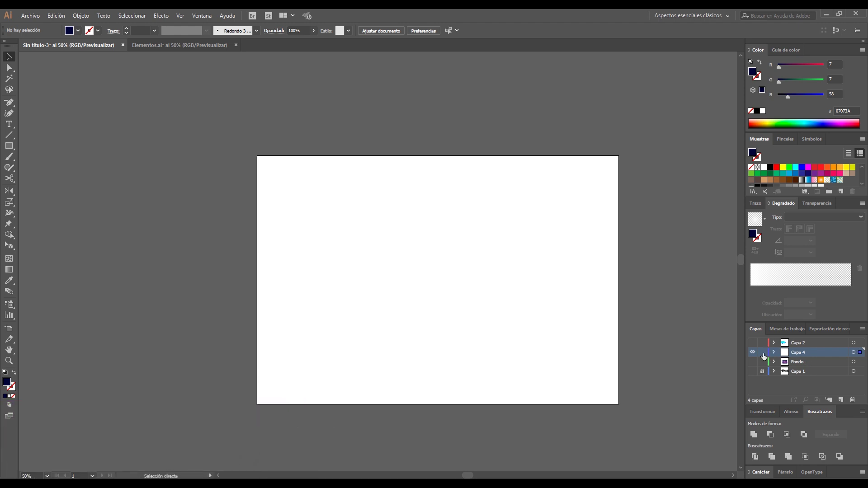
{"action": "key", "text": "ctrl+f"}
Step: Hide Capa 4, show the Fondo layer again, and select the striped sun
{"action": "left_click", "coordinate": [753, 354]}
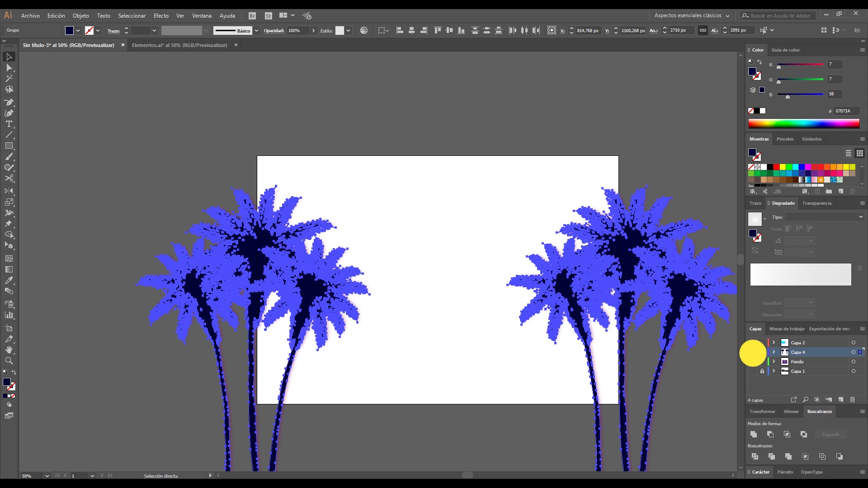
{"action": "left_click", "coordinate": [752, 361]}
{"action": "left_click", "coordinate": [799, 362]}
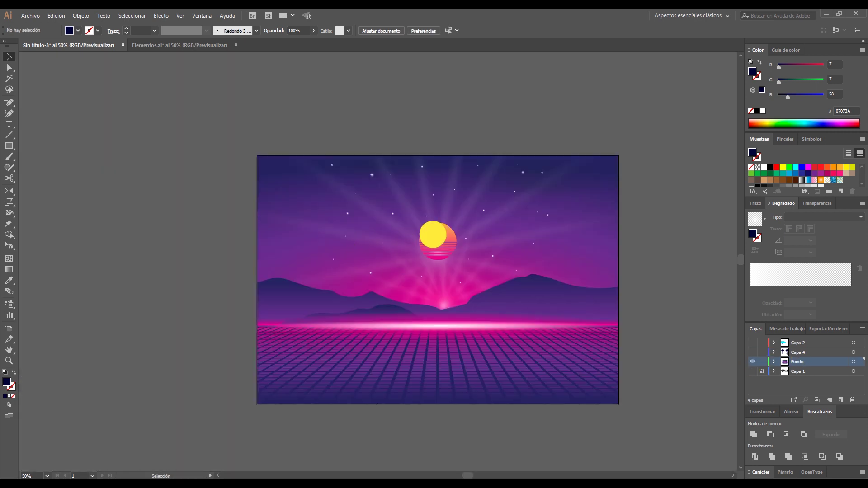
{"action": "left_click", "coordinate": [433, 233]}
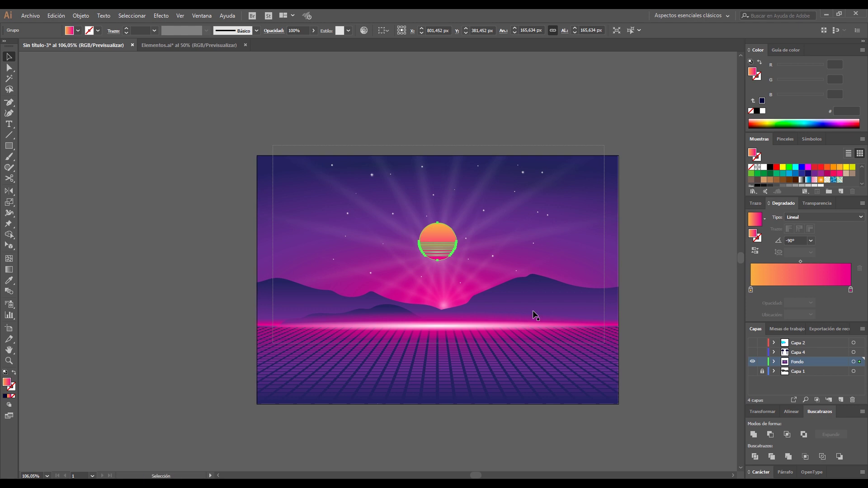
Step: Enlarge the striped sun, then cut and paste it in front among the mountains inside the background group
{"action": "scroll", "coordinate": [535, 316], "scroll_direction": "up", "scroll_amount": 2}
{"action": "left_click_drag", "start_coordinate": [416, 297], "coordinate": [574, 421]}
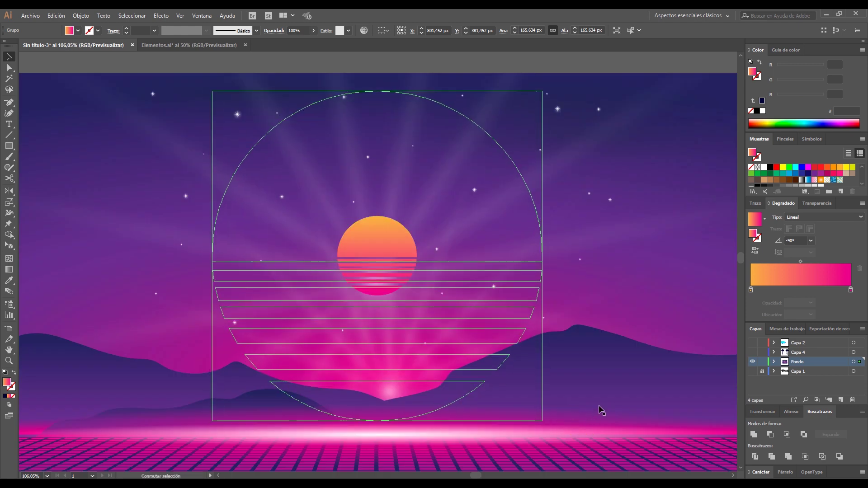
{"action": "key", "text": "ctrl+minus"}
{"action": "key", "text": "ctrl+minus"}
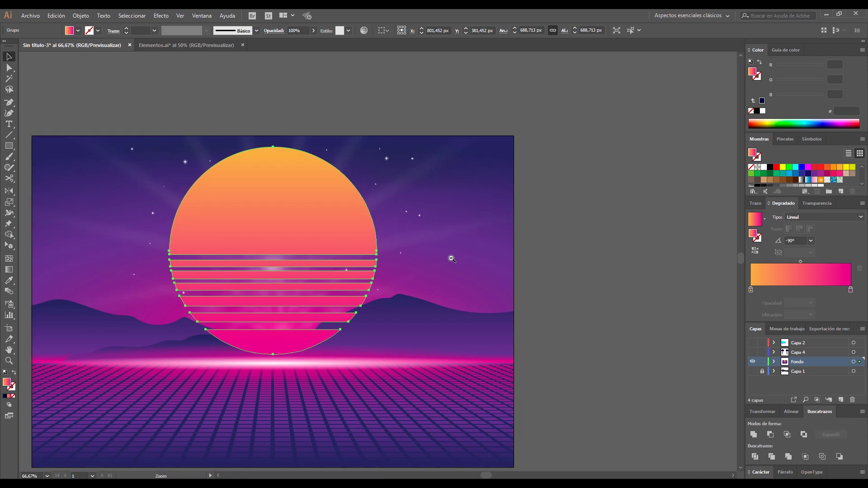
{"action": "key", "text": "ctrl+x"}
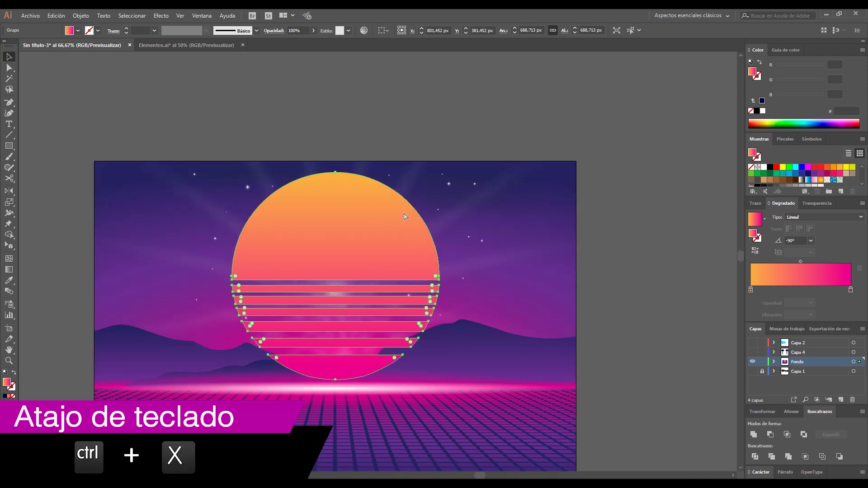
{"action": "key", "text": "ctrl+x"}
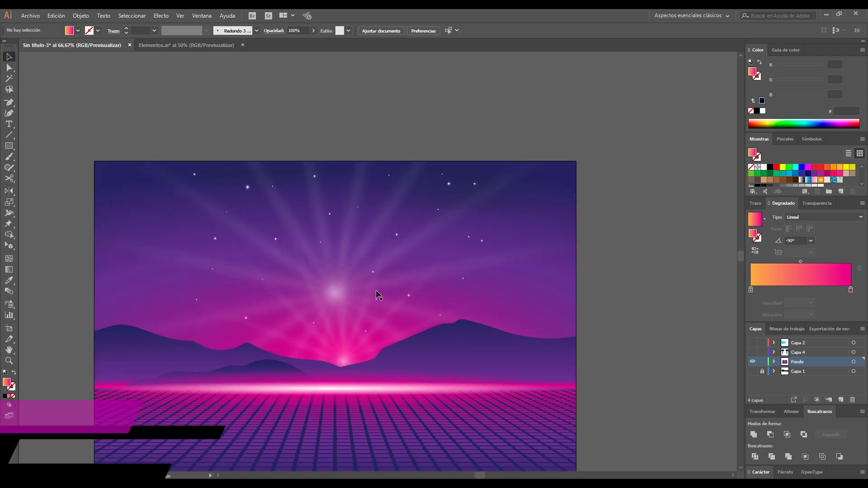
{"action": "double_click", "coordinate": [374, 291]}
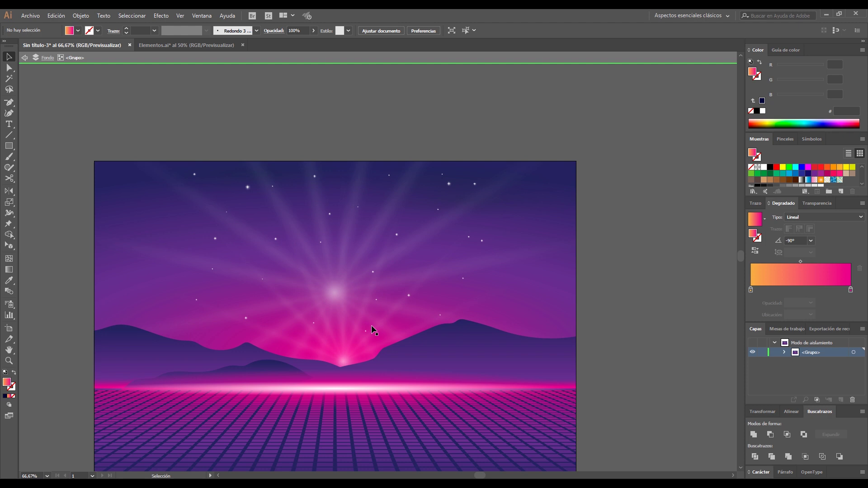
{"action": "left_click", "coordinate": [400, 358]}
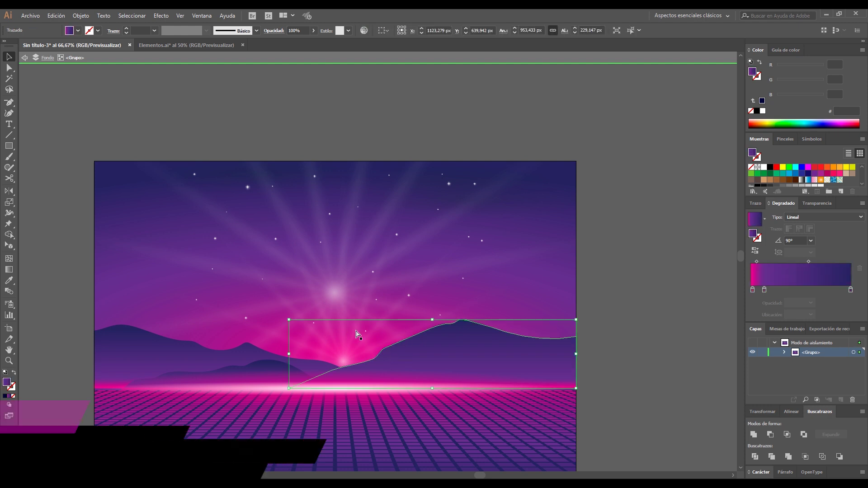
{"action": "key", "text": "ctrl+f"}
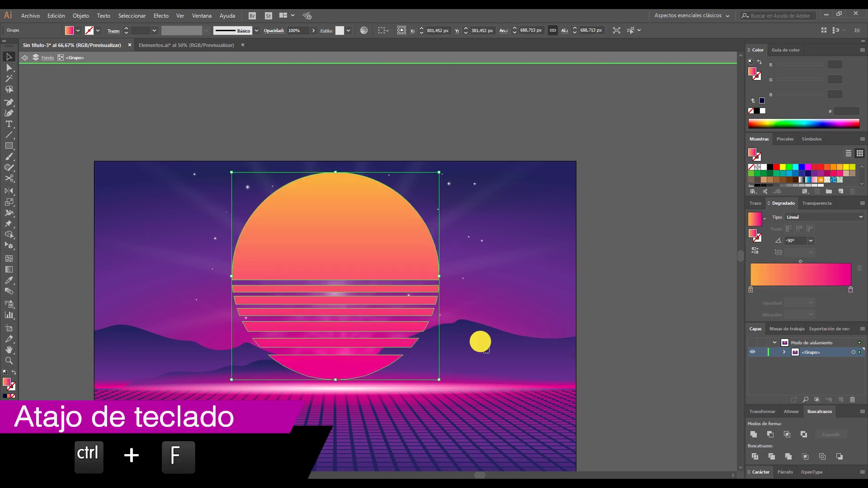
Step: Select the mountains and horizon glow, stretch the glow taller, then select the sun
{"action": "left_click_drag", "start_coordinate": [364, 360], "coordinate": [366, 305]}
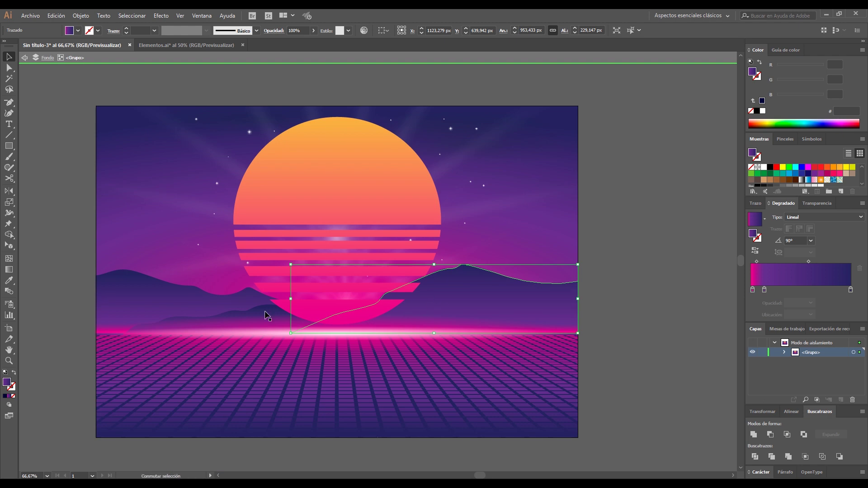
{"action": "left_click", "coordinate": [209, 301], "text": "shift"}
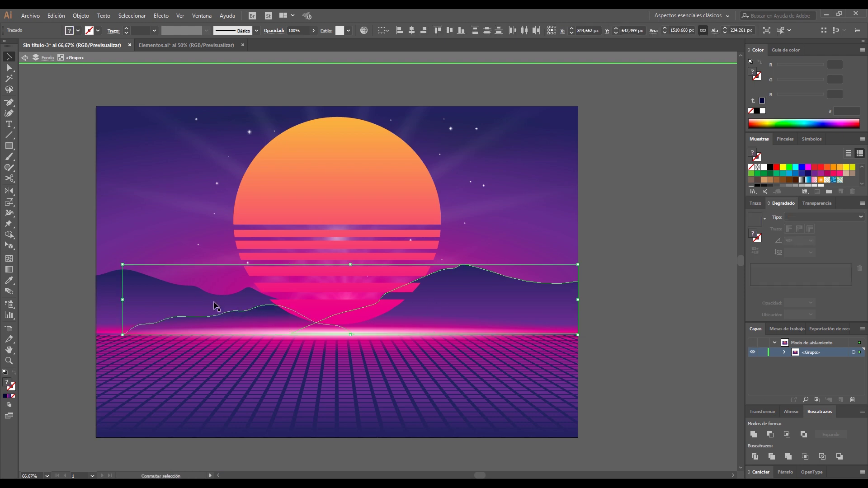
{"action": "left_click", "coordinate": [326, 339], "text": "shift"}
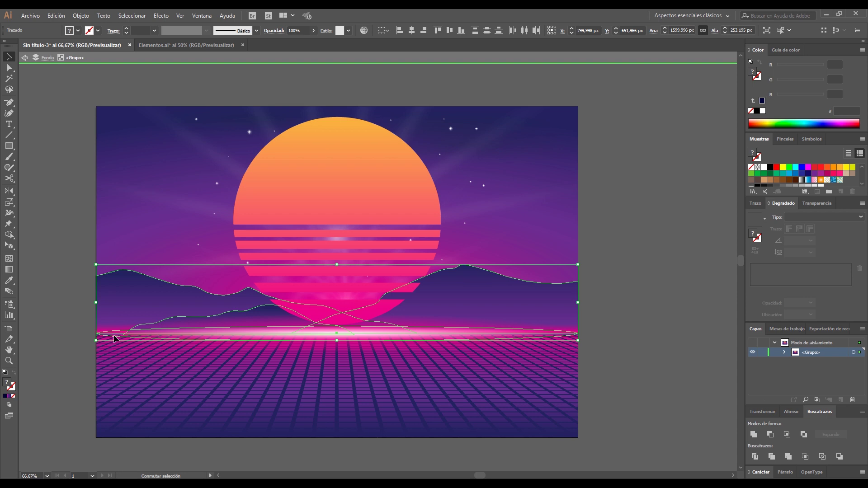
{"action": "left_click", "coordinate": [193, 344]}
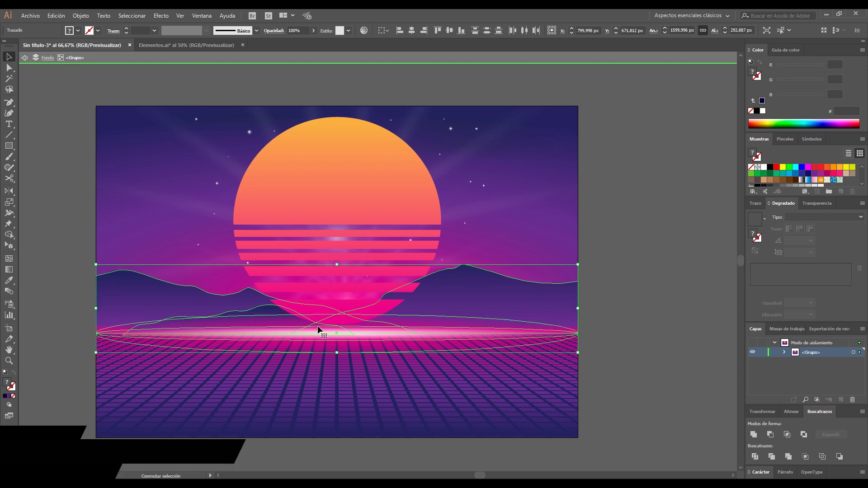
{"action": "key", "text": "ctrl+shift+8"}
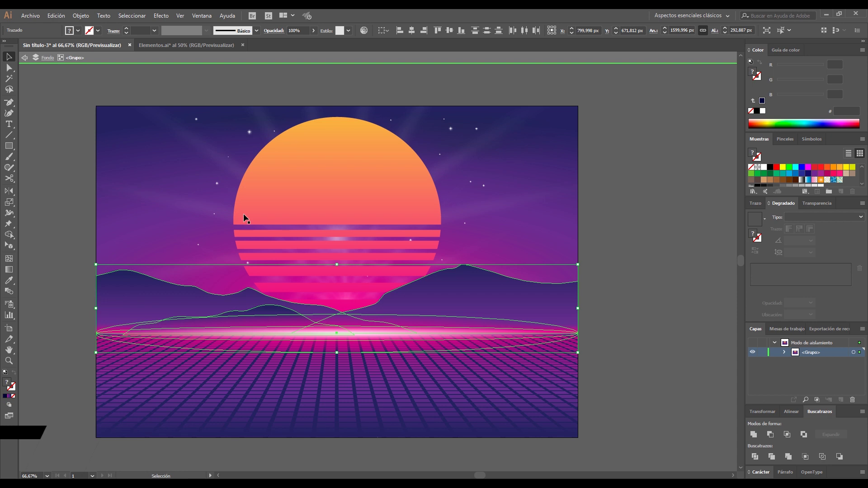
{"action": "left_click", "coordinate": [298, 191]}
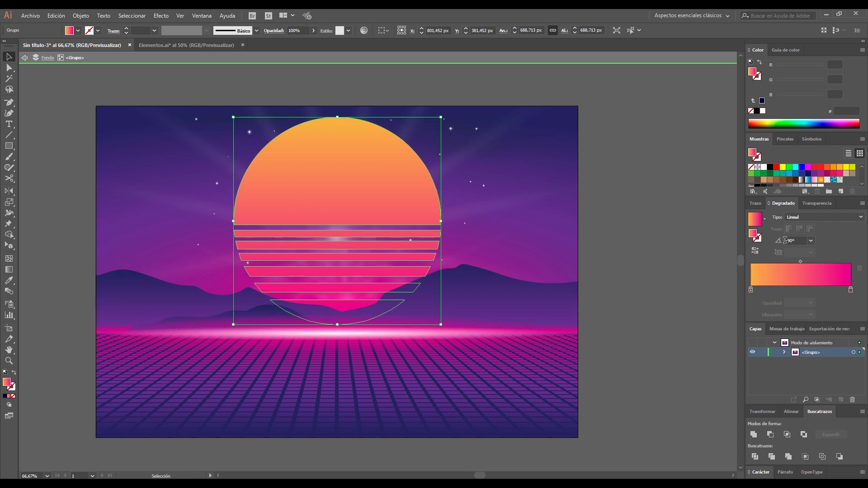
Step: Lower the striped sun's opacity to 60% in the Transparency panel
{"action": "left_click", "coordinate": [810, 204]}
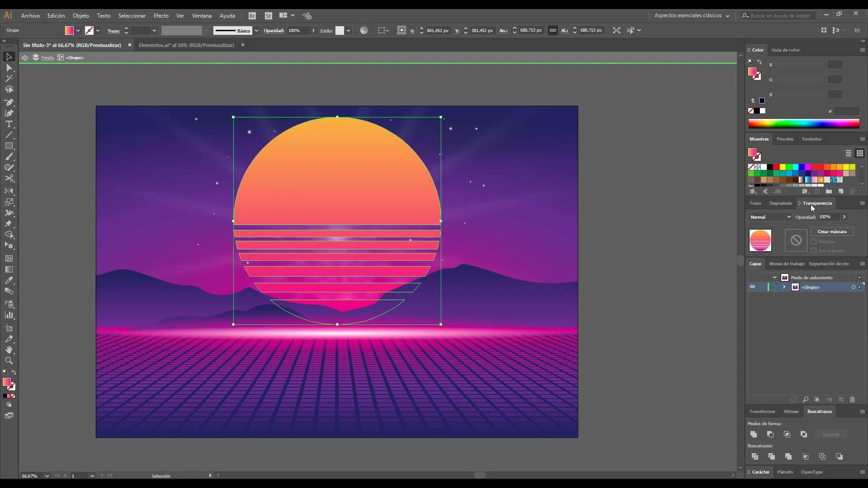
{"action": "left_click", "coordinate": [844, 217]}
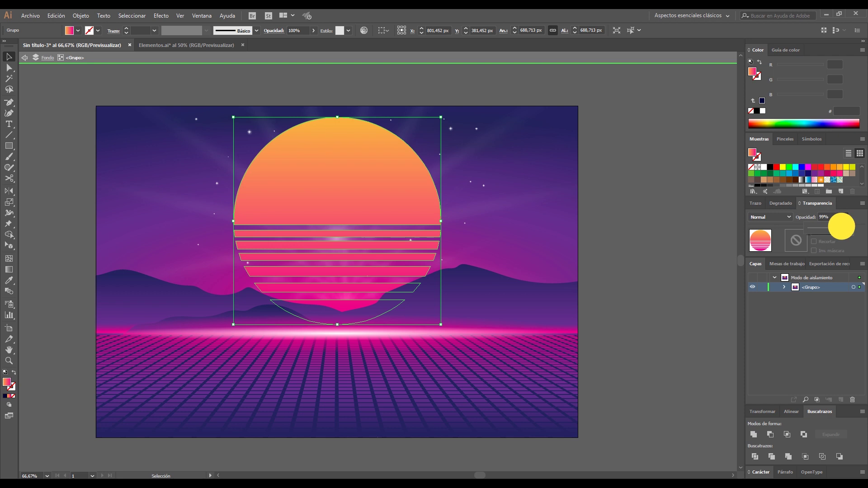
{"action": "left_click_drag", "start_coordinate": [843, 228], "coordinate": [828, 227]}
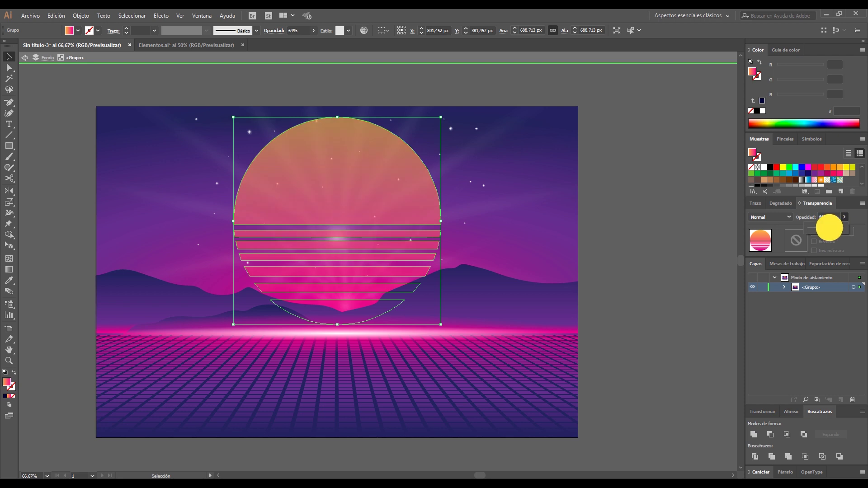
{"action": "left_click", "coordinate": [633, 218]}
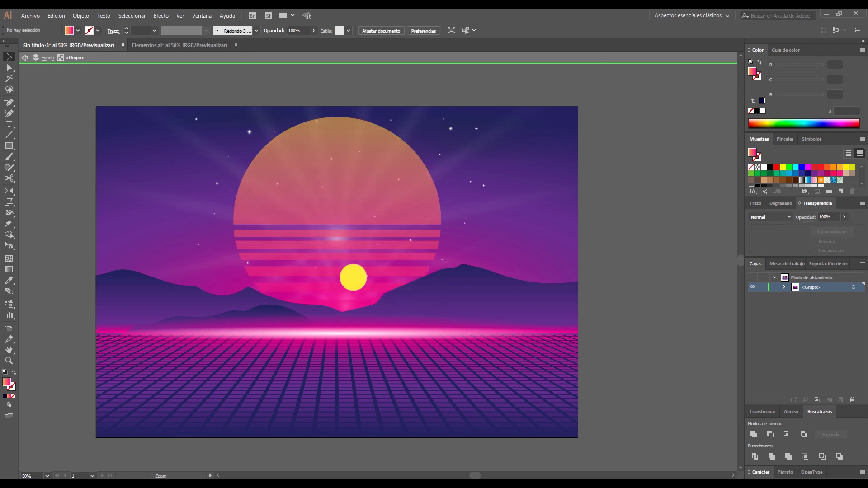
Step: Apply a 6.4 px Gaussian blur to the sun and zoom in on the scene
{"action": "key", "text": "ctrl+minus"}
{"action": "key", "text": "ctrl+minus"}
{"action": "key", "text": "alt+space"}
{"action": "left_click", "coordinate": [393, 218]}
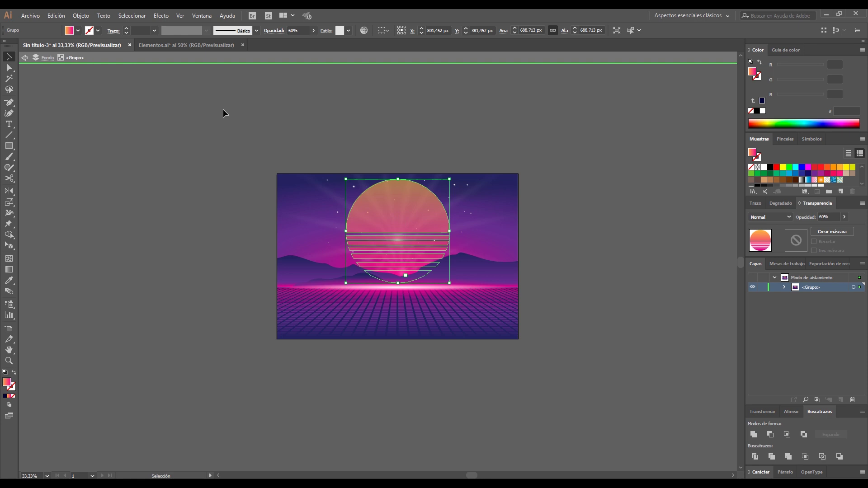
{"action": "left_click", "coordinate": [162, 16]}
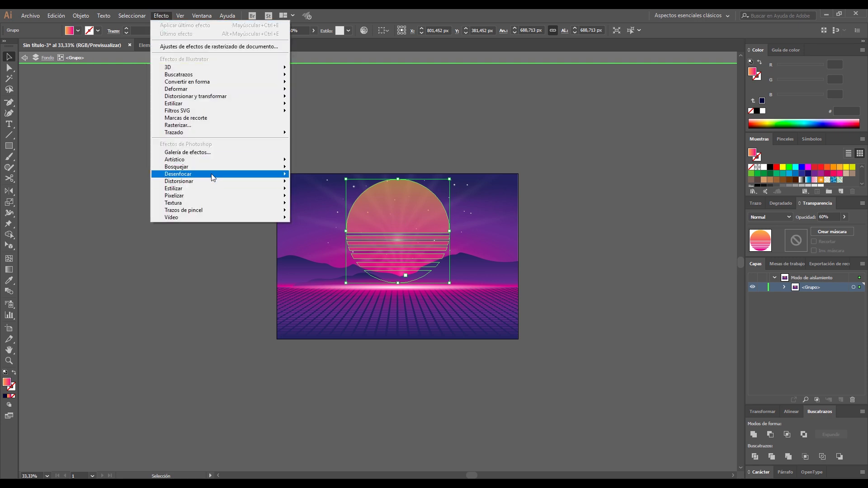
{"action": "mouse_move", "coordinate": [178, 174]}
{"action": "left_click", "coordinate": [333, 176]}
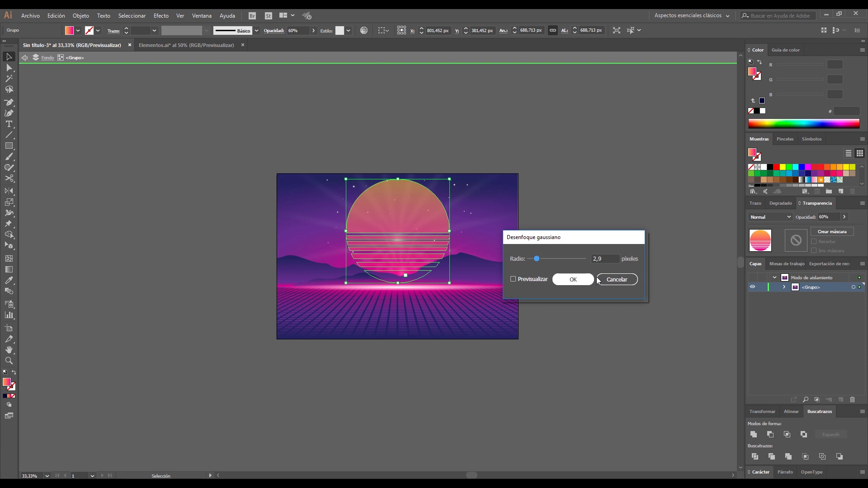
{"action": "left_click", "coordinate": [520, 279]}
{"action": "left_click_drag", "start_coordinate": [537, 259], "coordinate": [546, 258]}
{"action": "left_click", "coordinate": [574, 280]}
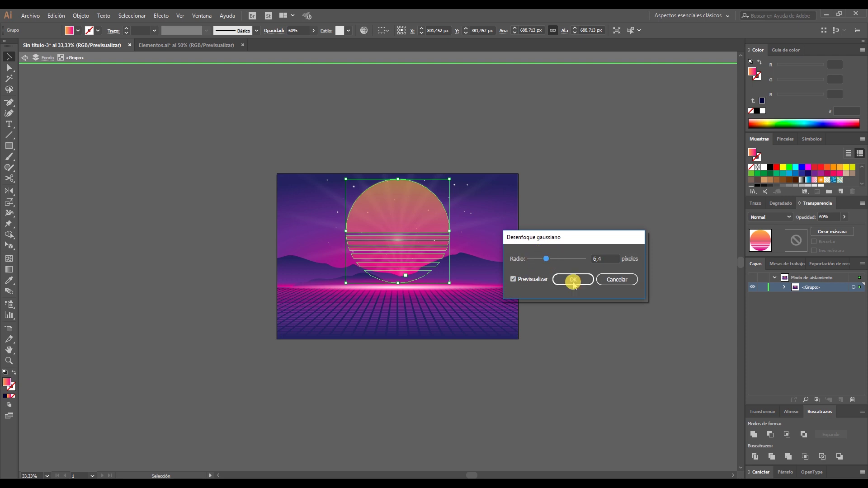
{"action": "left_click", "coordinate": [578, 281]}
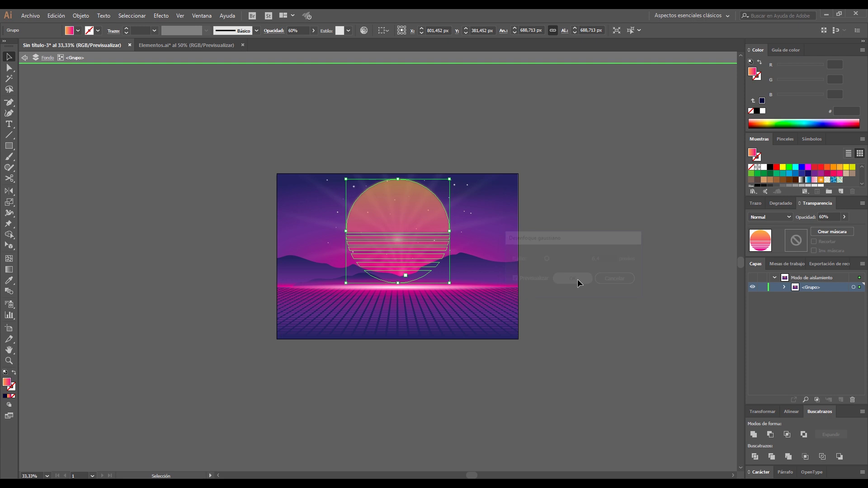
{"action": "left_click", "coordinate": [577, 261]}
{"action": "key", "text": "z"}
{"action": "left_click_drag", "start_coordinate": [224, 135], "coordinate": [581, 349]}
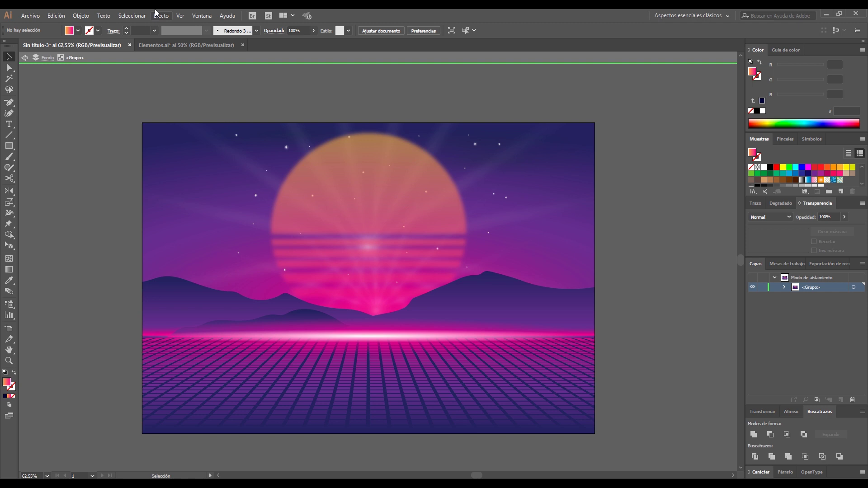
Step: Exit isolation mode and lock the Fondo layer
{"action": "double_click", "coordinate": [114, 86]}
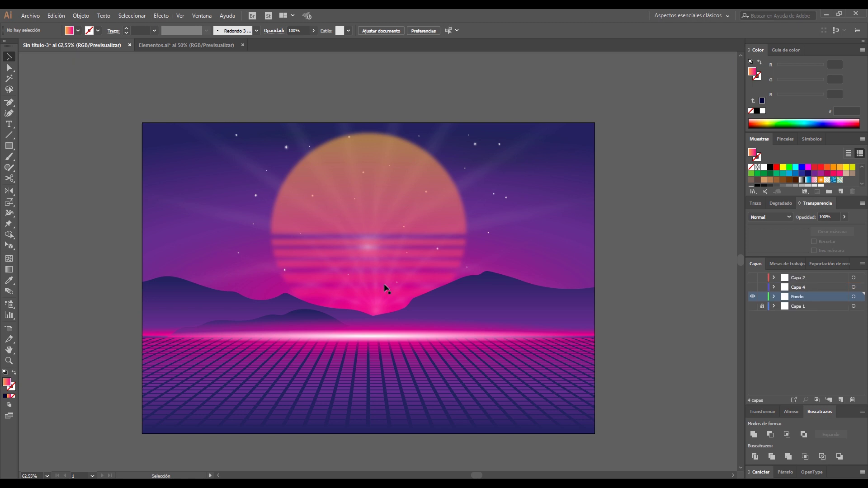
{"action": "left_click", "coordinate": [762, 297]}
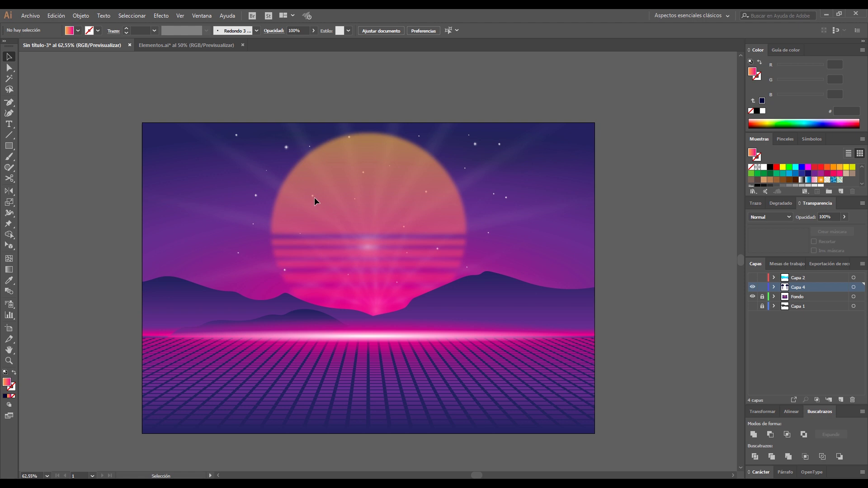
{"action": "key", "text": "m"}
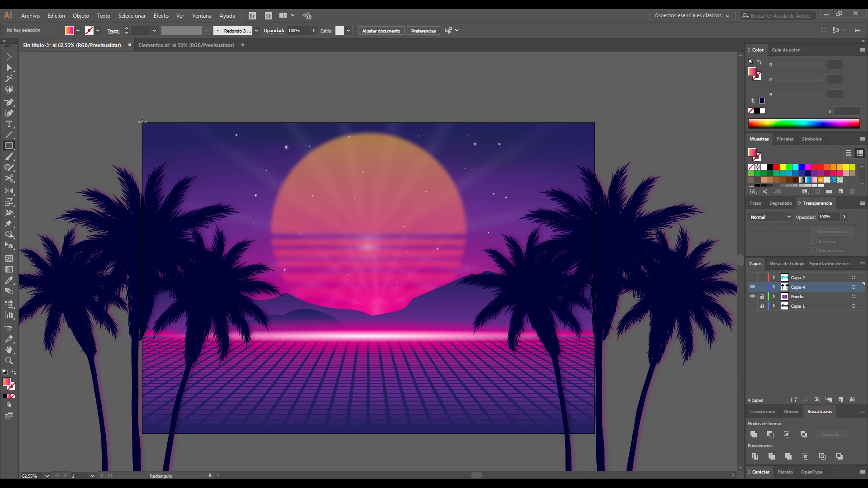
Step: Replace the rough rectangle with an exact 1600 × 1100 px rectangle
{"action": "left_click_drag", "start_coordinate": [143, 121], "coordinate": [594, 435]}
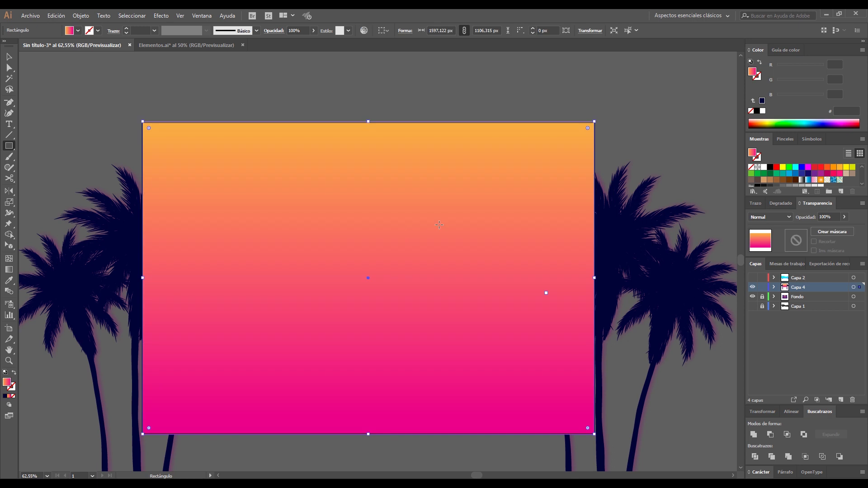
{"action": "key", "text": "Delete"}
{"action": "left_click", "coordinate": [155, 110]}
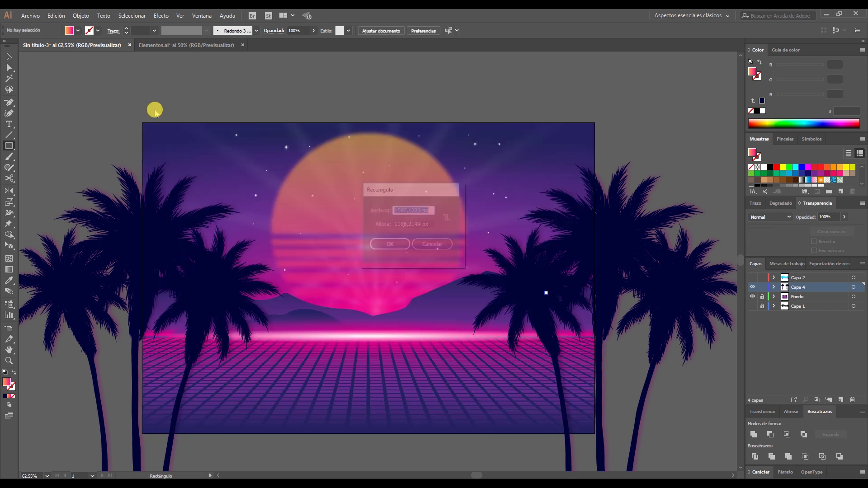
{"action": "type", "text": "1600"}
{"action": "key", "text": "Tab"}
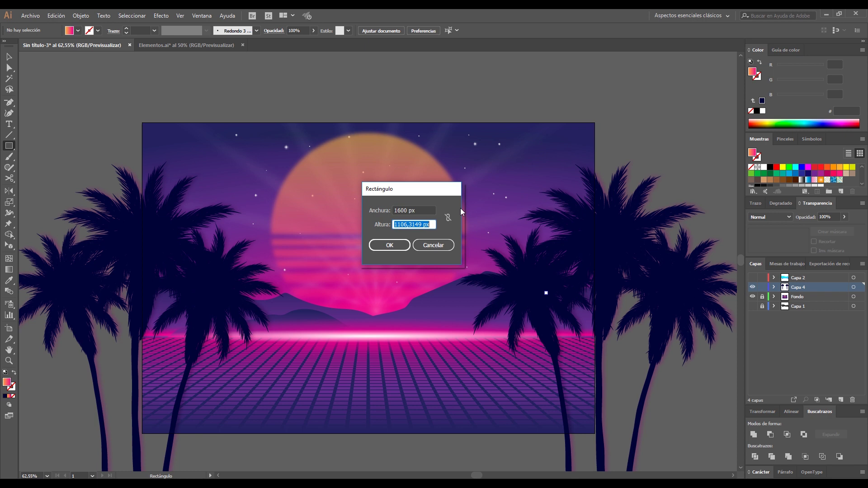
{"action": "type", "text": "1100"}
{"action": "key", "text": "Return"}
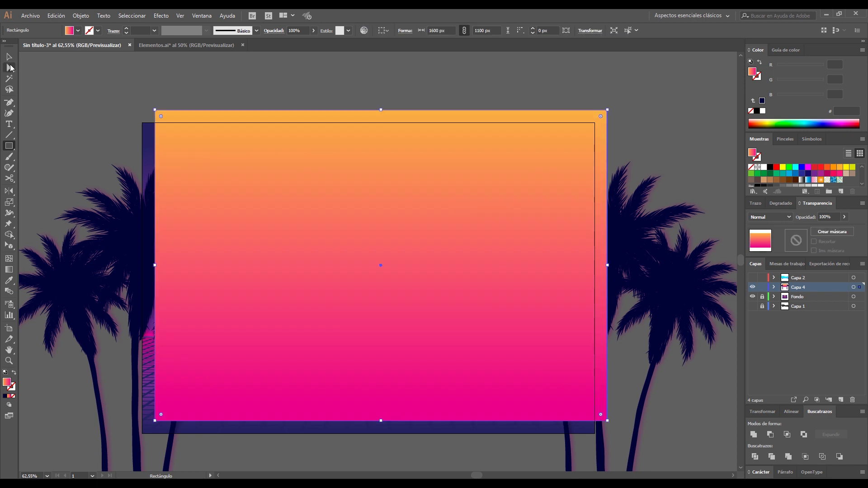
Step: Align the rectangle to the artboard's left and bottom edges
{"action": "left_click", "coordinate": [9, 56]}
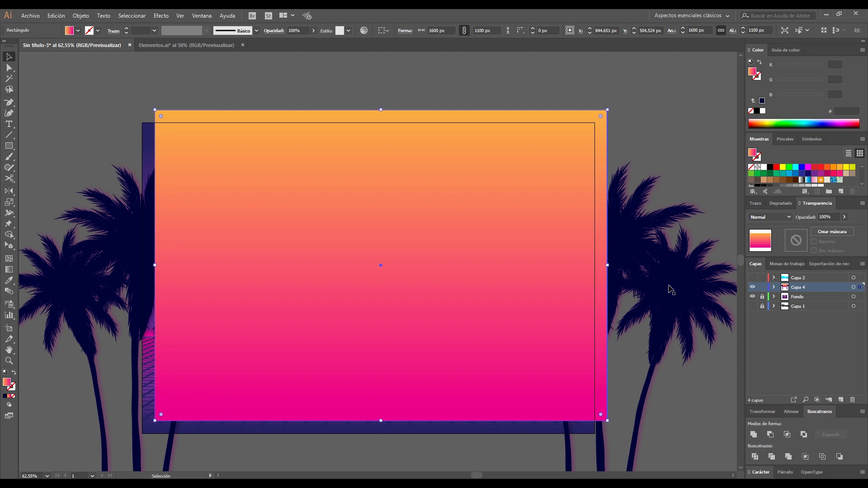
{"action": "left_click", "coordinate": [791, 412]}
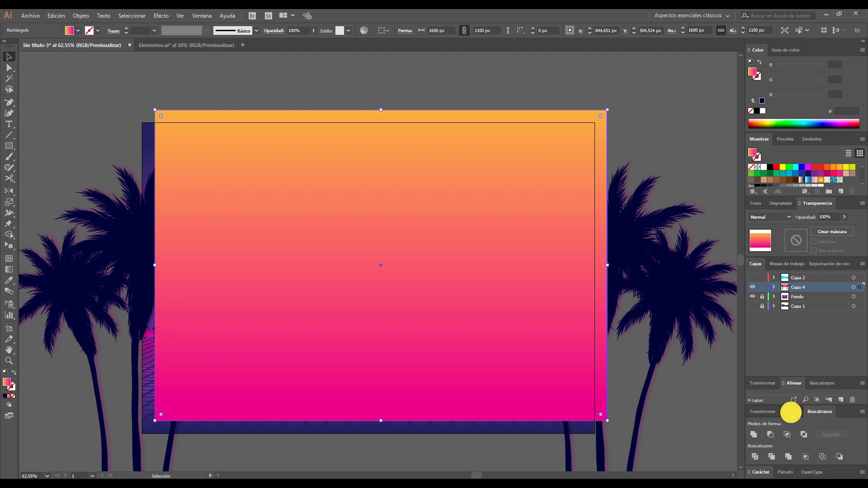
{"action": "left_click", "coordinate": [831, 456]}
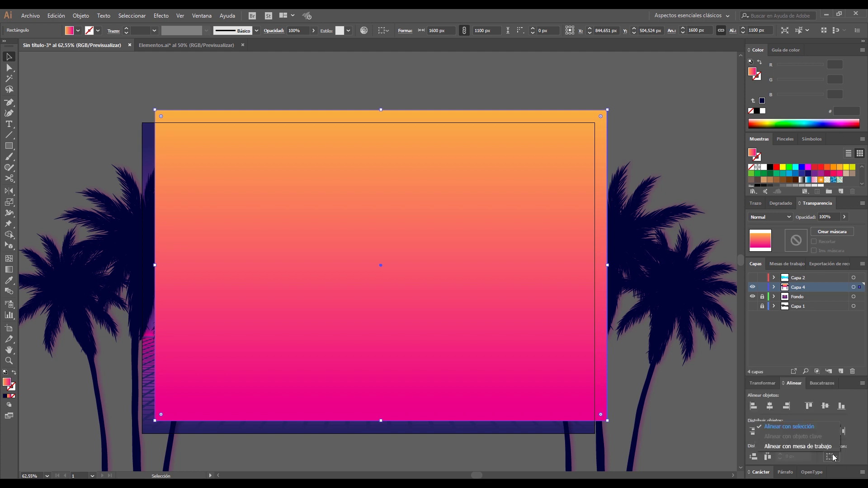
{"action": "left_click", "coordinate": [784, 447]}
{"action": "left_click", "coordinate": [754, 406]}
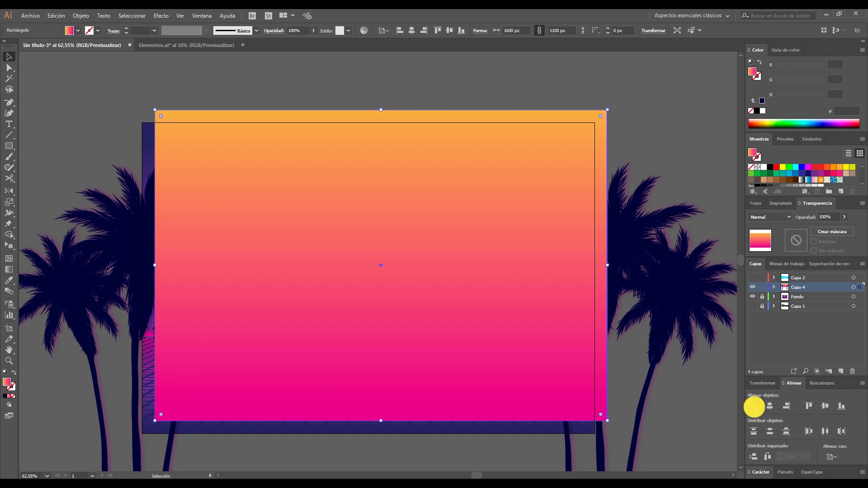
{"action": "left_click", "coordinate": [842, 406]}
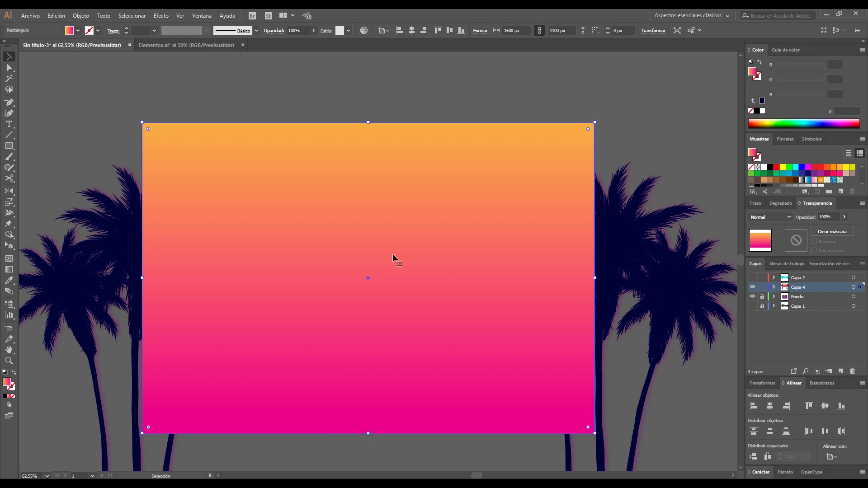
{"action": "left_click", "coordinate": [625, 259]}
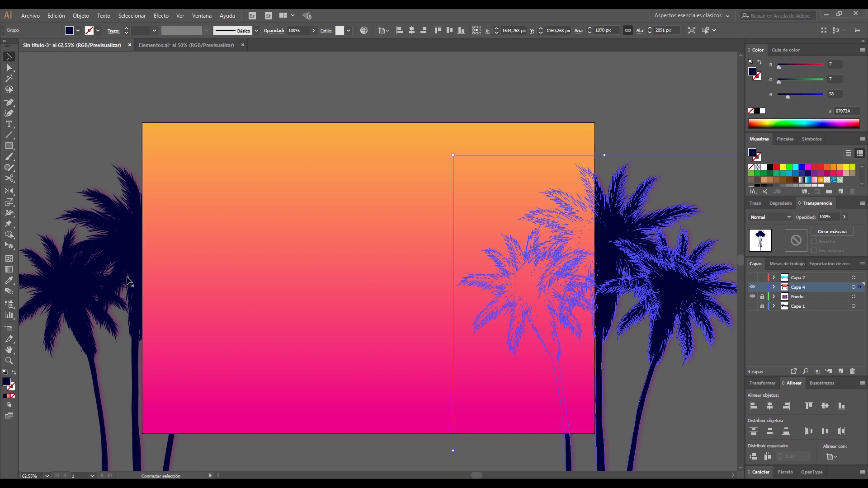
Step: Group both palm clusters, clip them to the gradient rectangle with Ctrl+7, and show Capa 2
{"action": "left_click", "coordinate": [119, 265], "text": "shift"}
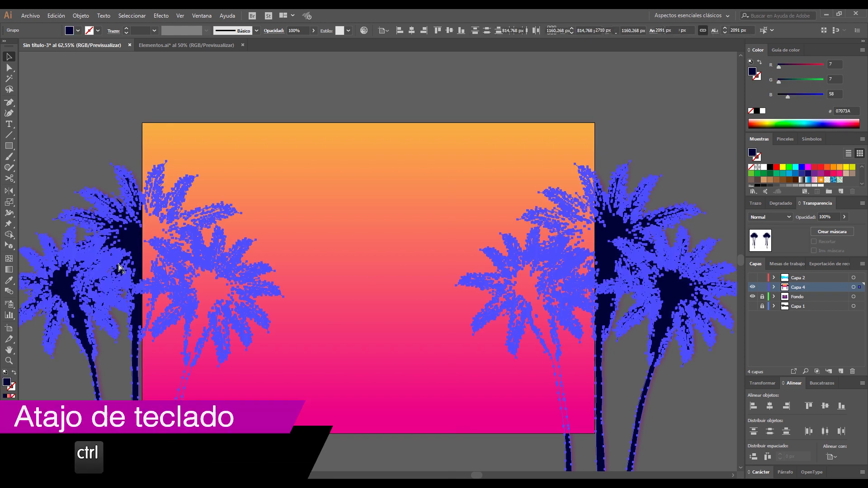
{"action": "key", "text": "ctrl+g"}
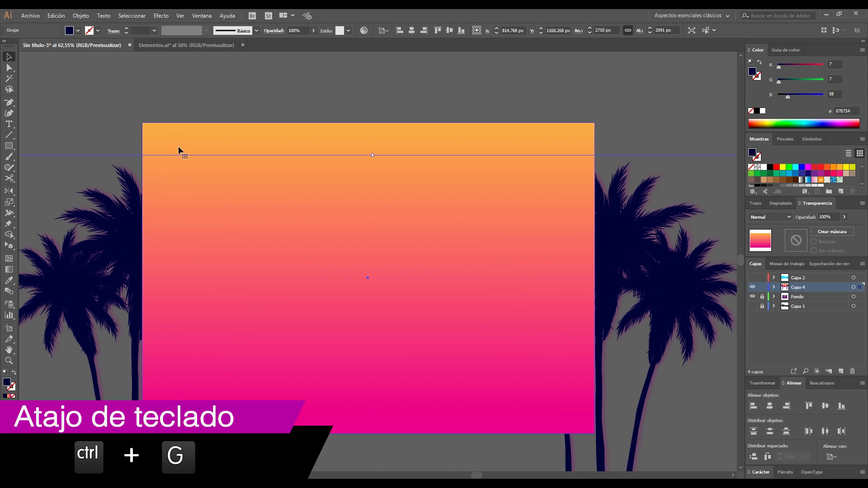
{"action": "left_click", "coordinate": [178, 147], "text": "ctrl"}
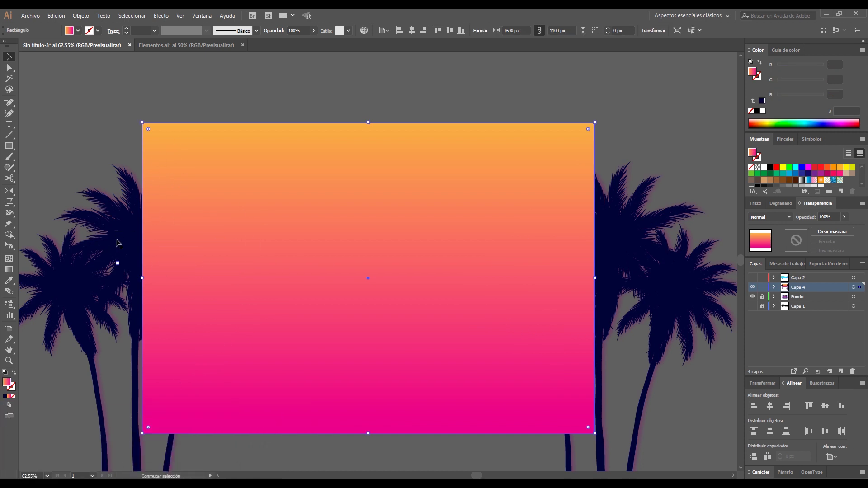
{"action": "left_click", "coordinate": [117, 242], "text": "shift"}
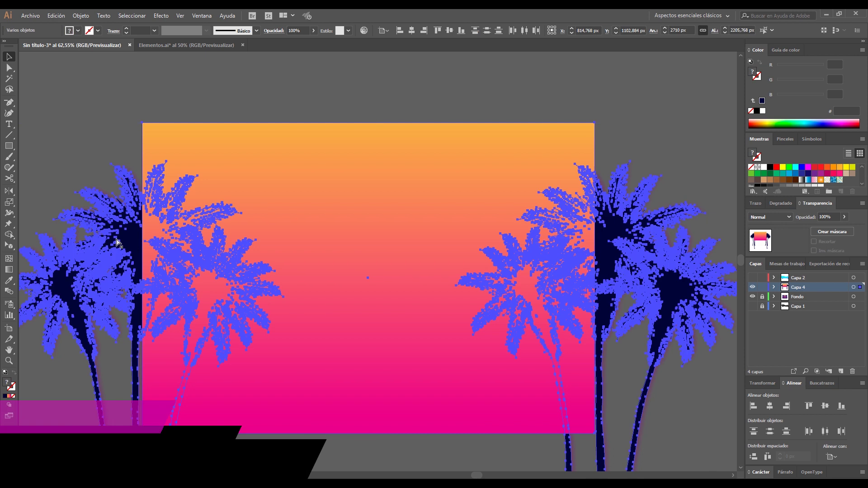
{"action": "key", "text": "ctrl+7"}
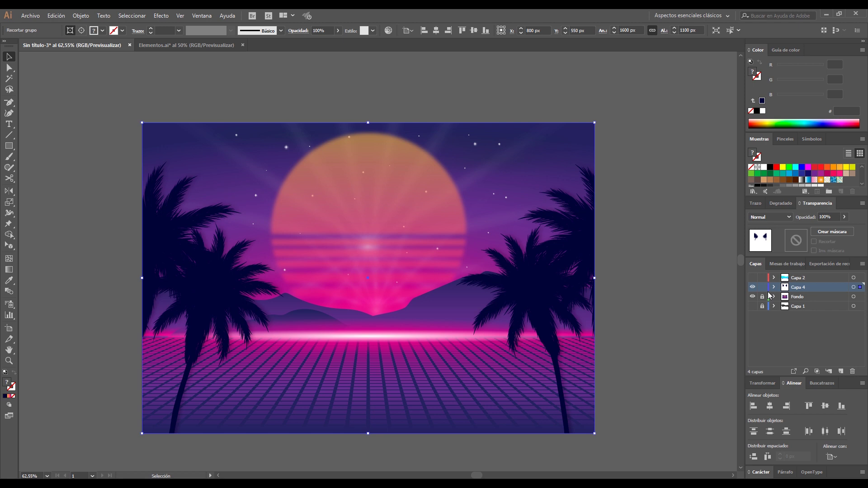
{"action": "left_click", "coordinate": [752, 279]}
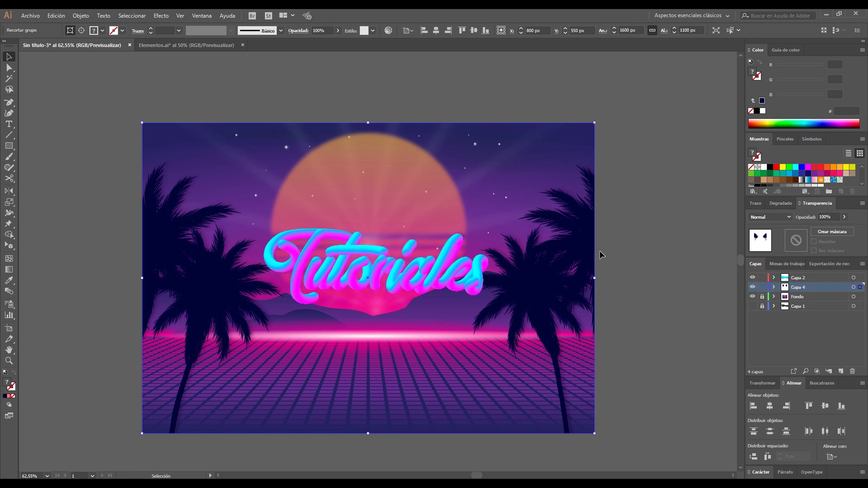
{"action": "left_click", "coordinate": [364, 281]}
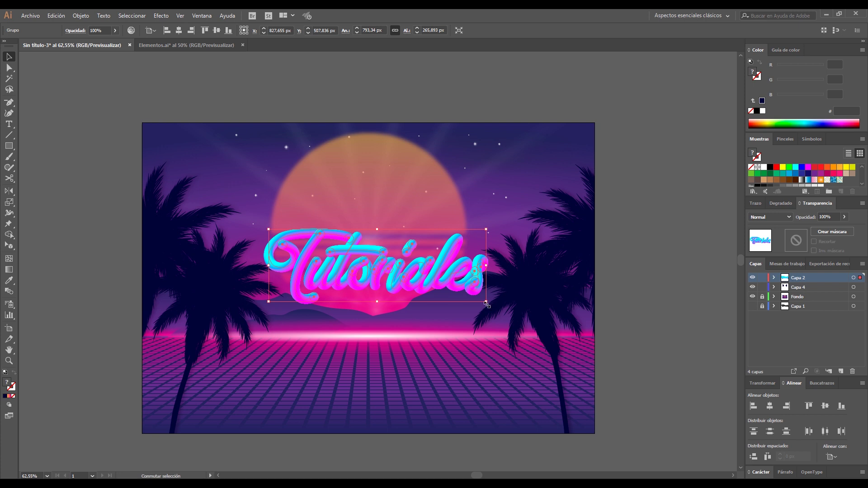
{"action": "left_click_drag", "start_coordinate": [491, 311], "coordinate": [539, 335]}
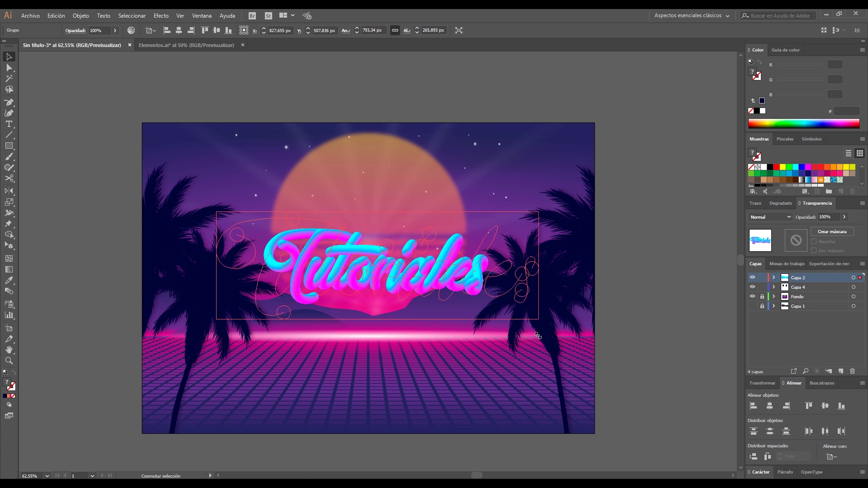
{"action": "left_click", "coordinate": [625, 297]}
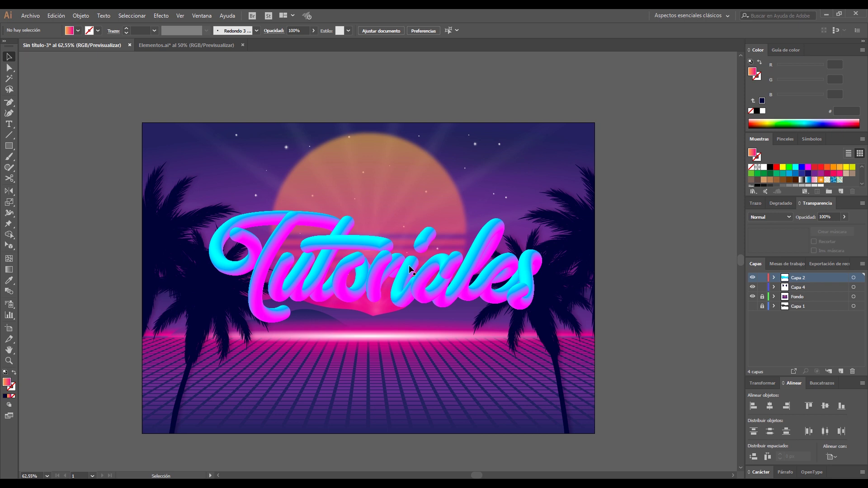
Step: Change the gradient start of the small highlight ellipse on the T from cyan to purple
{"action": "key", "text": "a"}
{"action": "left_click", "coordinate": [287, 100]}
{"action": "left_click", "coordinate": [238, 236]}
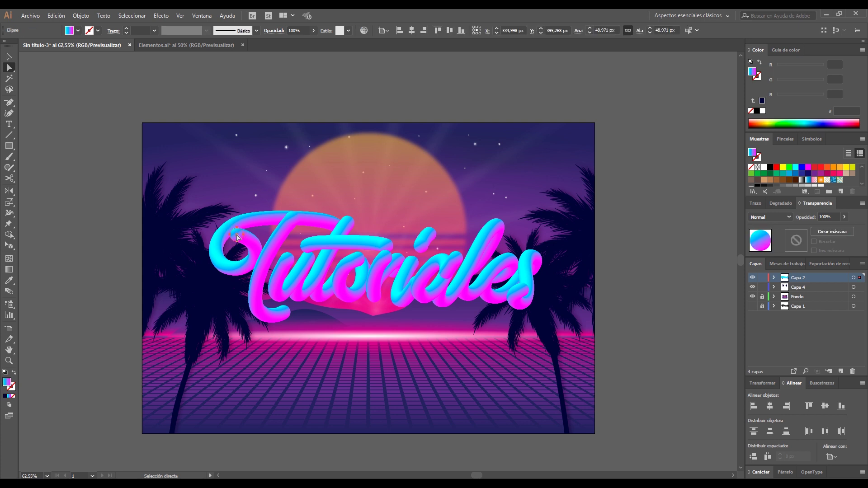
{"action": "left_click_drag", "start_coordinate": [188, 159], "coordinate": [385, 337]}
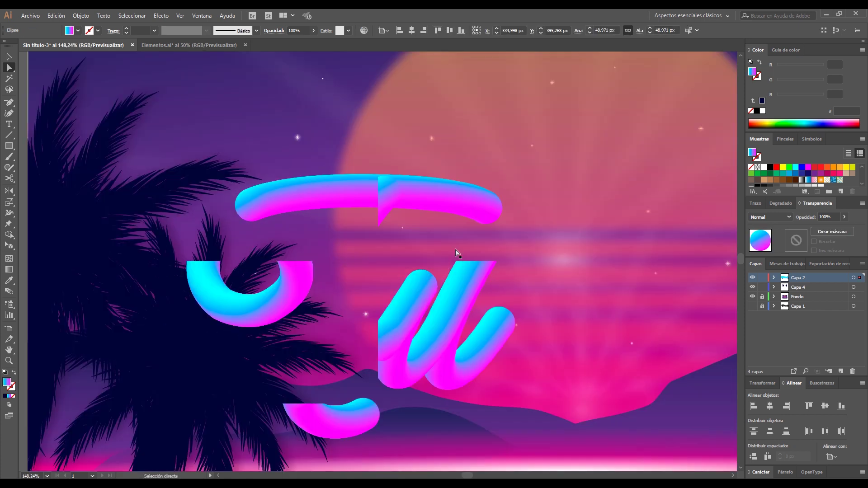
{"action": "key", "text": "v"}
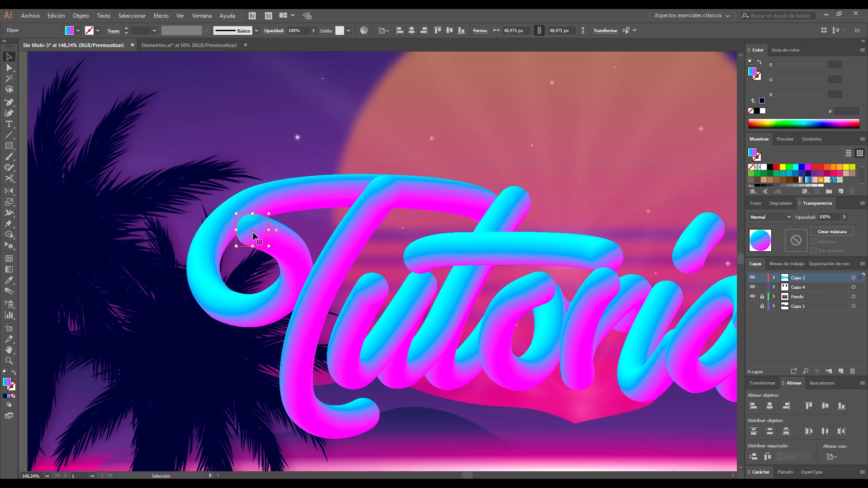
{"action": "left_click", "coordinate": [782, 204]}
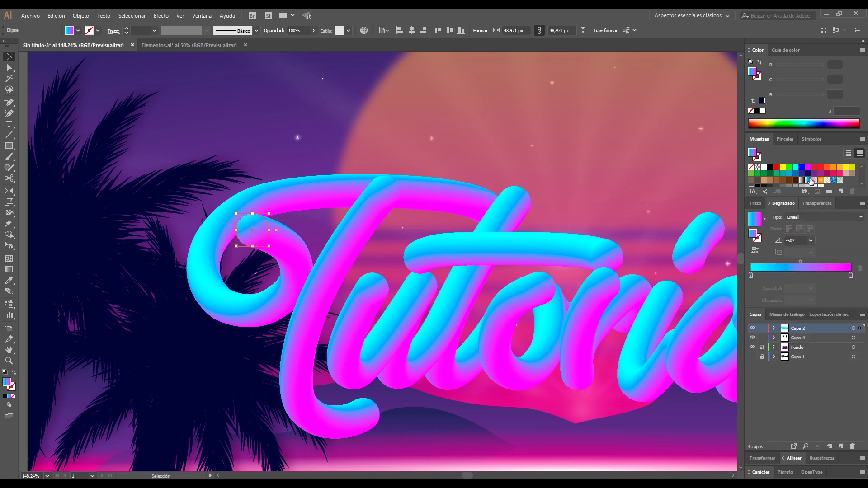
{"action": "scroll", "coordinate": [814, 174], "scroll_direction": "down", "scroll_amount": 1}
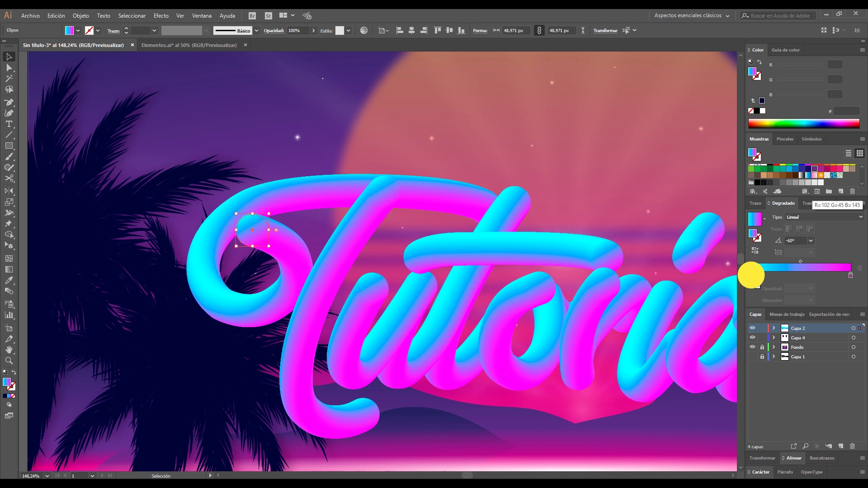
{"action": "left_click_drag", "start_coordinate": [802, 222], "coordinate": [751, 274]}
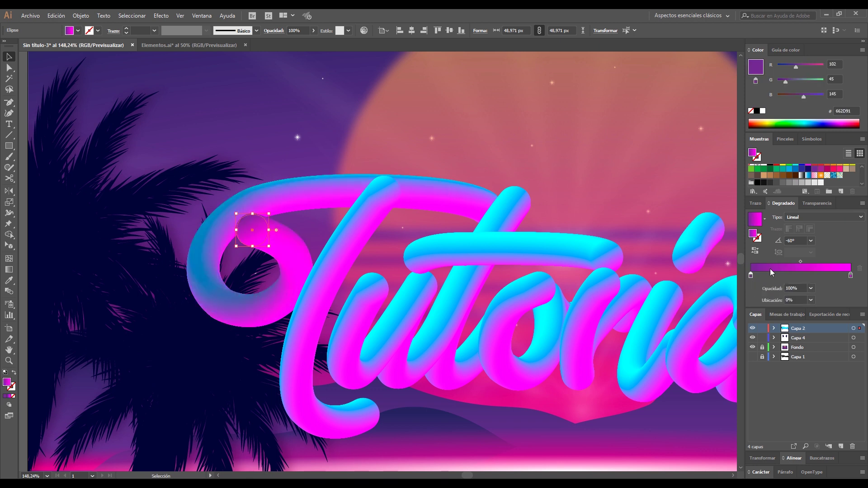
{"action": "key", "text": "ctrl+minus"}
{"action": "key", "text": "ctrl+minus"}
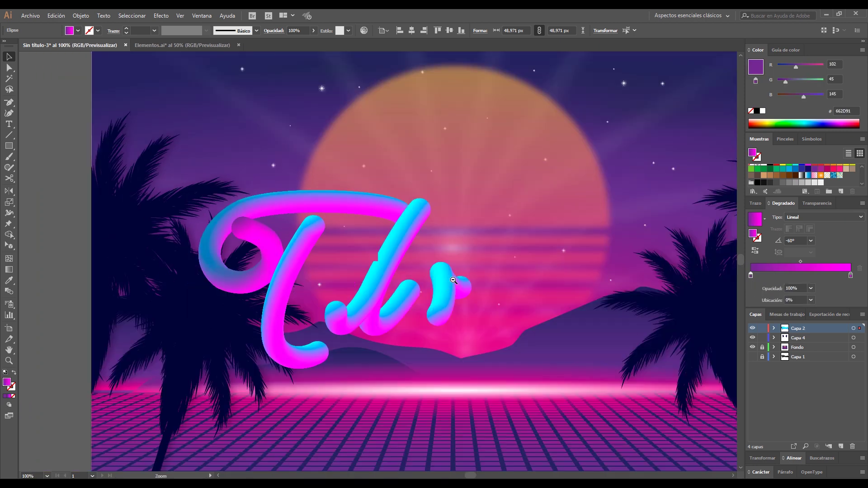
Step: Turn the gradient start of the T crossbar ellipse purple as well
{"action": "key", "text": "a"}
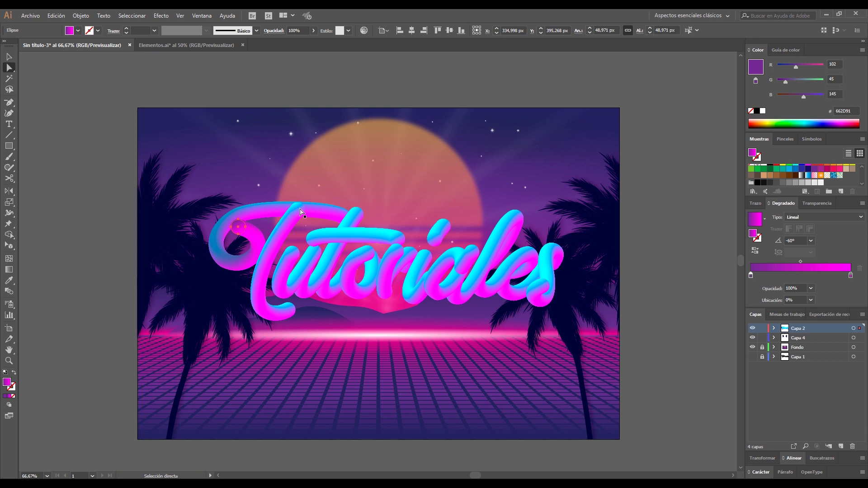
{"action": "left_click", "coordinate": [298, 208]}
{"action": "left_click", "coordinate": [315, 238], "text": "shift"}
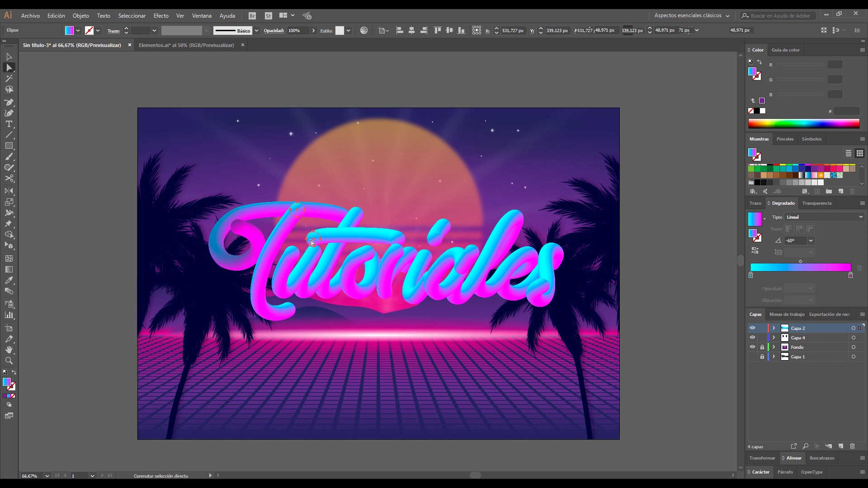
{"action": "left_click", "coordinate": [355, 213], "text": "shift"}
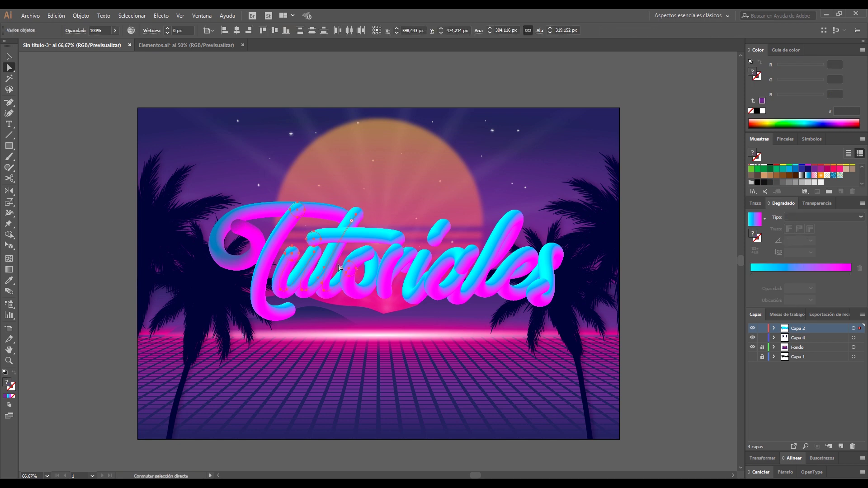
{"action": "left_click", "coordinate": [294, 79]}
{"action": "left_click", "coordinate": [311, 238]}
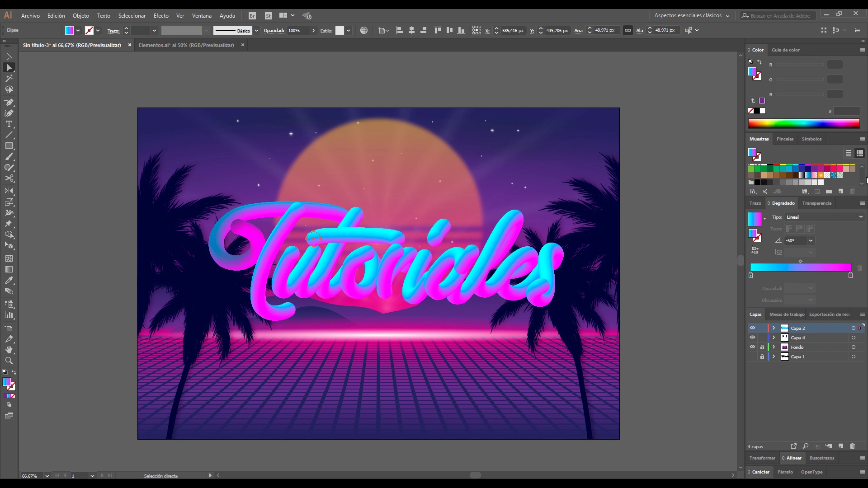
{"action": "scroll", "coordinate": [828, 174], "scroll_direction": "up", "scroll_amount": 1}
{"action": "left_click_drag", "start_coordinate": [815, 174], "coordinate": [751, 276]}
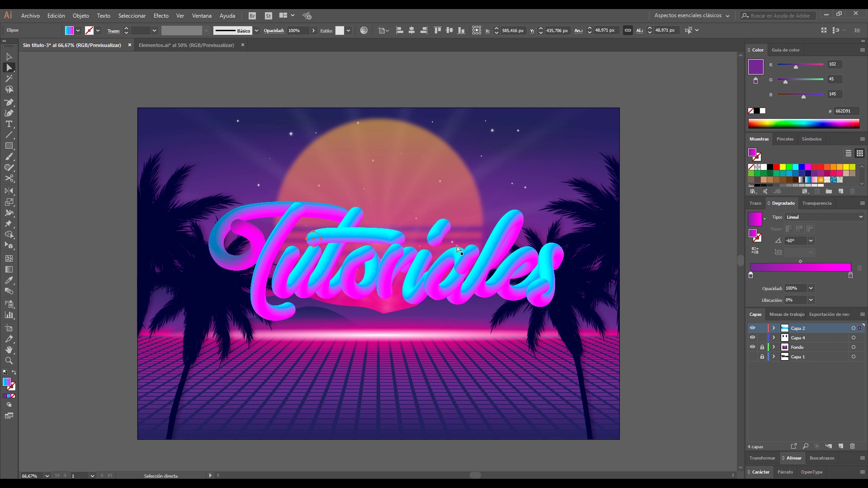
Step: Make the gradient start purple on two more highlight ellipses on the lettering
{"action": "left_click", "coordinate": [547, 99]}
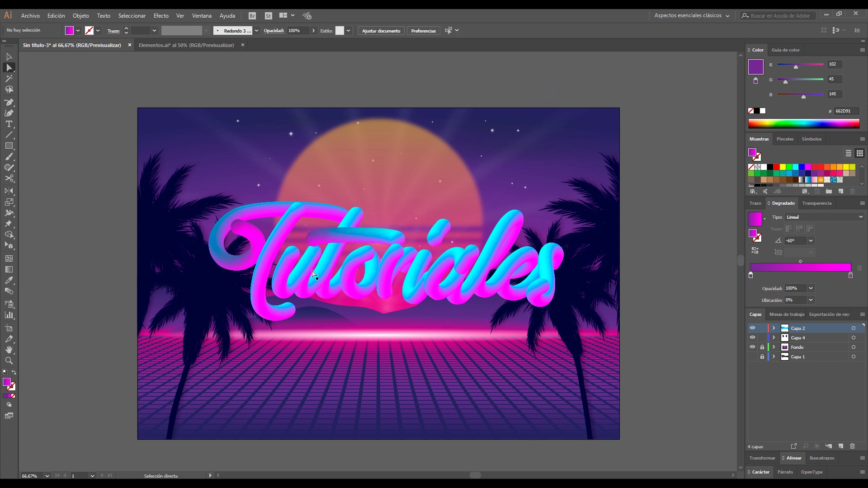
{"action": "left_click", "coordinate": [422, 259]}
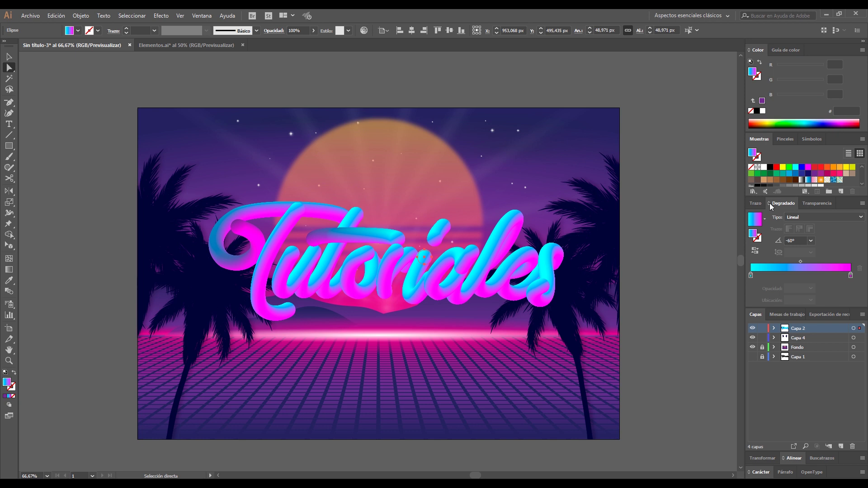
{"action": "left_click_drag", "start_coordinate": [818, 174], "coordinate": [750, 273]}
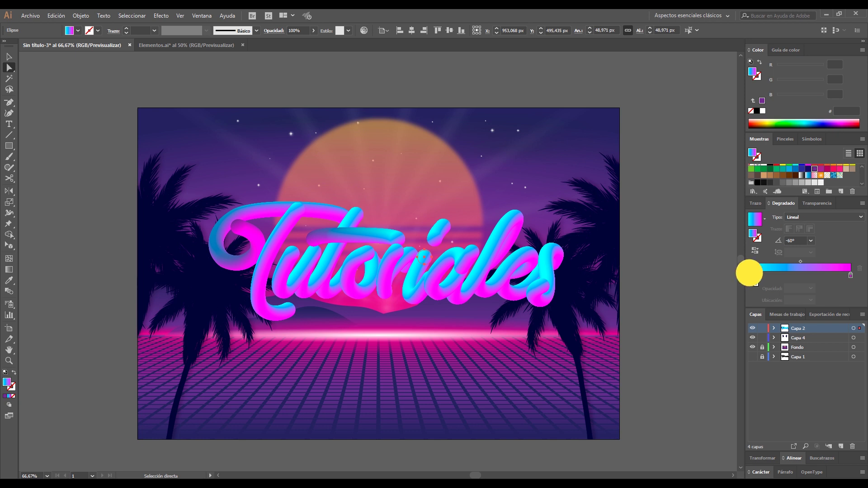
{"action": "left_click", "coordinate": [577, 251]}
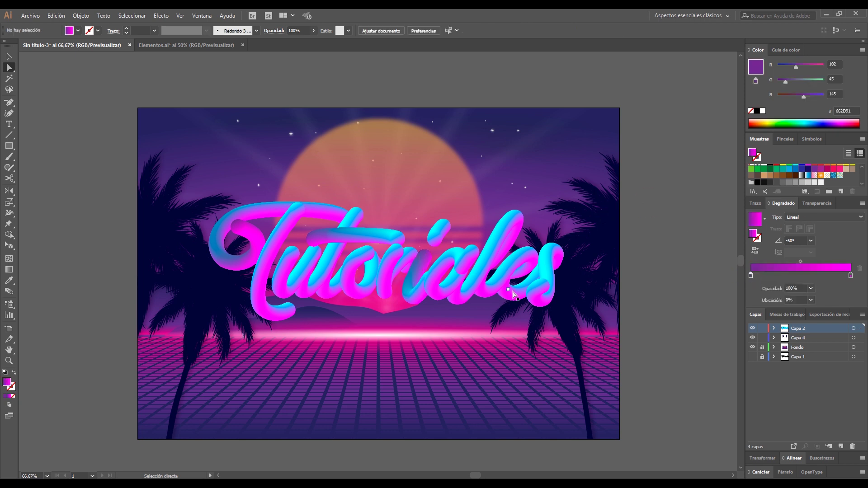
{"action": "left_click", "coordinate": [435, 241]}
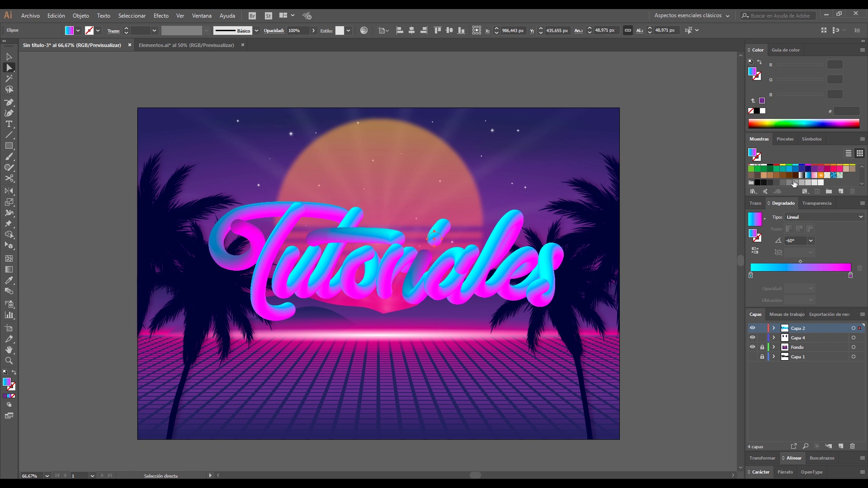
{"action": "left_click_drag", "start_coordinate": [813, 173], "coordinate": [751, 274]}
{"action": "left_click", "coordinate": [652, 260]}
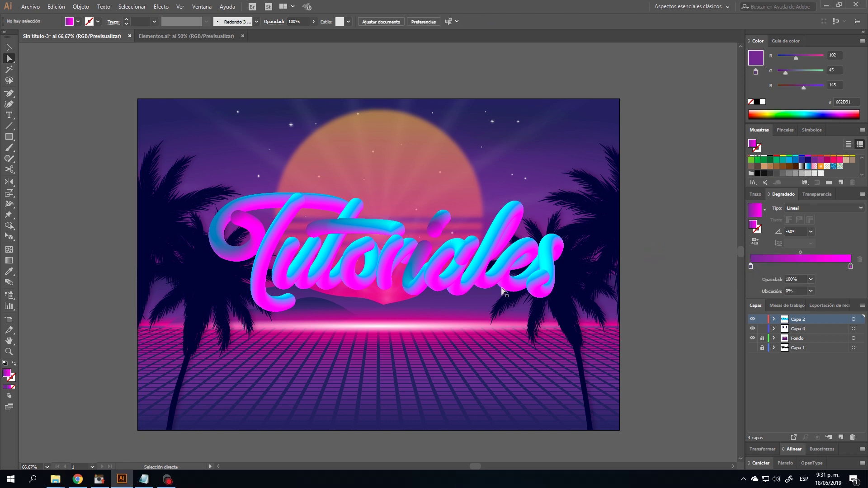
Step: Enlarge the Tutoriales lettering group to about 1381 px wide and lock Capa 2
{"action": "key", "text": "v"}
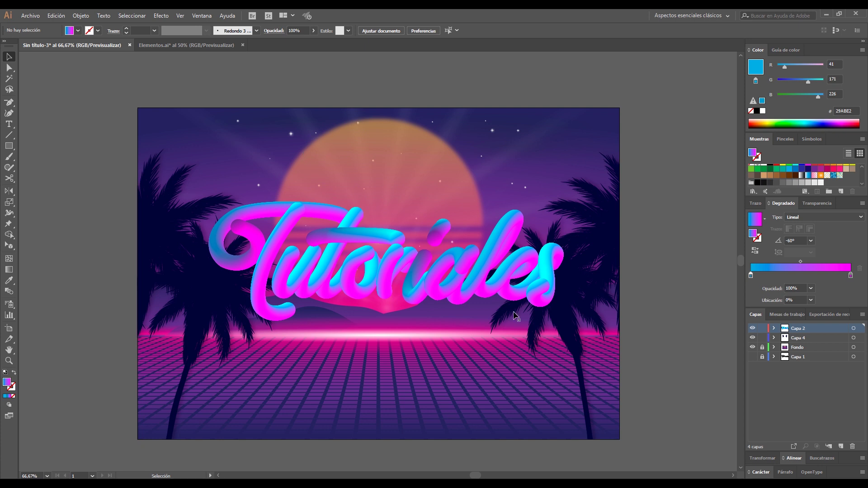
{"action": "left_click", "coordinate": [483, 296]}
{"action": "left_click_drag", "start_coordinate": [559, 318], "coordinate": [513, 313]}
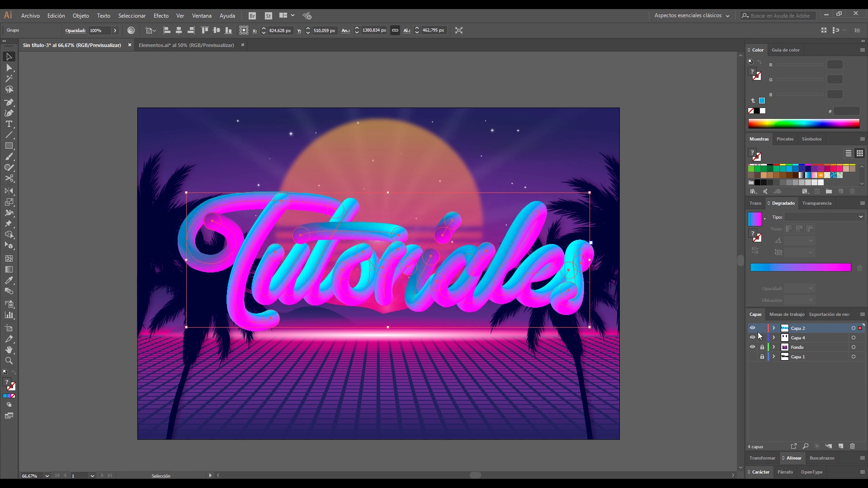
{"action": "left_click", "coordinate": [762, 329]}
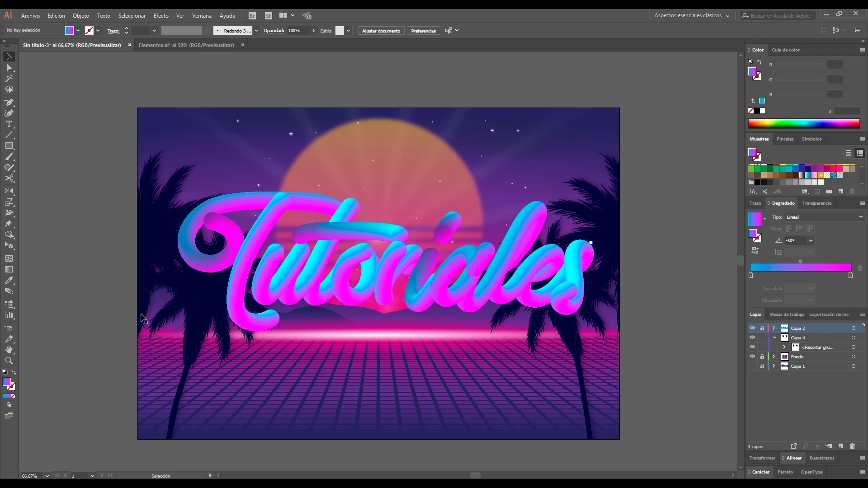
Step: Enter the palm clip group in isolation and ungroup the palm trees
{"action": "double_click", "coordinate": [202, 319]}
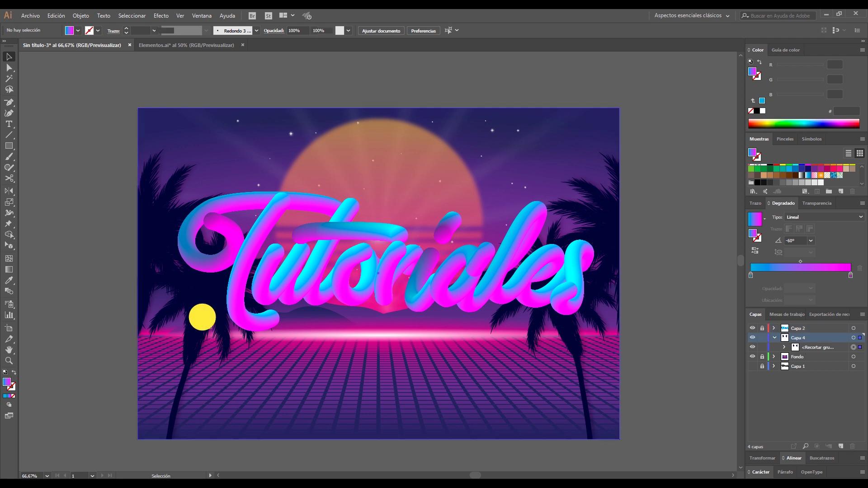
{"action": "double_click", "coordinate": [213, 301]}
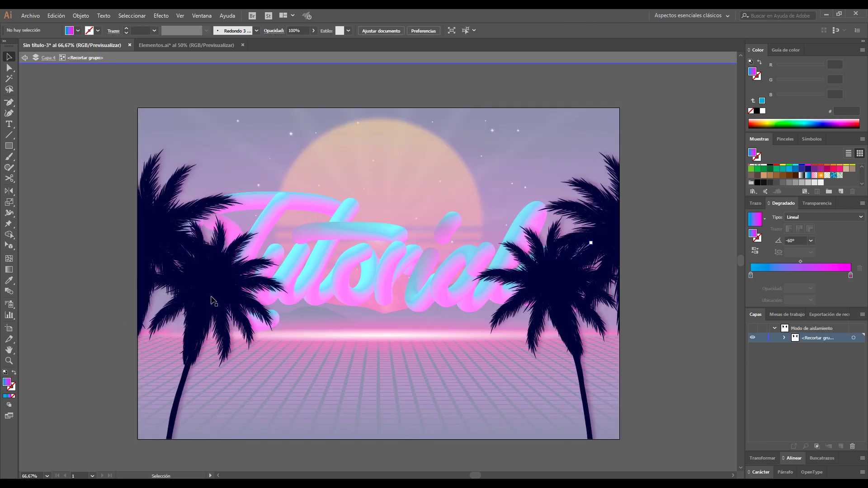
{"action": "left_click", "coordinate": [214, 291]}
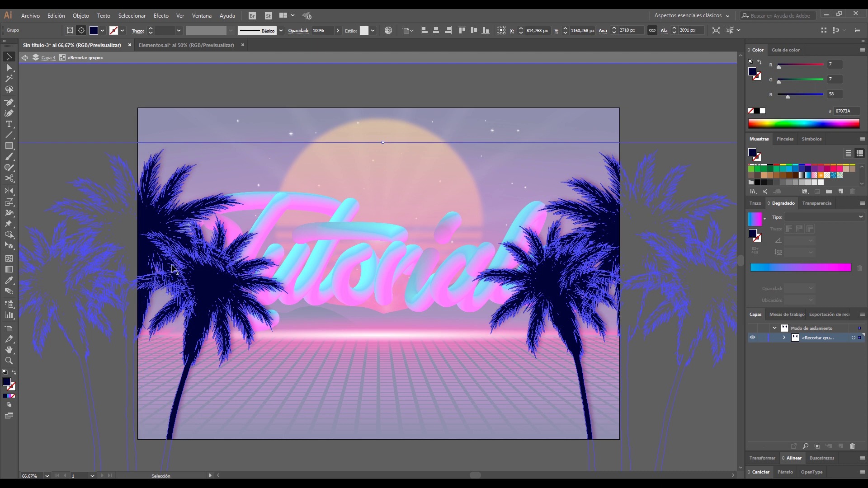
{"action": "left_click", "coordinate": [223, 275]}
{"action": "right_click", "coordinate": [224, 275]}
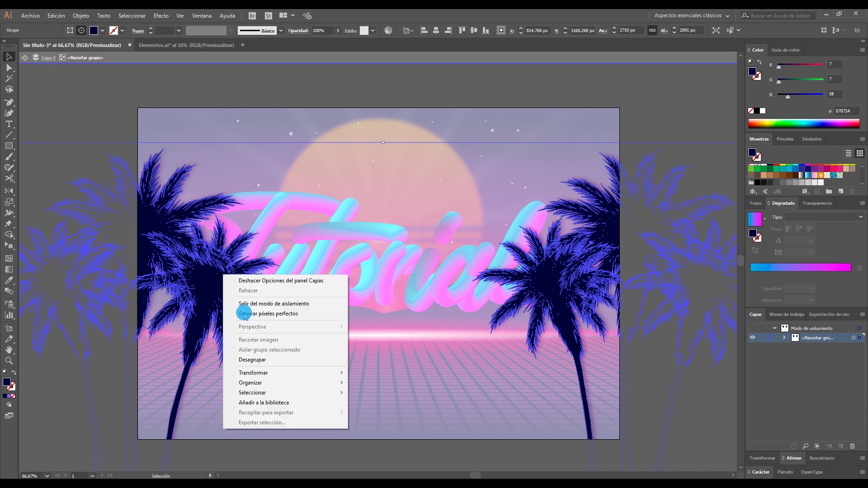
{"action": "left_click", "coordinate": [244, 360]}
Step: Duplicate the left palms, enlarge the copy, and position palm groups along the bottom
{"action": "left_click", "coordinate": [209, 281]}
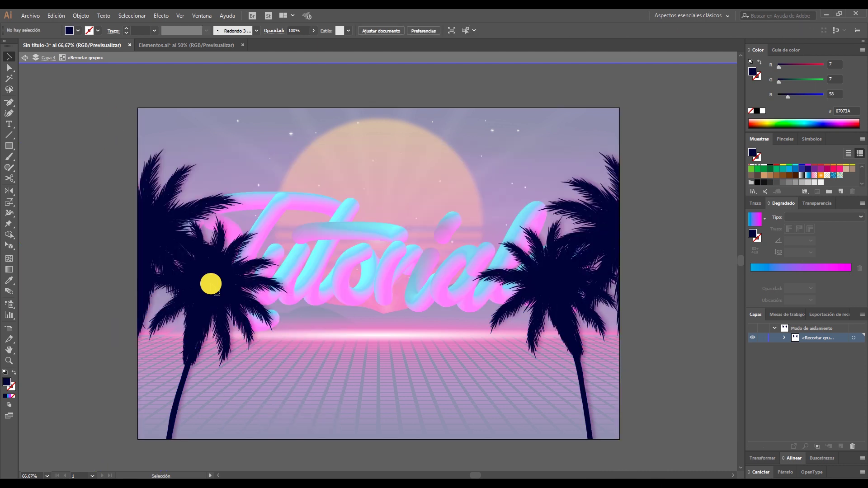
{"action": "left_click", "coordinate": [144, 223]}
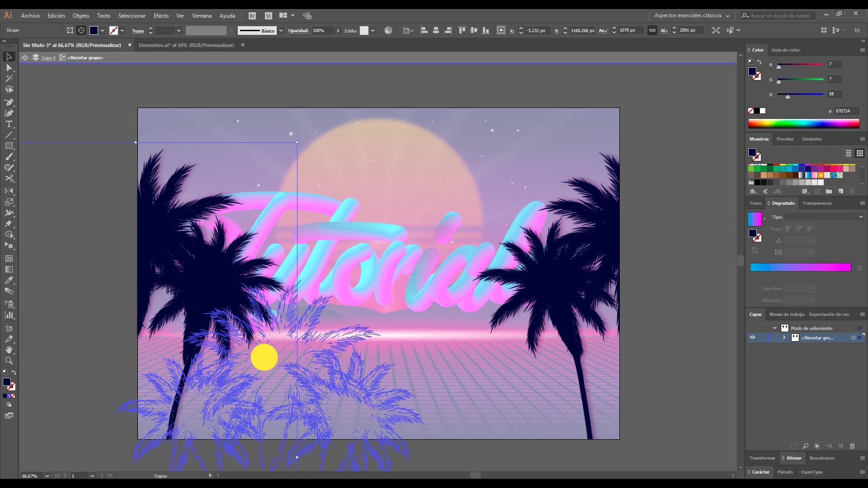
{"action": "left_click_drag", "start_coordinate": [145, 224], "coordinate": [251, 364]}
{"action": "left_click_drag", "start_coordinate": [315, 300], "coordinate": [366, 306]}
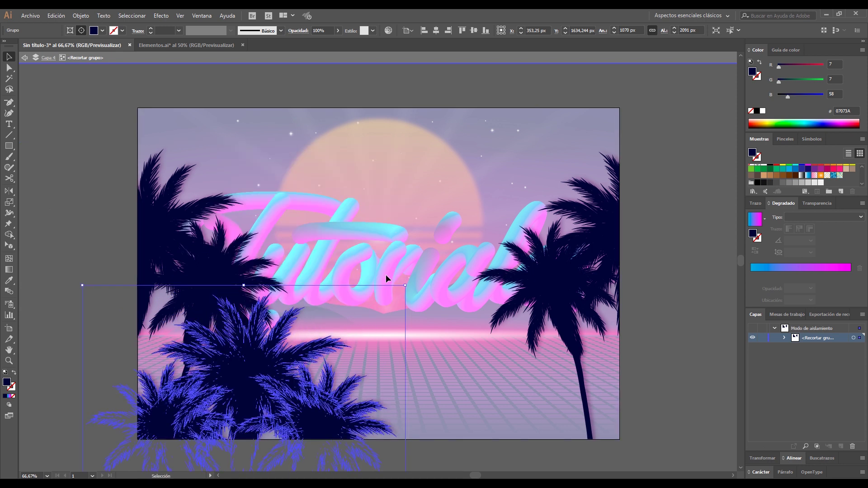
{"action": "left_click", "coordinate": [341, 342]}
{"action": "left_click", "coordinate": [302, 363]}
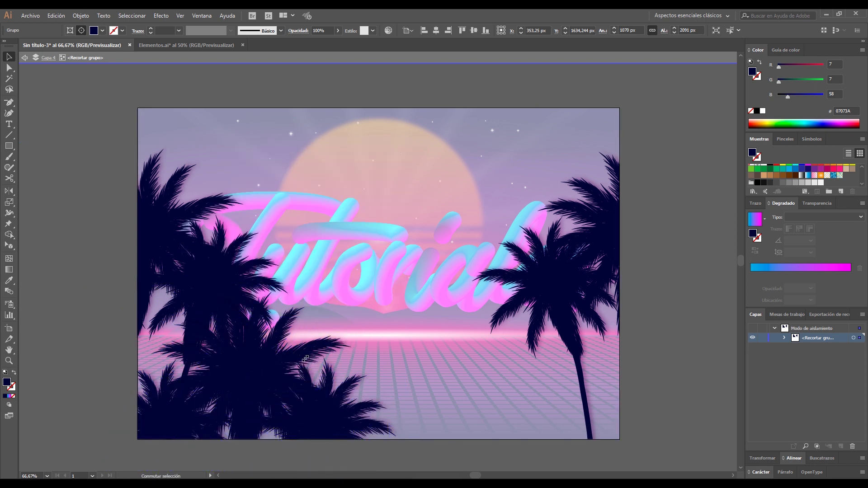
{"action": "left_click_drag", "start_coordinate": [281, 373], "coordinate": [279, 264]}
{"action": "mouse_move", "coordinate": [238, 407]}
{"action": "left_mouse_down"}
{"action": "mouse_move", "coordinate": [242, 255]}
{"action": "mouse_move", "coordinate": [232, 268]}
{"action": "left_mouse_up"}
{"action": "left_click_drag", "start_coordinate": [291, 240], "coordinate": [371, 180]}
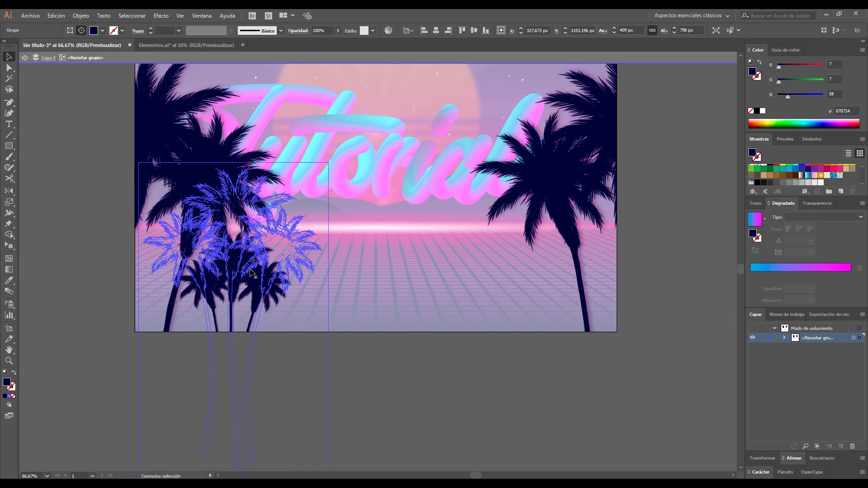
{"action": "mouse_move", "coordinate": [229, 265]}
{"action": "left_mouse_down"}
{"action": "mouse_move", "coordinate": [209, 285]}
{"action": "mouse_move", "coordinate": [244, 267]}
{"action": "mouse_move", "coordinate": [514, 284]}
{"action": "mouse_move", "coordinate": [360, 276]}
{"action": "left_mouse_up"}
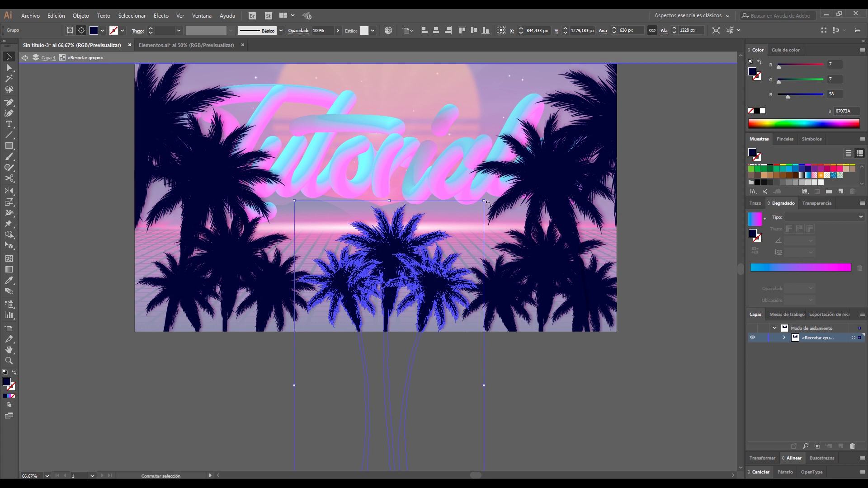
{"action": "left_click", "coordinate": [508, 189]}
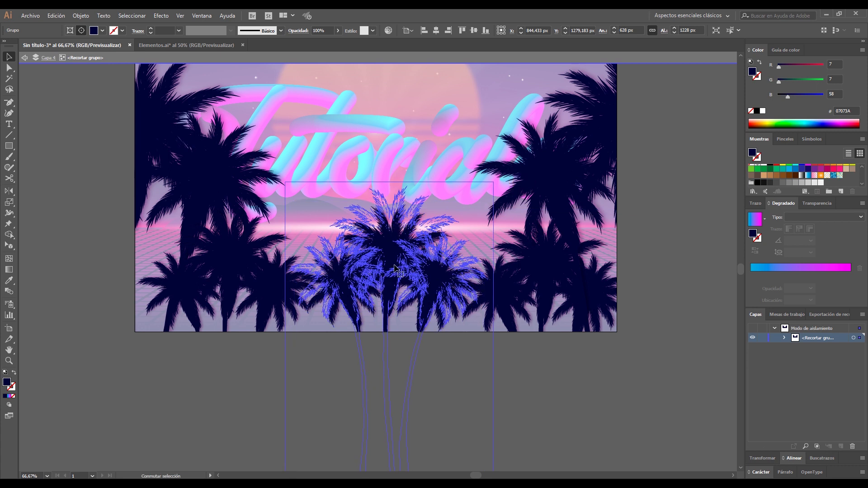
Step: Exit isolation, bring the whole artboard into view, and lock the Capa 4 palm layer
{"action": "double_click", "coordinate": [103, 283]}
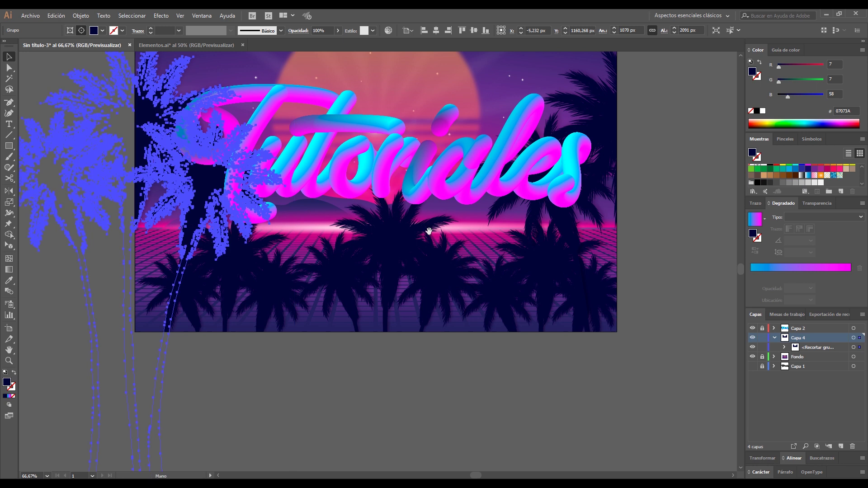
{"action": "left_click_drag", "start_coordinate": [430, 190], "coordinate": [430, 266]}
{"action": "left_click", "coordinate": [309, 66]}
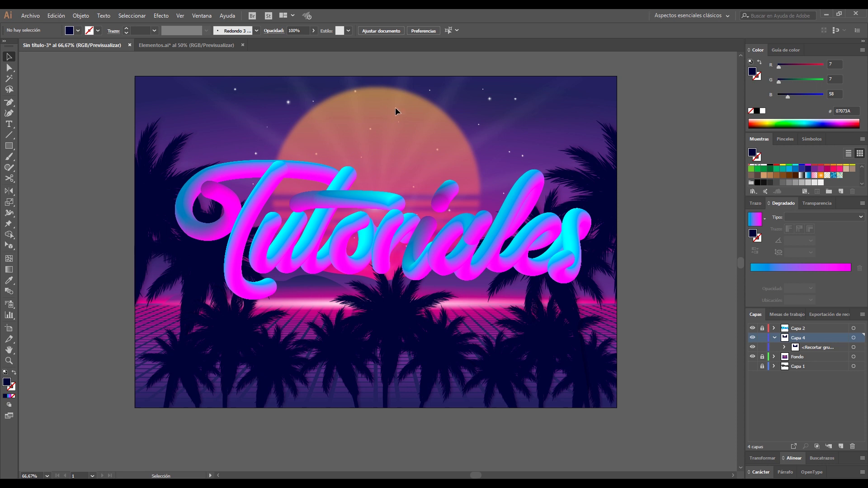
{"action": "key", "text": "a"}
{"action": "key", "text": "v"}
{"action": "left_click", "coordinate": [775, 338]}
{"action": "left_click", "coordinate": [762, 338]}
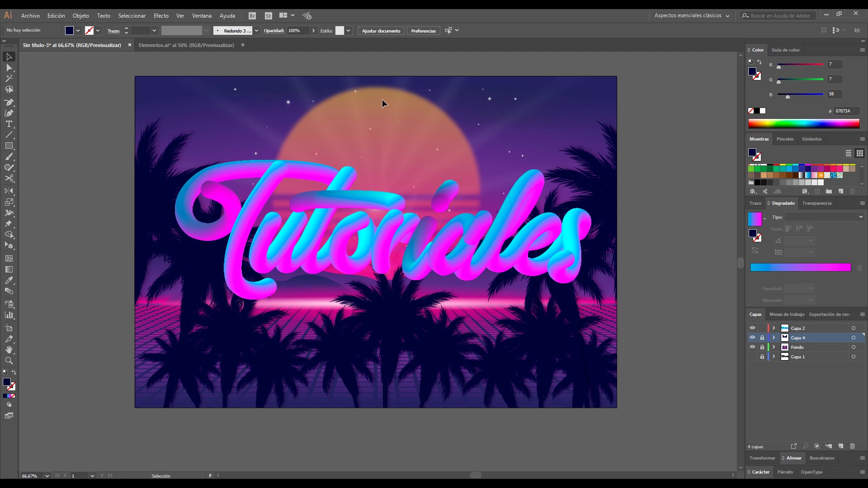
Step: Isolate the background group and ungroup the striped sun
{"action": "double_click", "coordinate": [370, 100]}
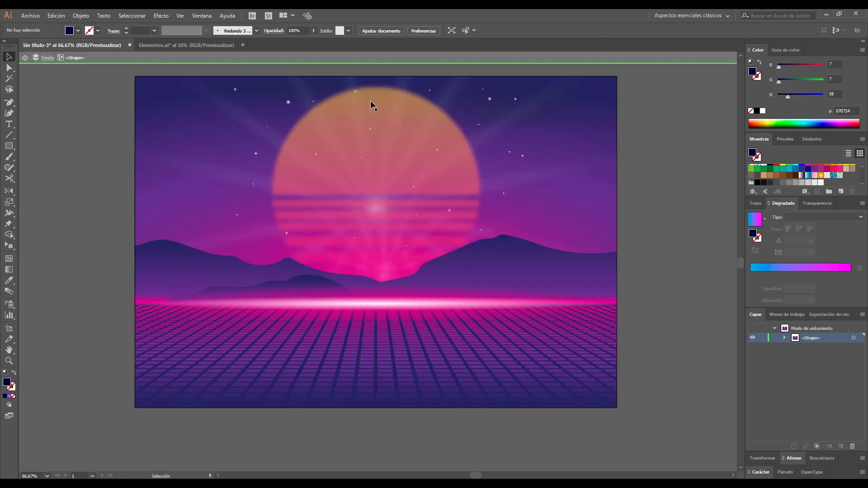
{"action": "left_click", "coordinate": [370, 100]}
{"action": "right_click", "coordinate": [370, 100]}
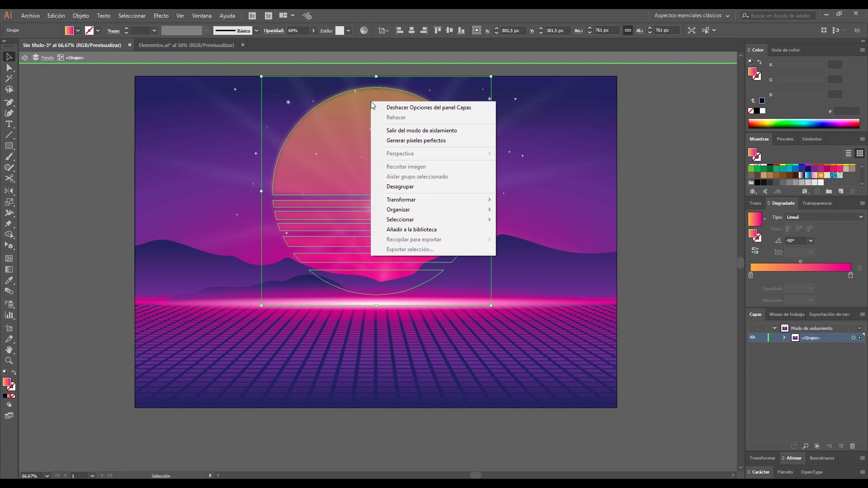
{"action": "left_click", "coordinate": [388, 183]}
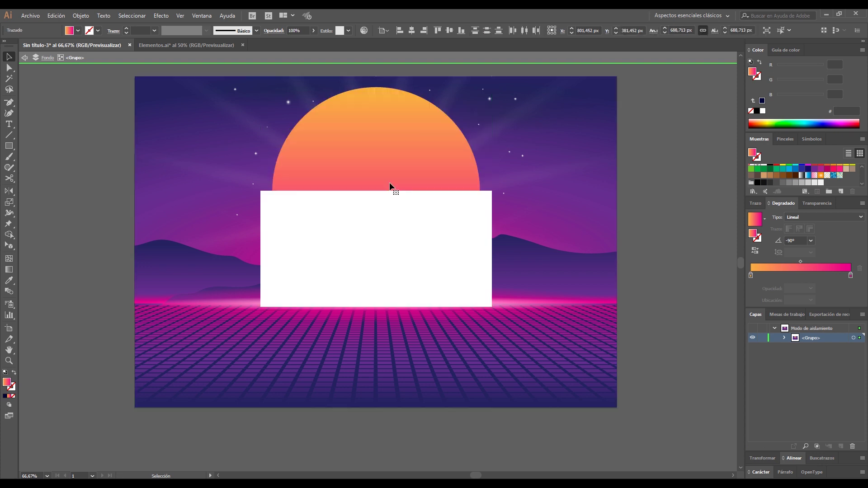
Step: Apply a 3.9 px Gaussian blur to the sun, then exit isolation mode
{"action": "left_click", "coordinate": [163, 18]}
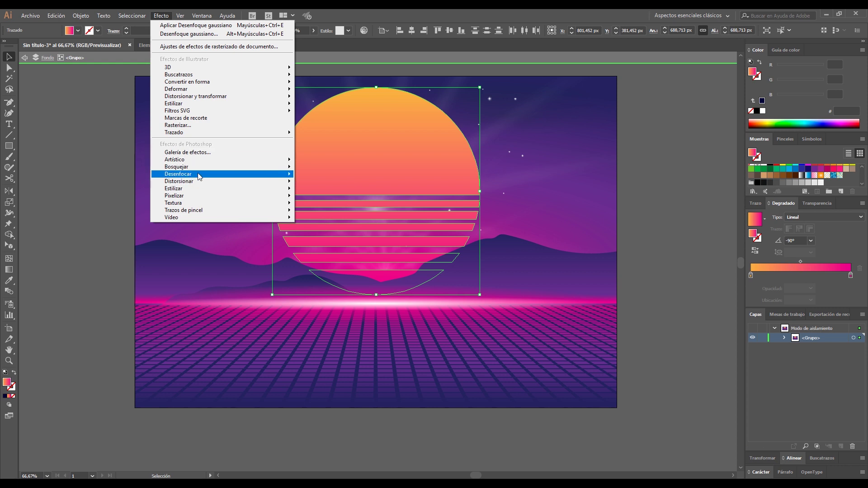
{"action": "mouse_move", "coordinate": [178, 174]}
{"action": "left_click", "coordinate": [339, 175]}
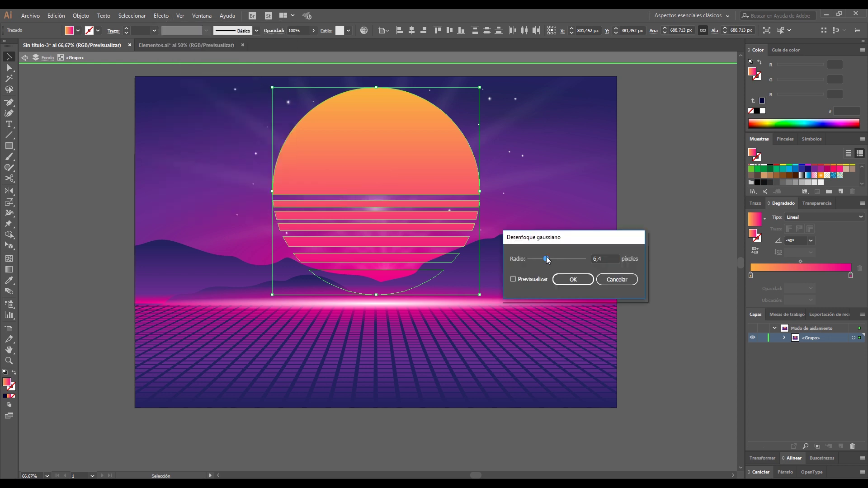
{"action": "left_click_drag", "start_coordinate": [546, 259], "coordinate": [539, 259]}
{"action": "left_click", "coordinate": [577, 279]}
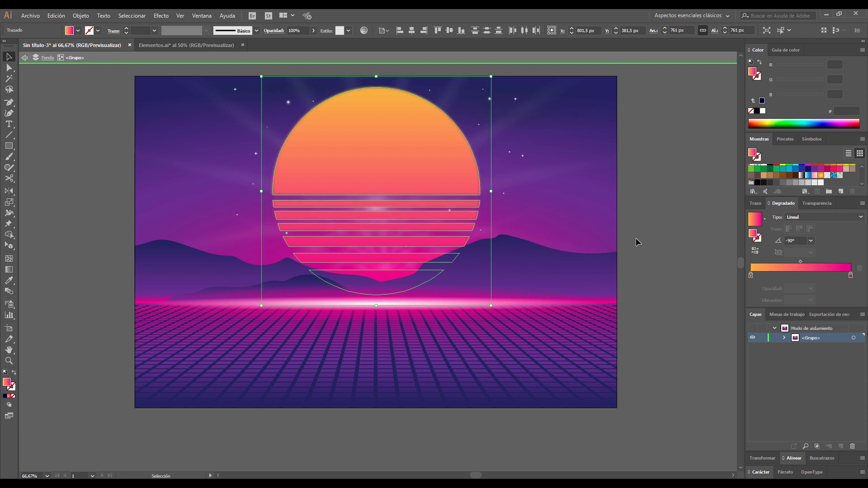
{"action": "left_click", "coordinate": [636, 239]}
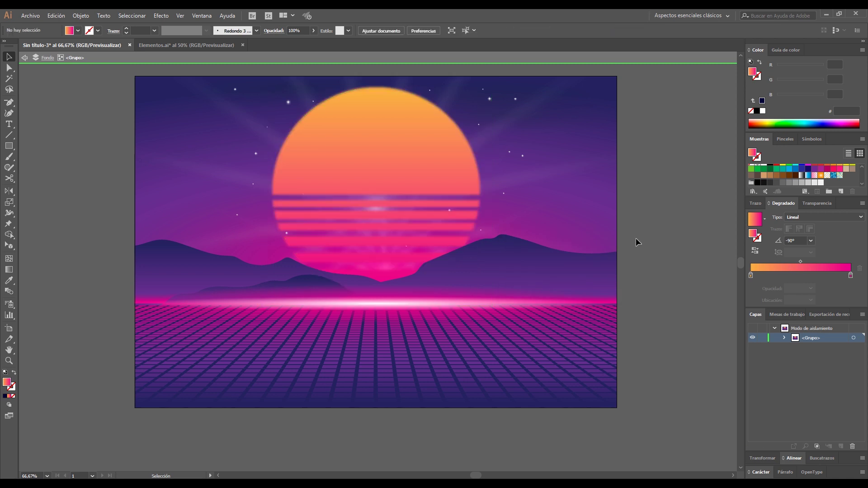
{"action": "double_click", "coordinate": [654, 207]}
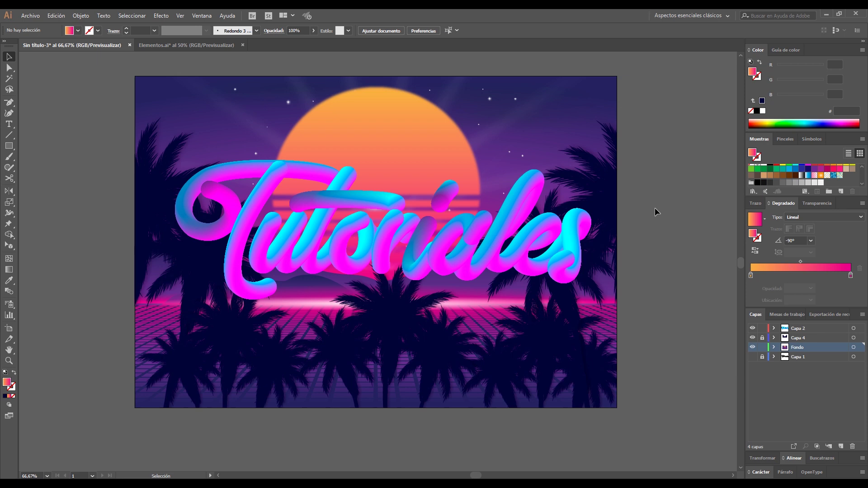
Step: Isolate the background group and select the sun along with its stripes and arc piece
{"action": "key", "text": "a"}
{"action": "left_click", "coordinate": [414, 155]}
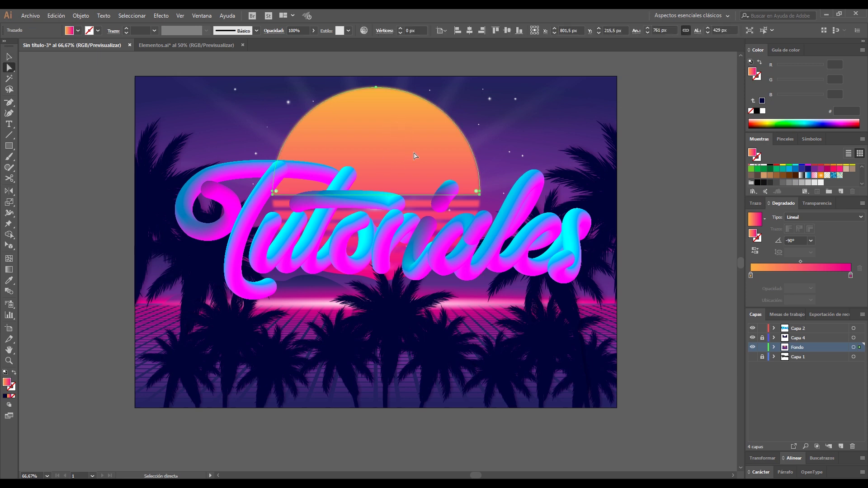
{"action": "key", "text": "v"}
{"action": "double_click", "coordinate": [408, 137]}
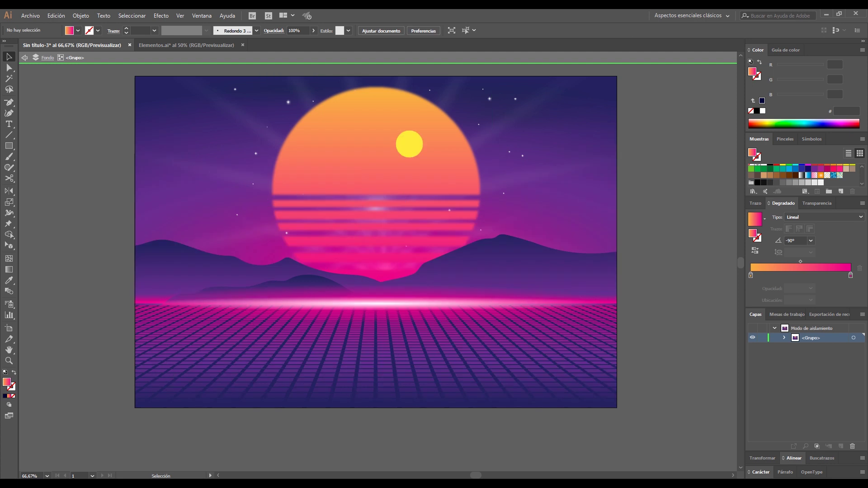
{"action": "left_click", "coordinate": [410, 144]}
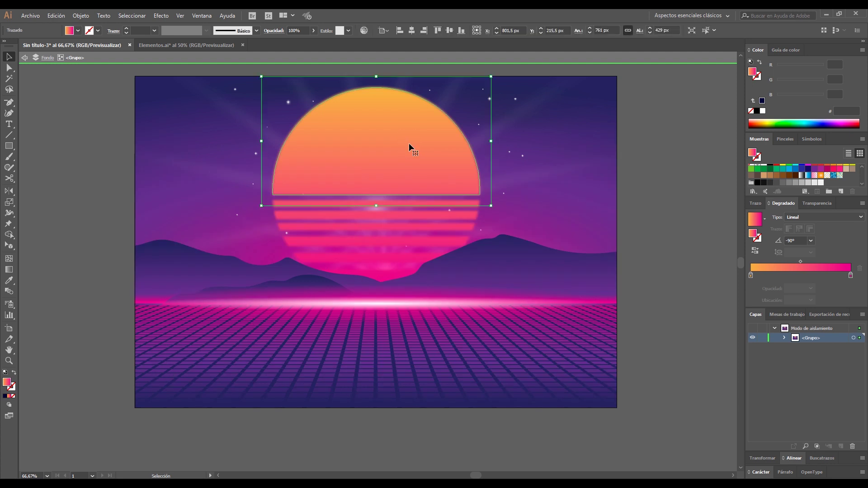
{"action": "left_click", "coordinate": [342, 204], "text": "shift"}
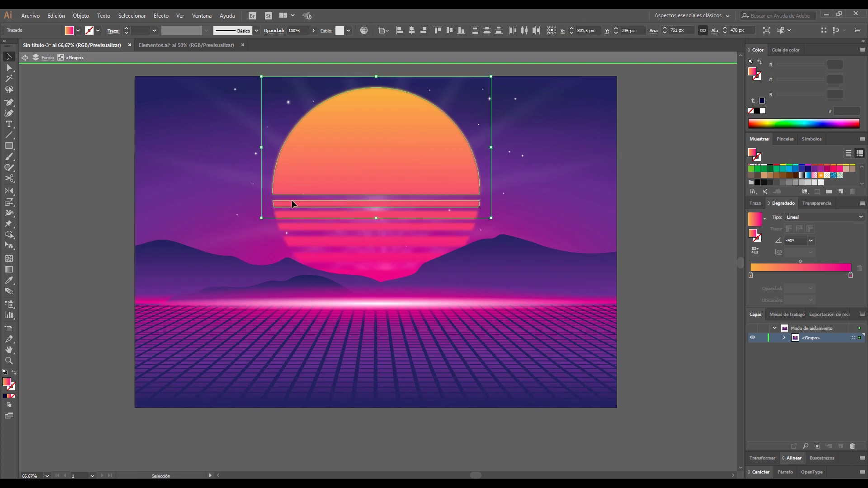
{"action": "left_click", "coordinate": [291, 214], "text": "shift"}
{"action": "left_click", "coordinate": [289, 227], "text": "shift"}
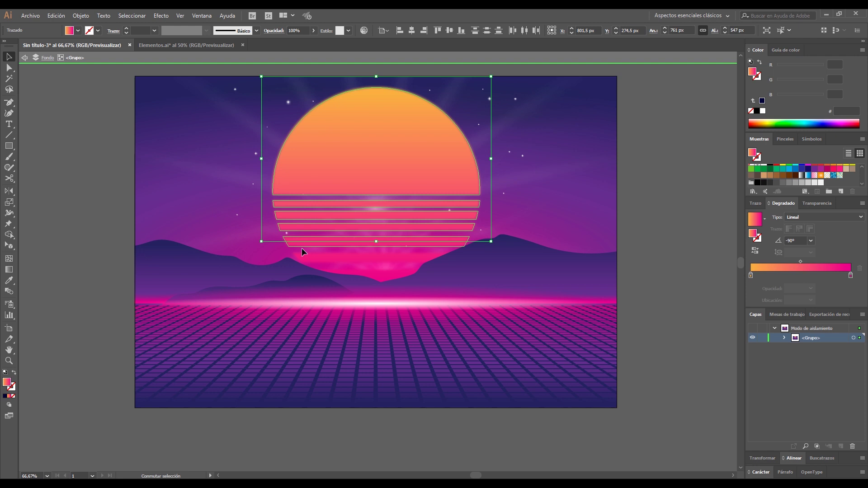
{"action": "left_click", "coordinate": [343, 258], "text": "shift"}
{"action": "left_click", "coordinate": [351, 270], "text": "shift"}
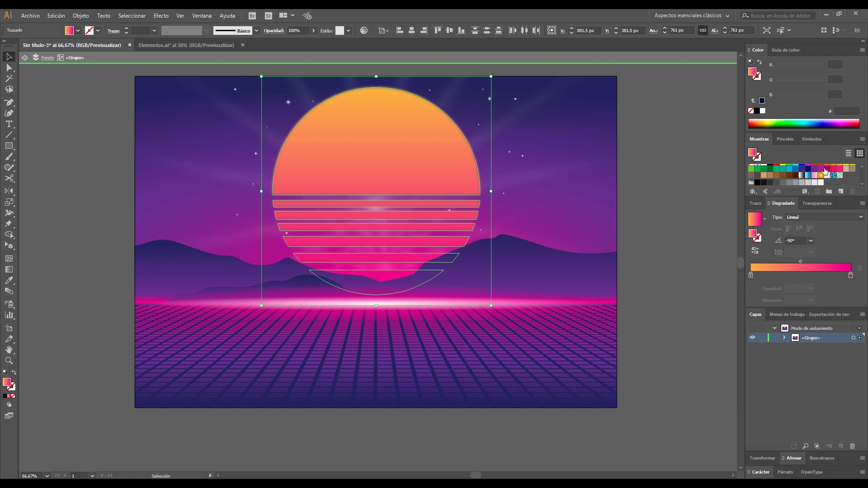
Step: Give the sun and stripes a gradient running from cyan-blue to purple
{"action": "left_click_drag", "start_coordinate": [821, 168], "coordinate": [851, 275]}
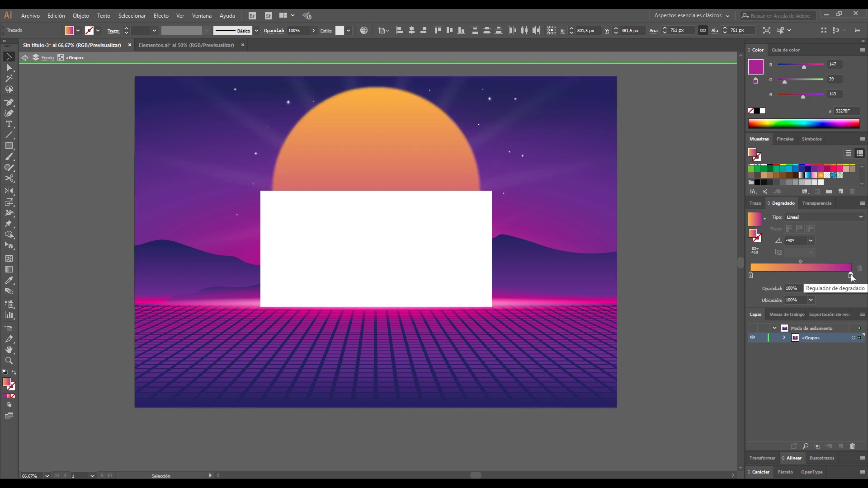
{"action": "left_click", "coordinate": [663, 235]}
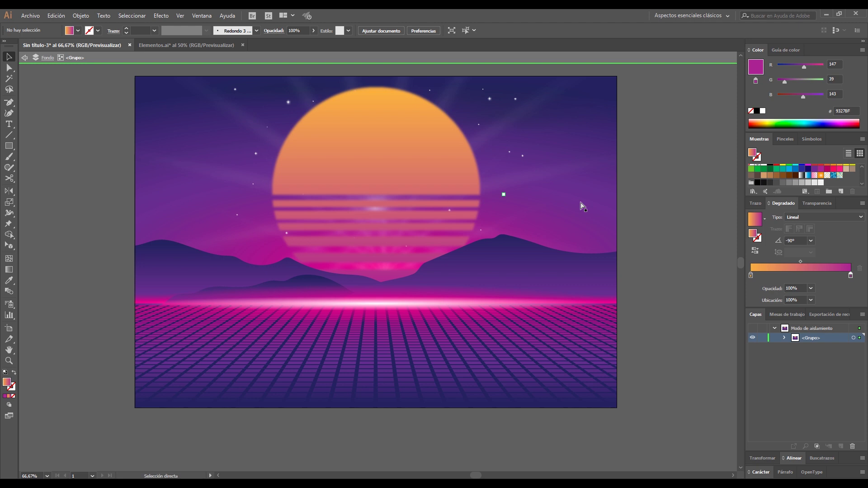
{"action": "key", "text": "ctrl+a"}
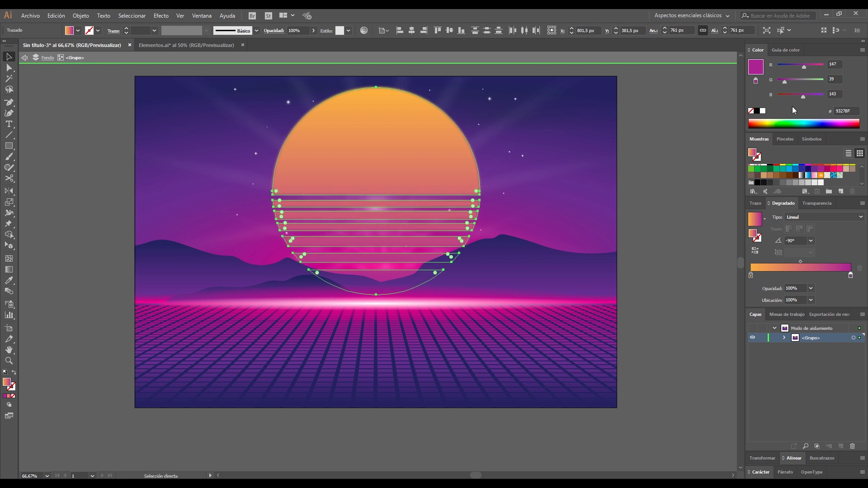
{"action": "left_click", "coordinate": [862, 166]}
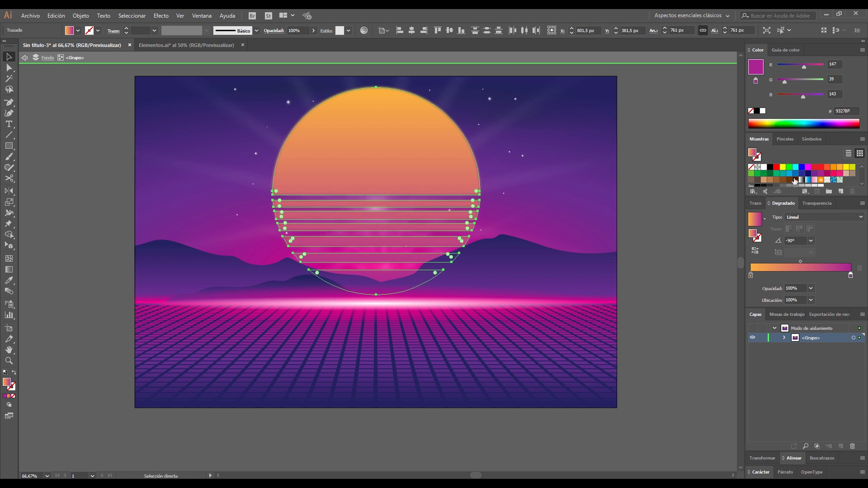
{"action": "left_click_drag", "start_coordinate": [789, 174], "coordinate": [751, 275]}
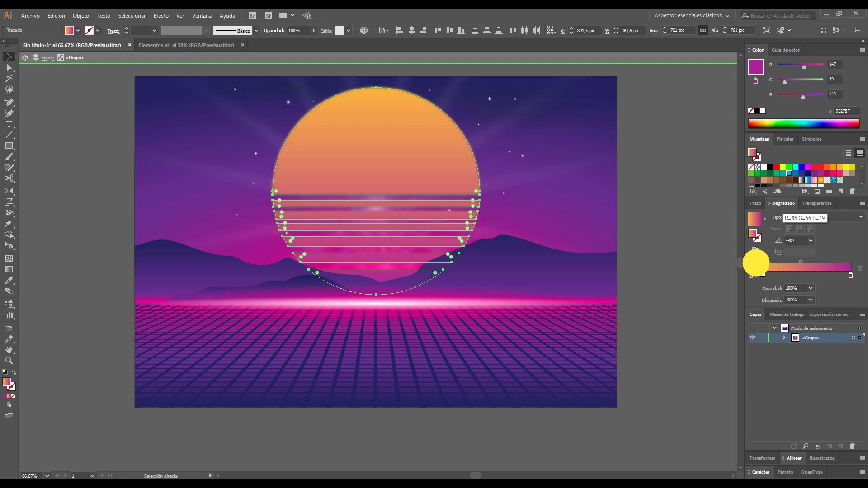
Step: Exit isolation mode to view the whole scene with the recoloured sun
{"action": "key", "text": "v"}
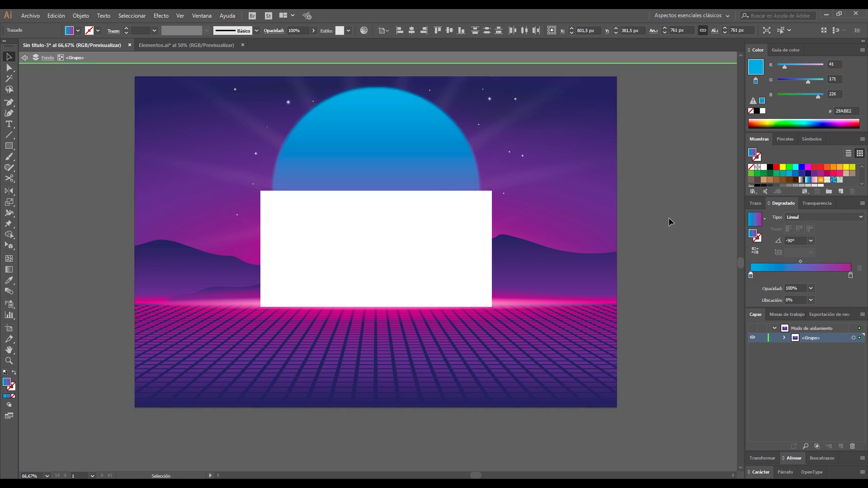
{"action": "left_click", "coordinate": [695, 211]}
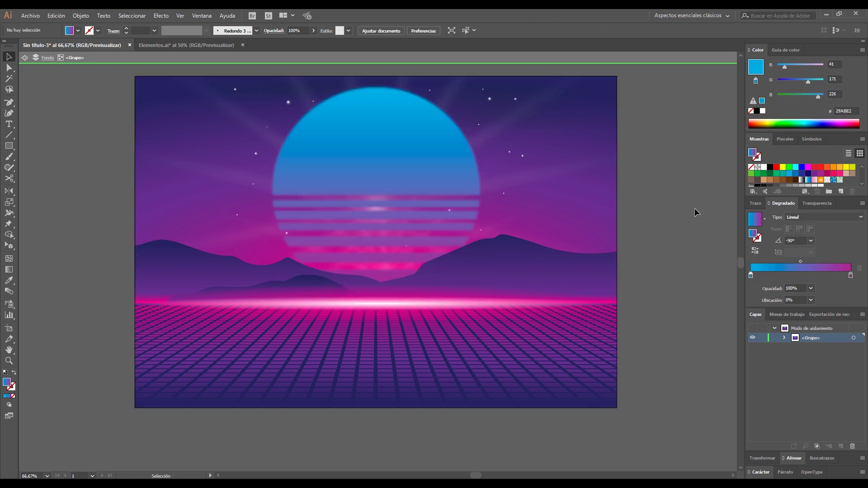
{"action": "double_click", "coordinate": [695, 209]}
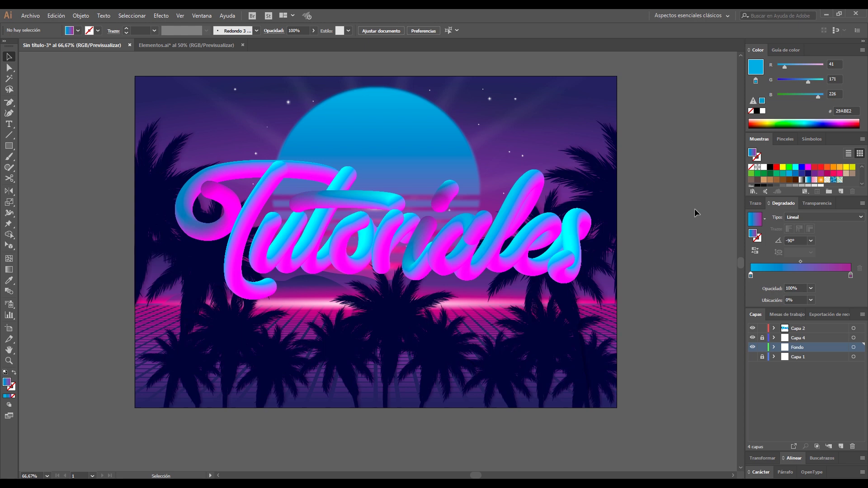